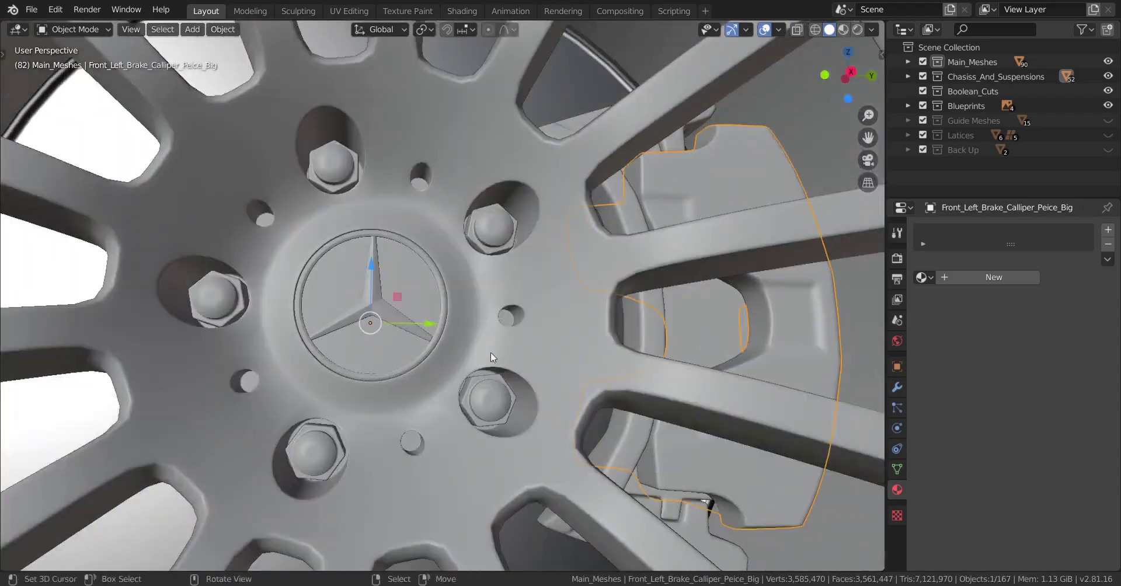
- Isolate the big front-left brake caliper piece in local view and display its modifier stack
middle_drag(491, 355, 469, 372)
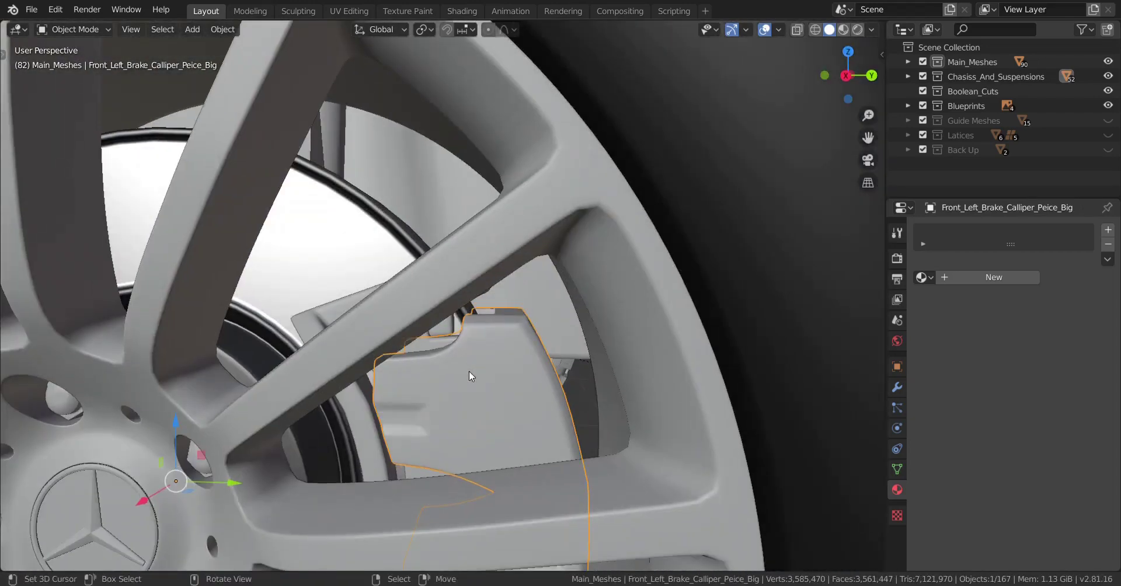
key(KP_Divide)
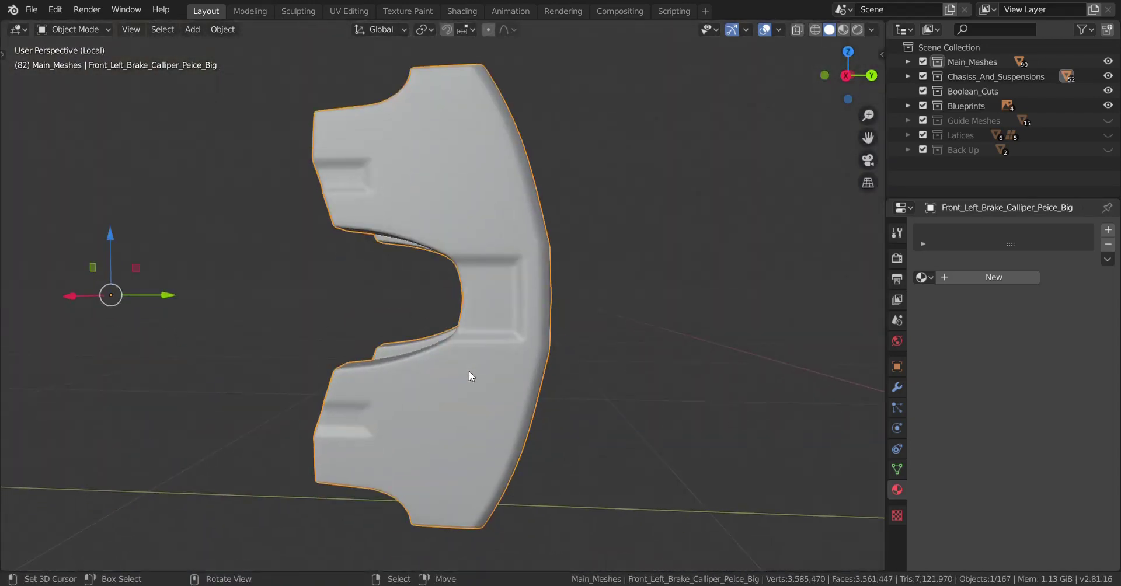
middle_drag(468, 371, 889, 367)
click(897, 388)
middle_drag(560, 350, 590, 330)
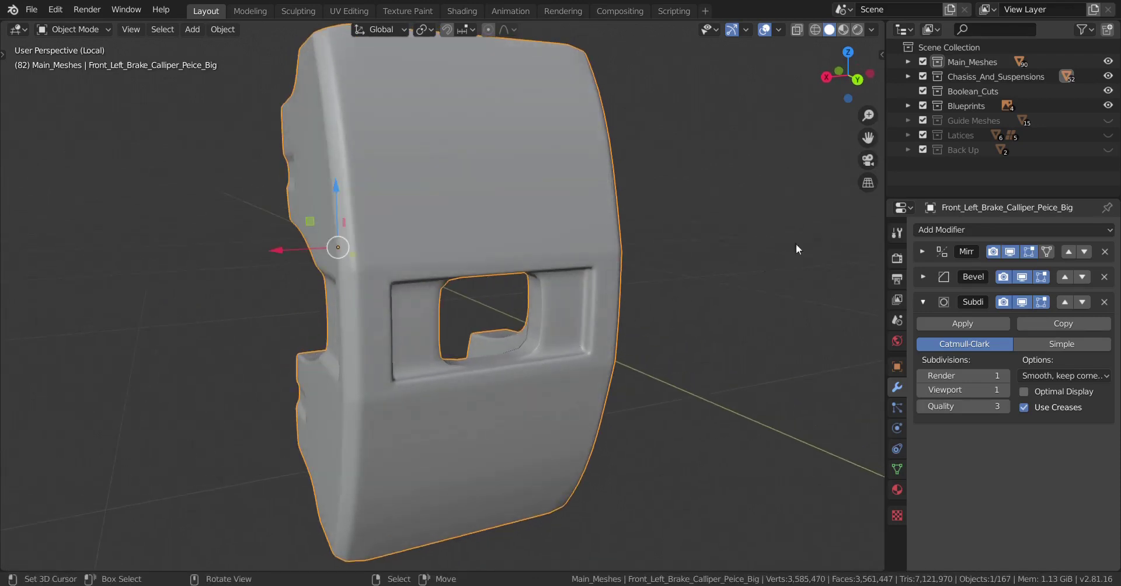
- Apply the Mirror and Bevel modifiers on the big caliper piece, keeping its Subdivision modifier
click(923, 254)
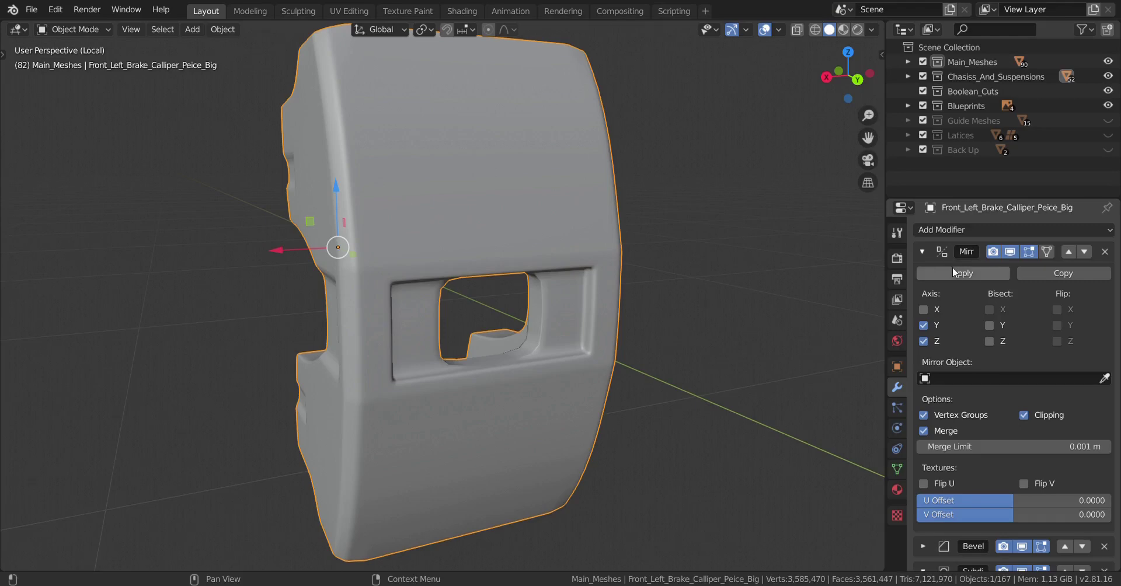
click(953, 270)
click(923, 252)
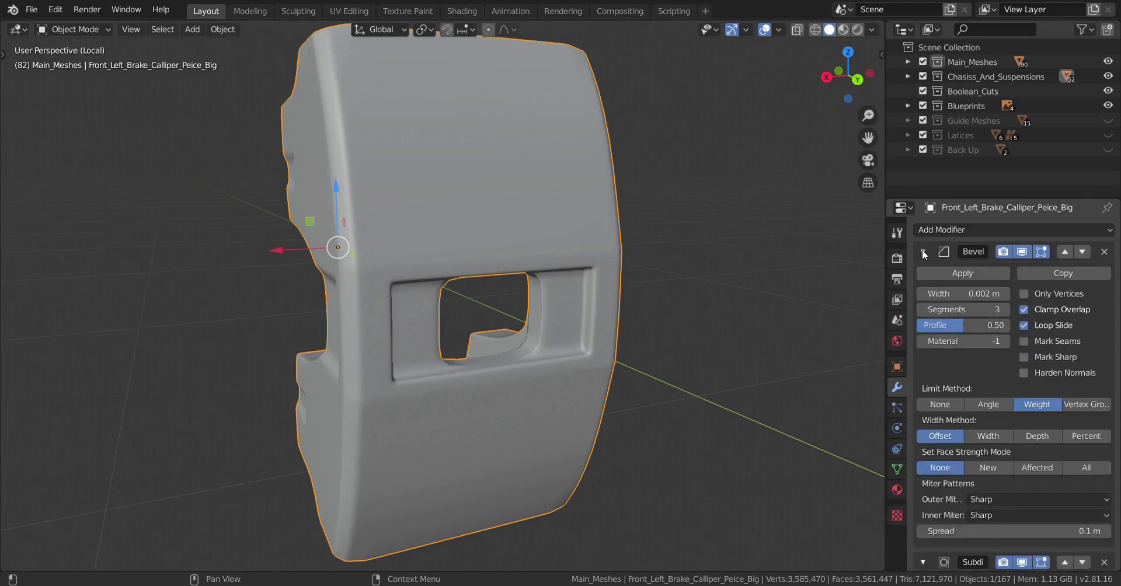
click(945, 274)
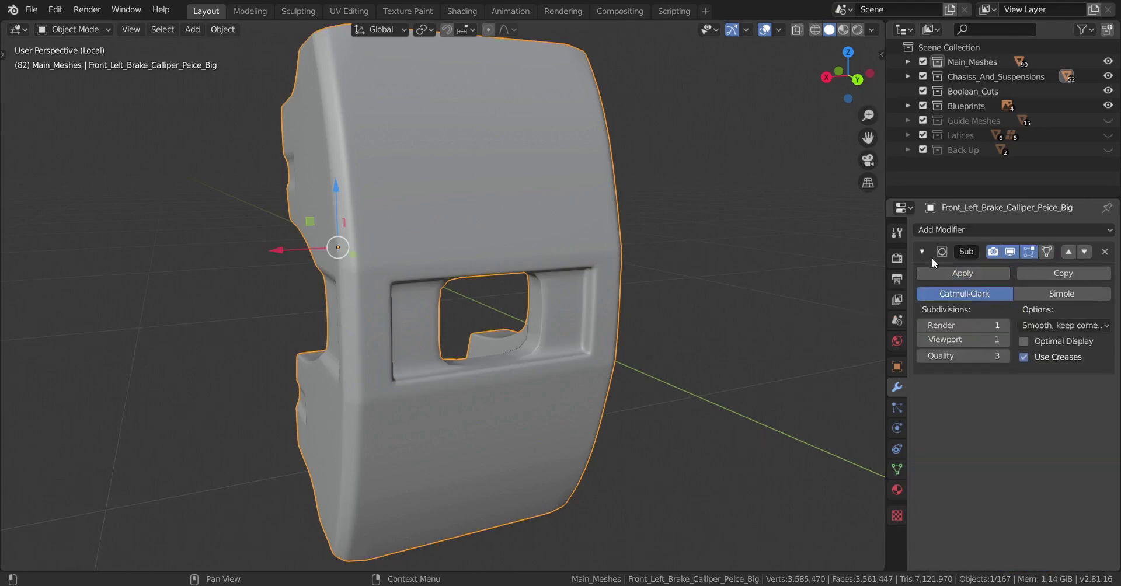
- Leave local view and apply the Mirror and Bevel modifiers on the small brake caliper piece
middle_drag(419, 343, 471, 344)
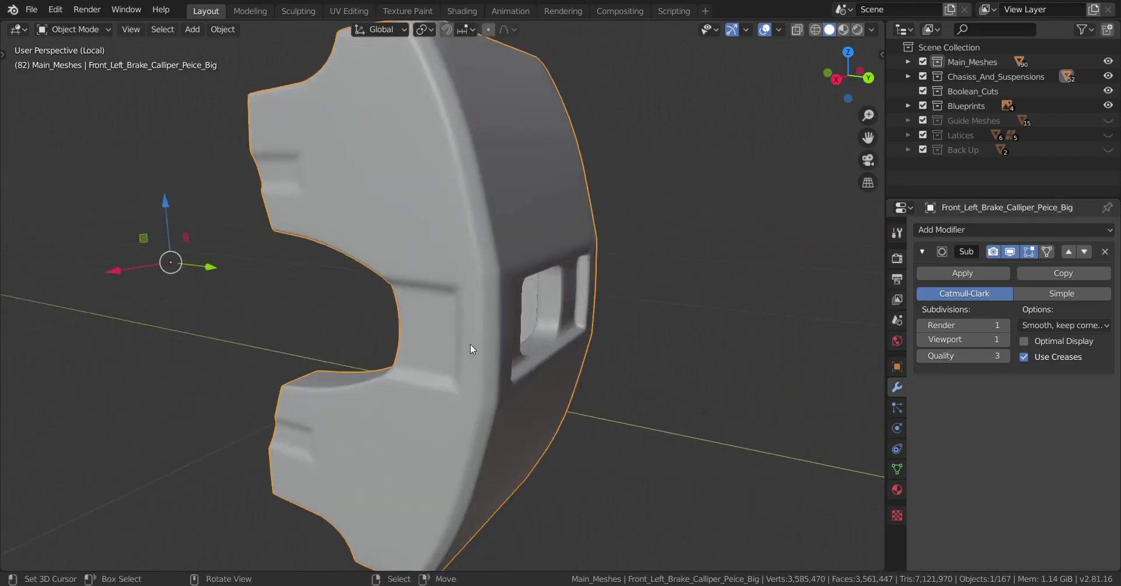
key(KP_Divide)
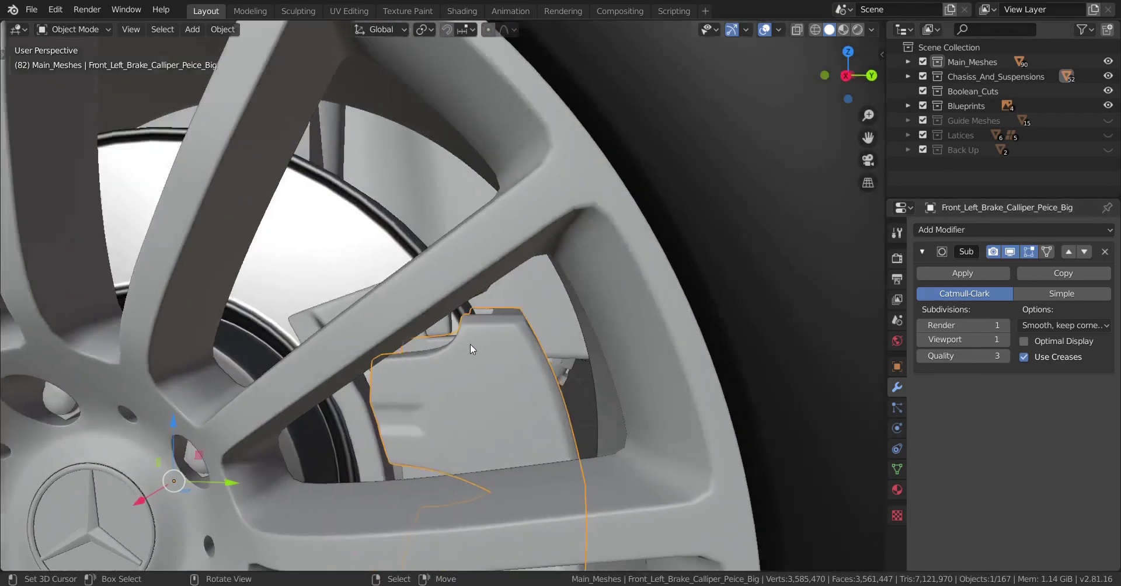
click(302, 329)
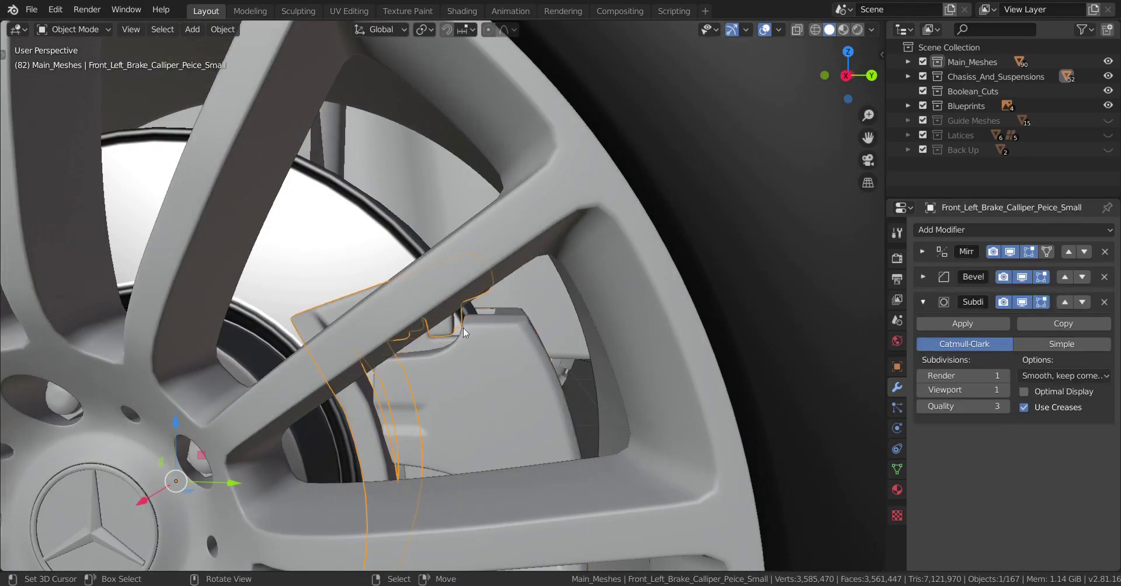
click(962, 273)
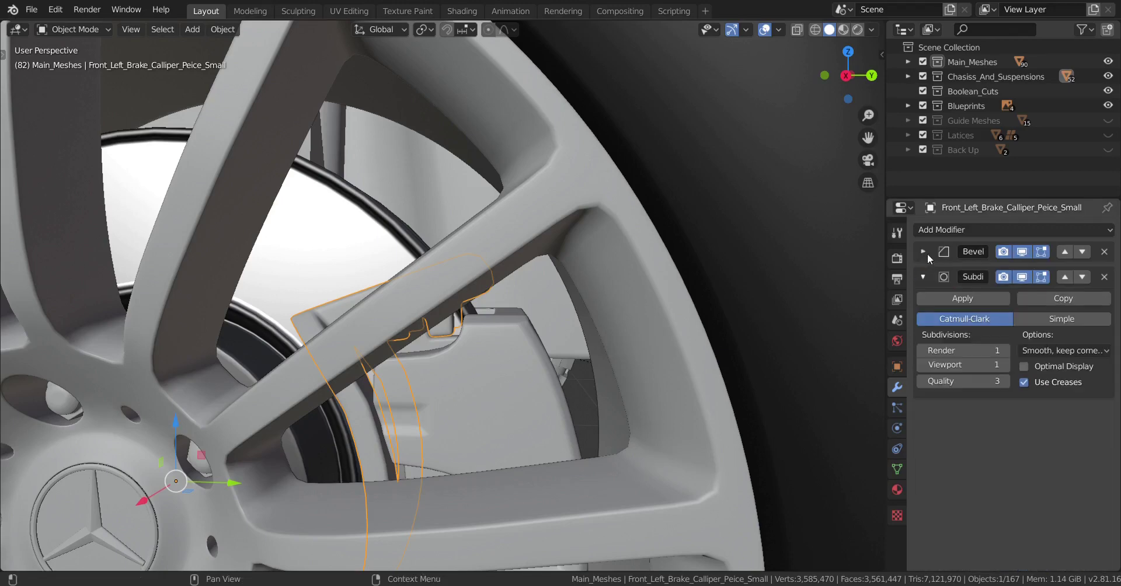
click(923, 251)
click(962, 273)
- Apply the Mirror and Bevel modifiers on the brake caliper pads, keeping their Subdivision modifier
middle_drag(379, 382, 458, 387)
right_click(461, 377)
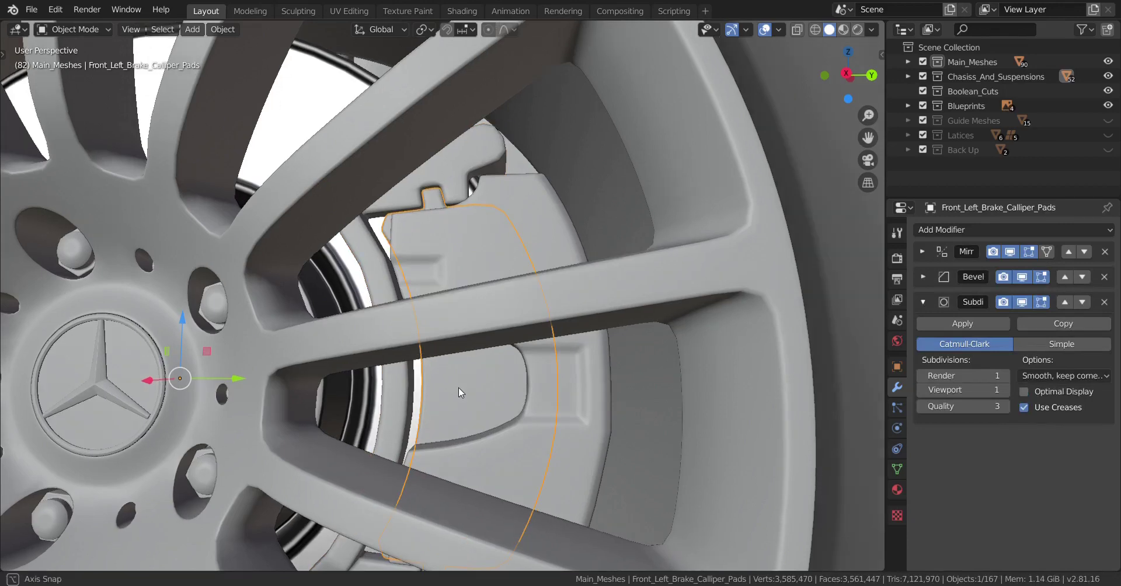
click(923, 252)
click(931, 274)
click(922, 252)
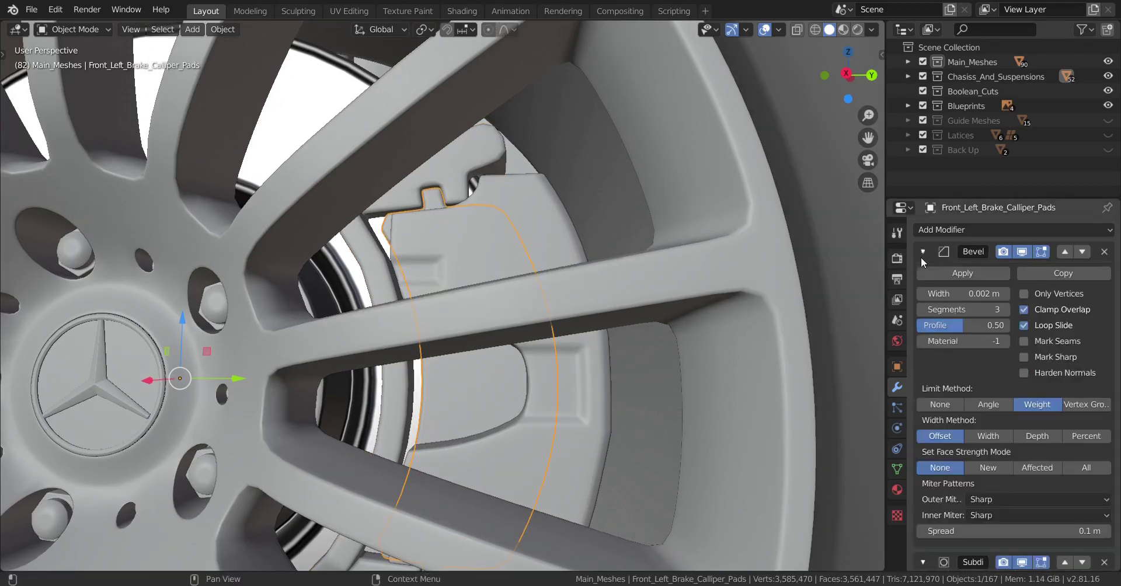
click(937, 273)
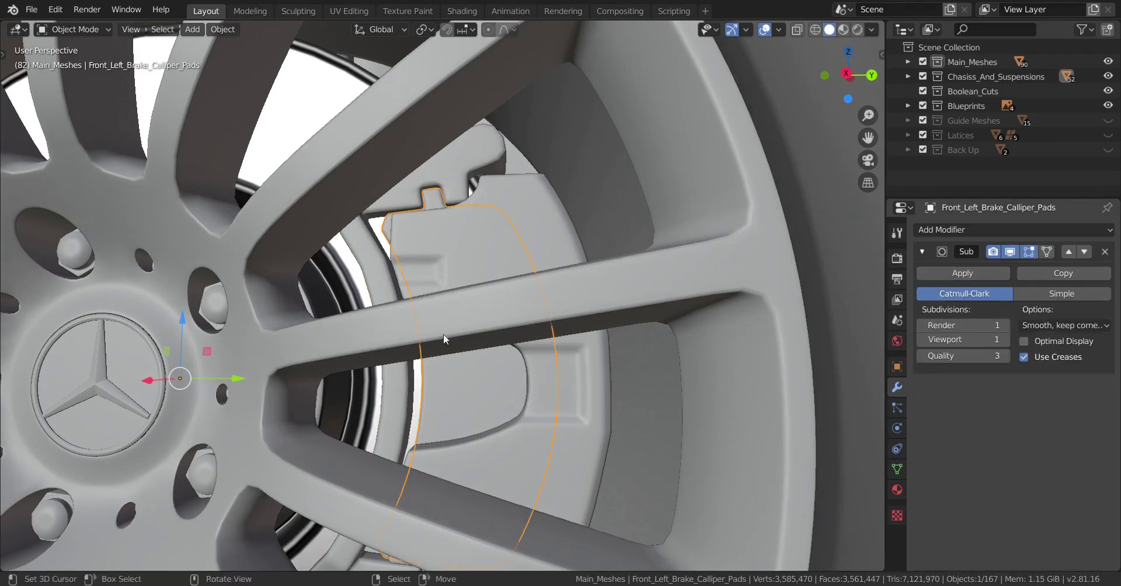
- Add the big and small caliper pieces to the selected pads and isolate all three in local view
shift+middle_drag(443, 334, 445, 380)
shift+click(489, 242)
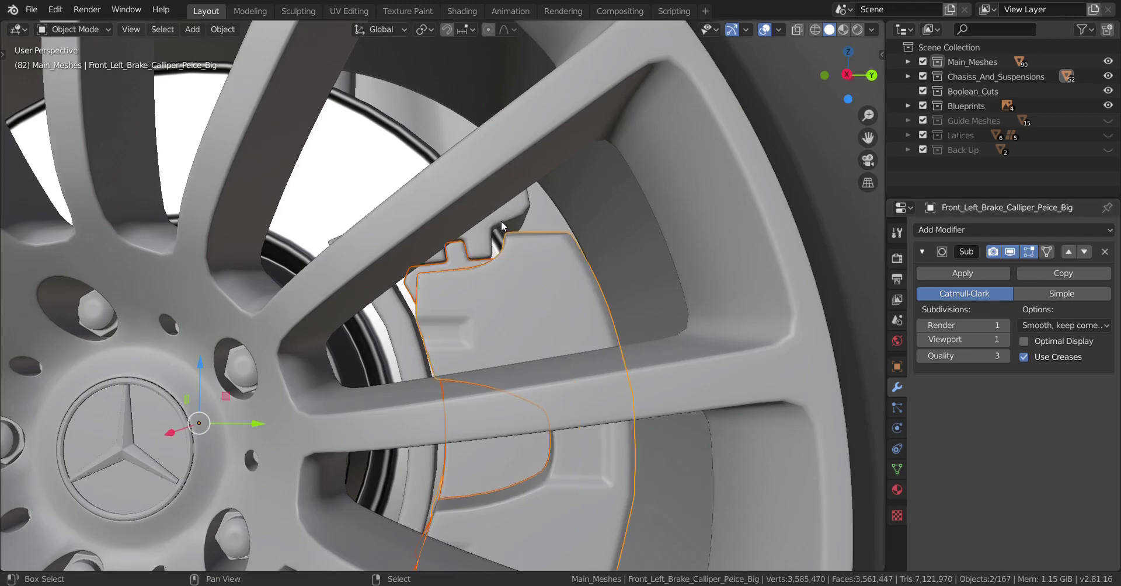
shift+click(496, 313)
middle_drag(496, 314, 500, 317)
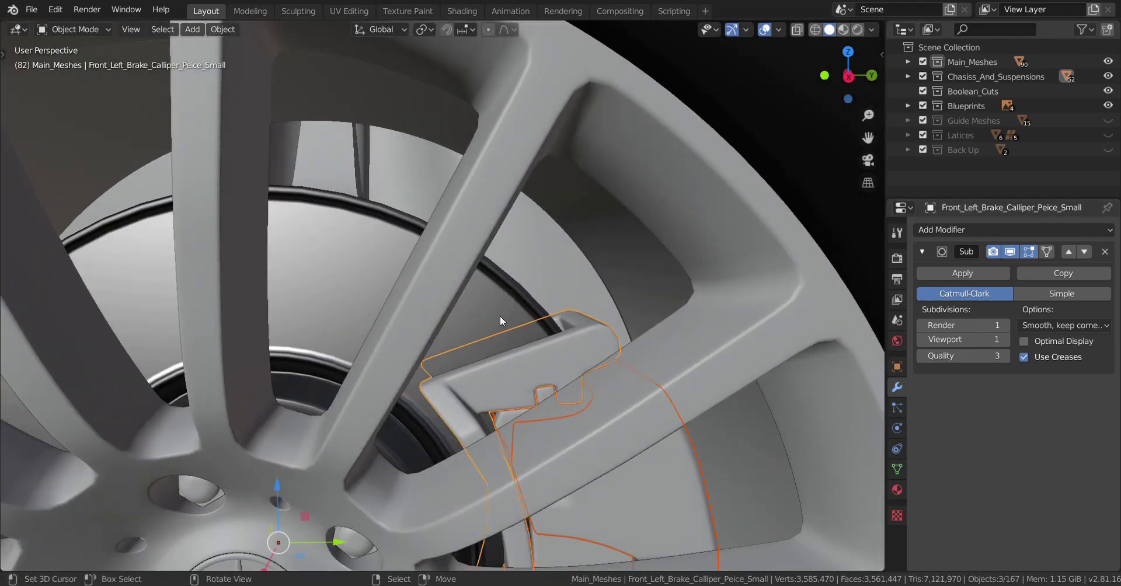
key(KP_Divide)
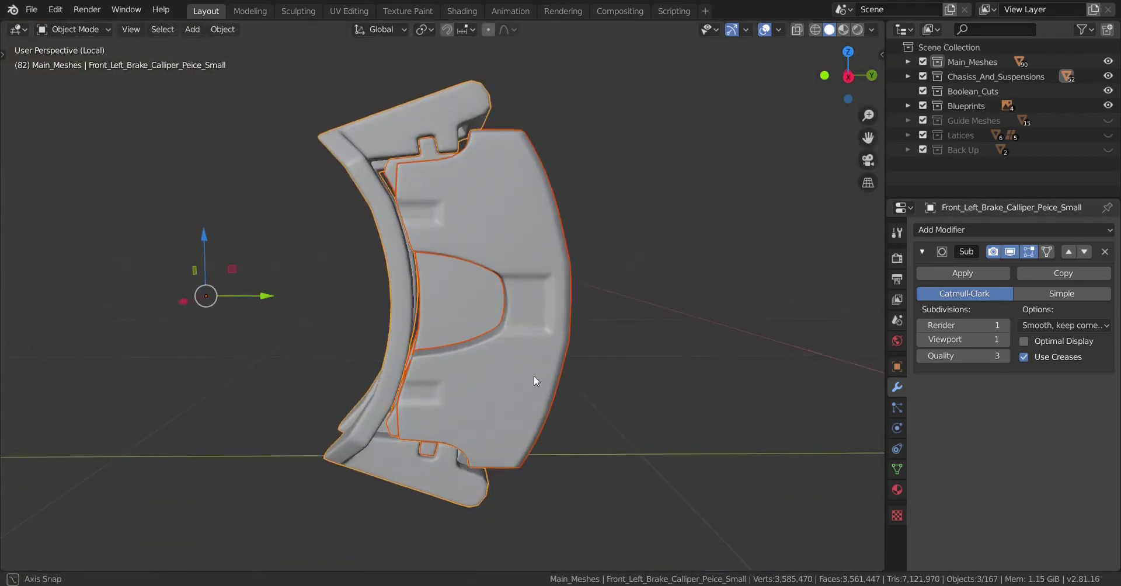
middle_drag(534, 377, 520, 356)
- Create a new material on the big caliper piece and name it Brake_Calliper_Material
click(460, 290)
click(898, 490)
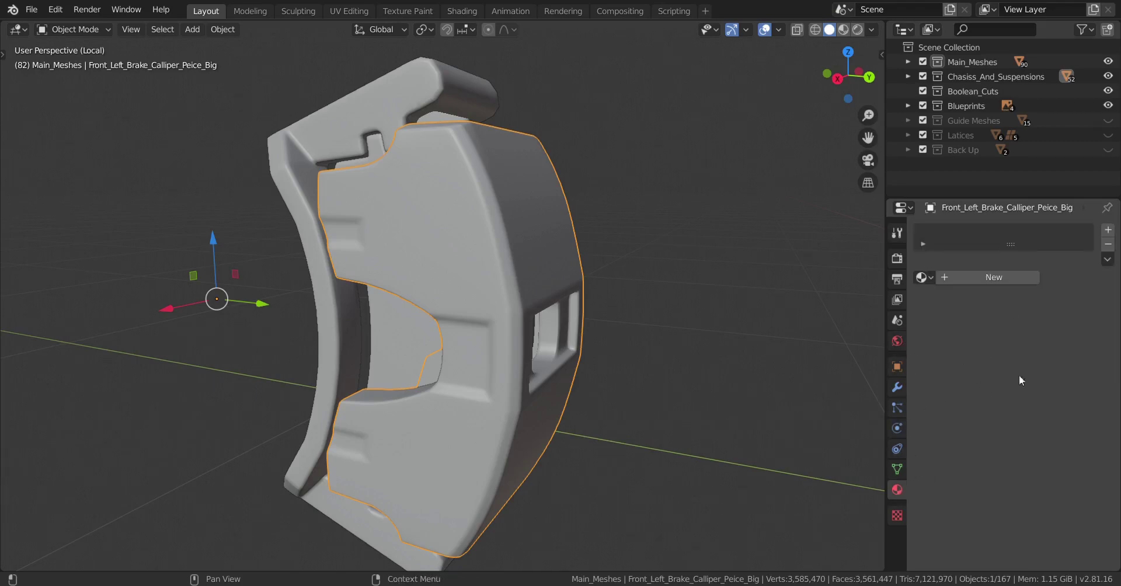
click(983, 279)
double_click(966, 277)
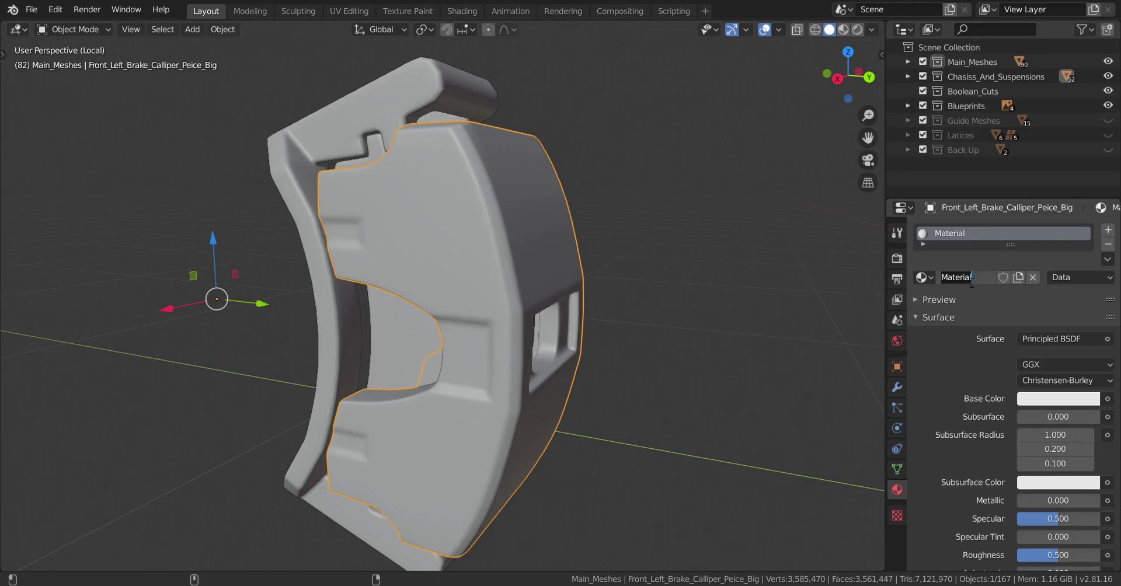
text(C)
key(BackSpace)
text(Bra)
text(ke_Call)
text(iper)
text(_Materia)
text(l)
key(Return)
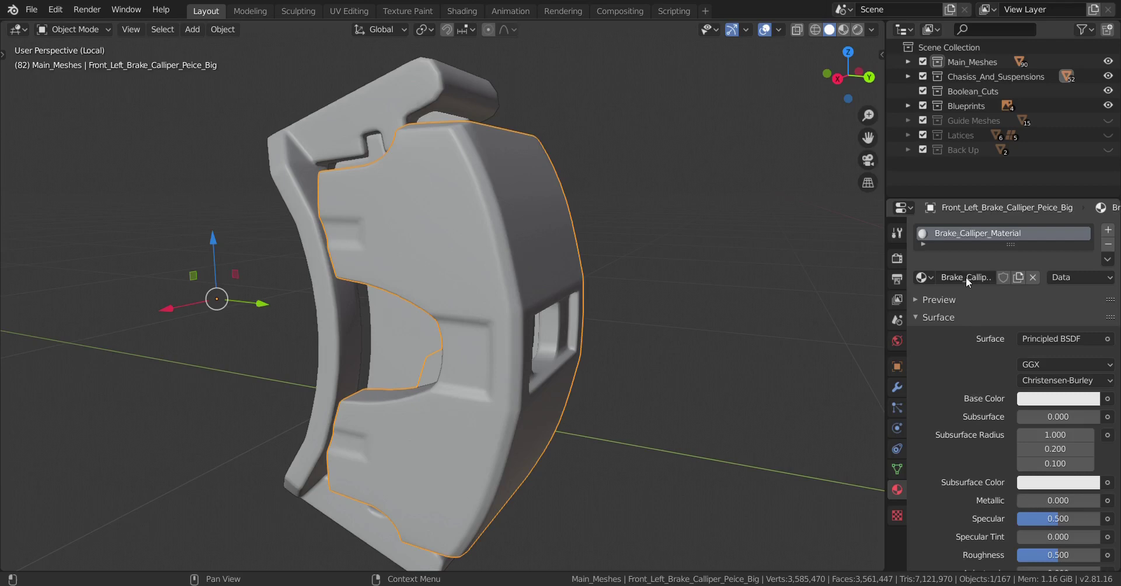
click(396, 338)
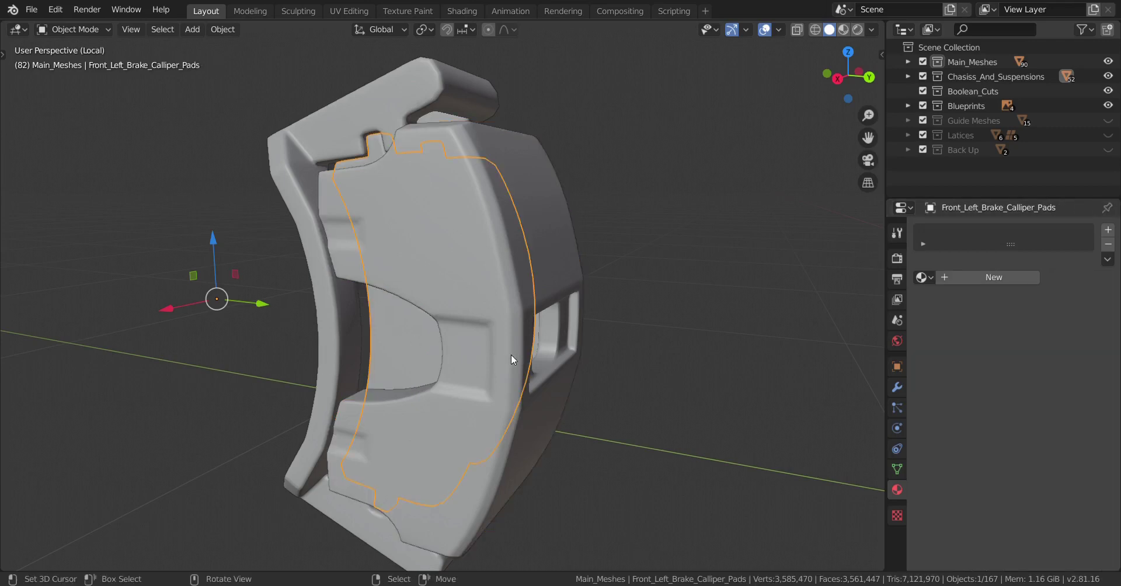
scroll(457, 336, up, 1)
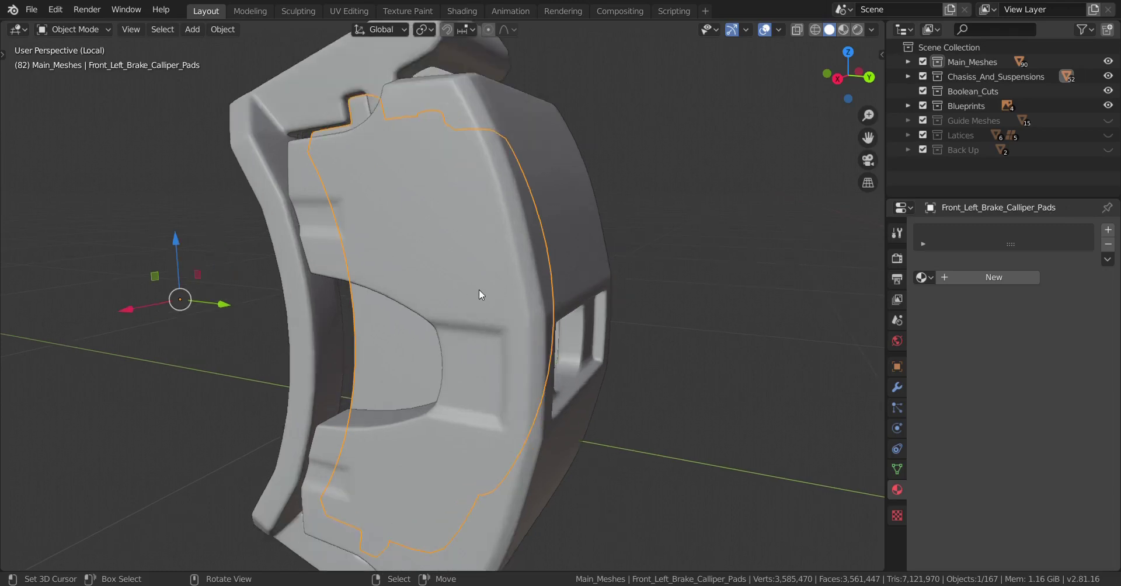
click(347, 286)
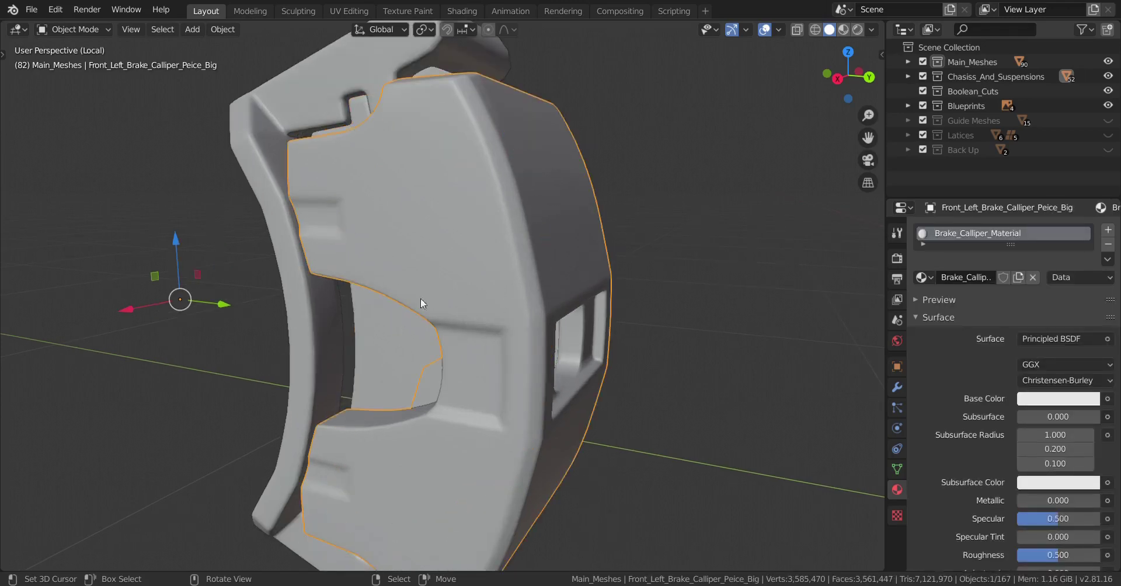
middle_drag(391, 271, 401, 276)
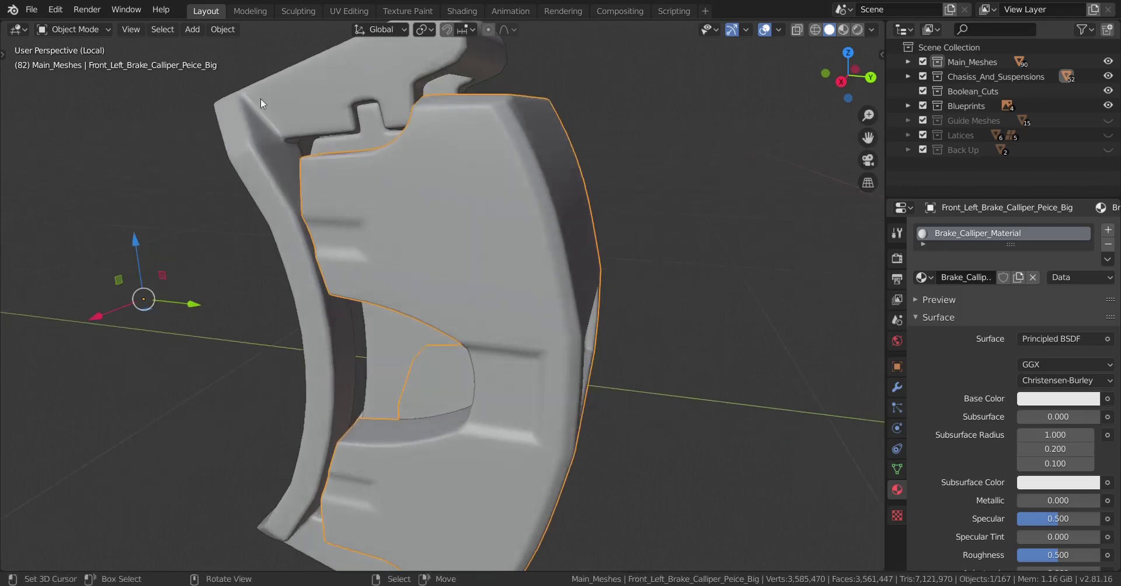
right_click(256, 155)
right_click(509, 266)
middle_drag(612, 323, 593, 309)
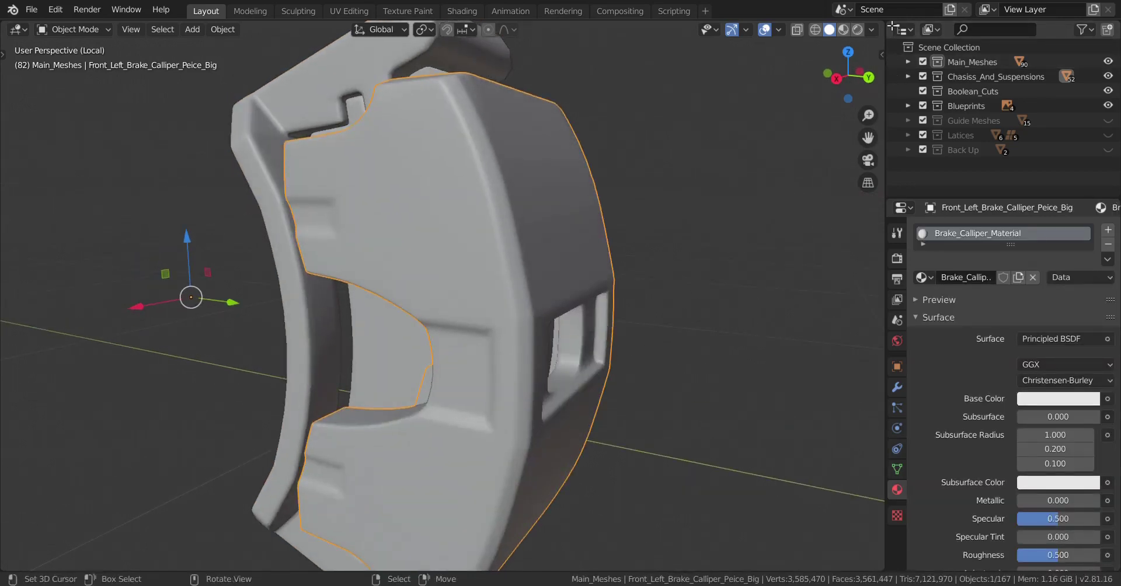
- Split the 3D viewport and turn the new area into a Shader Editor without its sidebar
drag(883, 24, 390, 53)
click(407, 31)
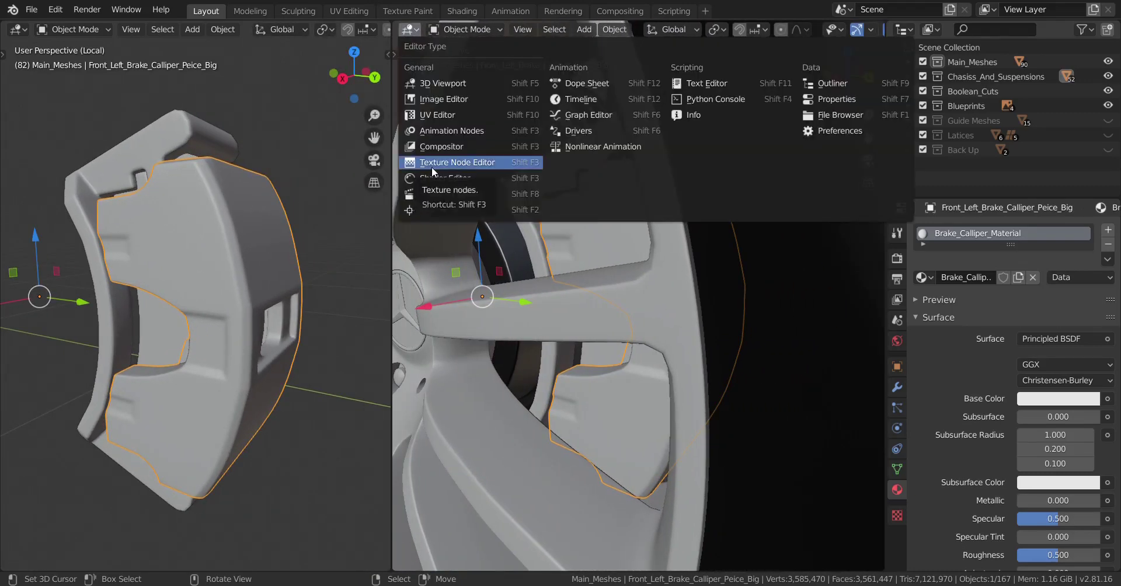
click(437, 177)
scroll(611, 332, down, 5)
middle_drag(611, 332, 669, 281)
key(n)
scroll(670, 280, up, 8)
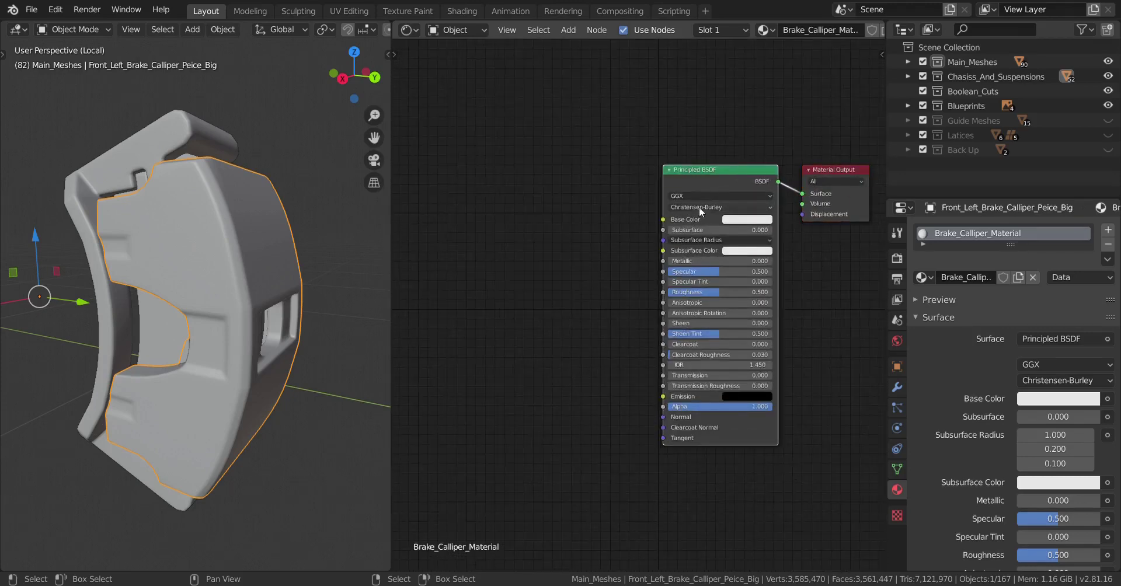
- Move the Principled BSDF node further away from the Material Output node
scroll(699, 207, up, 2)
drag(707, 219, 665, 230)
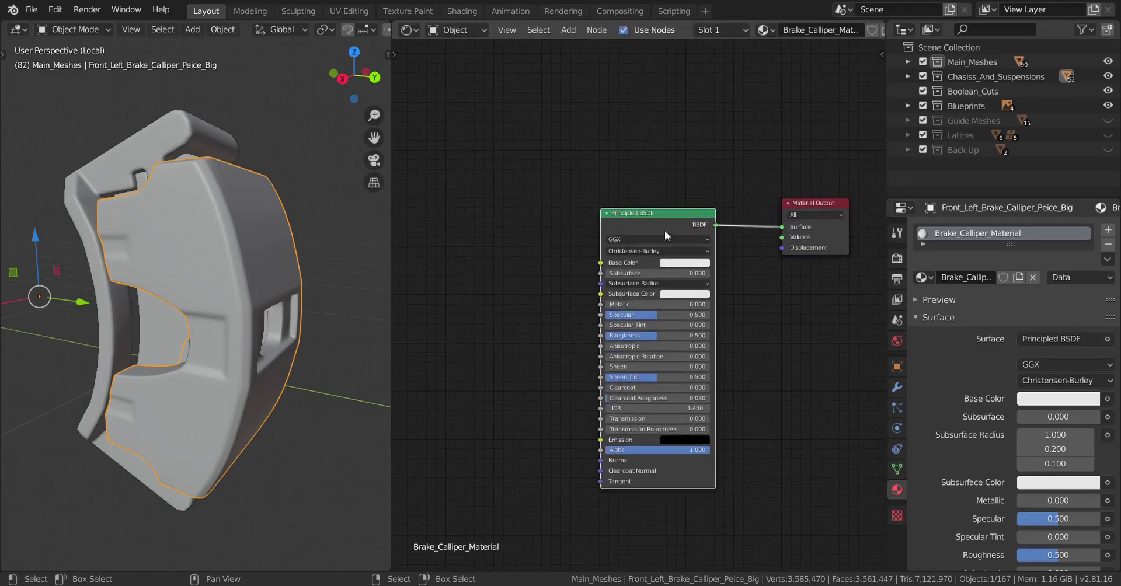
middle_drag(664, 230, 675, 226)
- Expand the material's preview and switch the 3D viewport to LookDev (material preview) shading
click(919, 299)
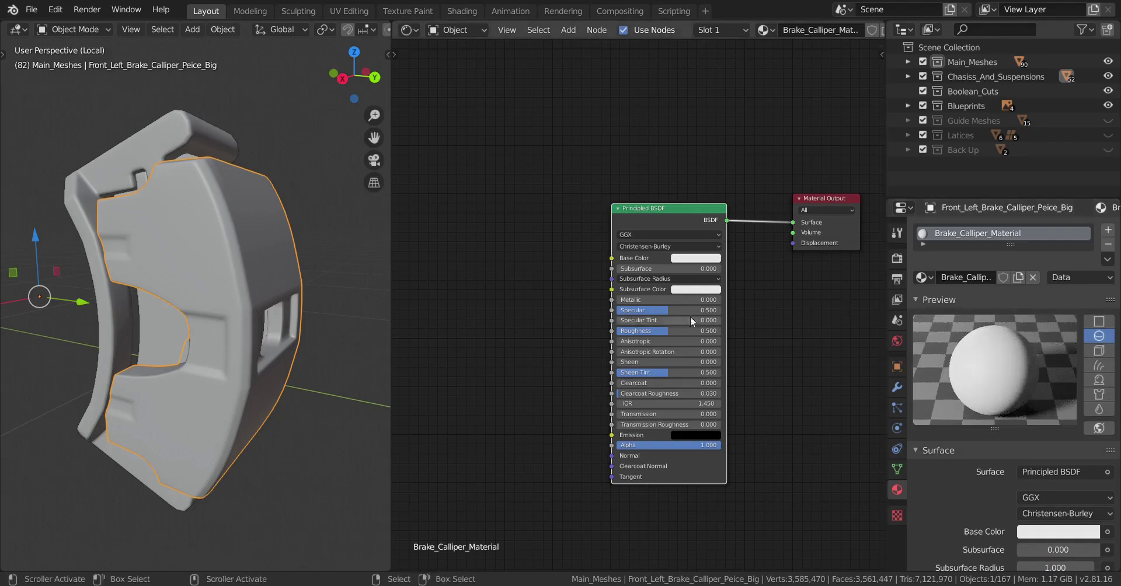
key(z)
click(258, 270)
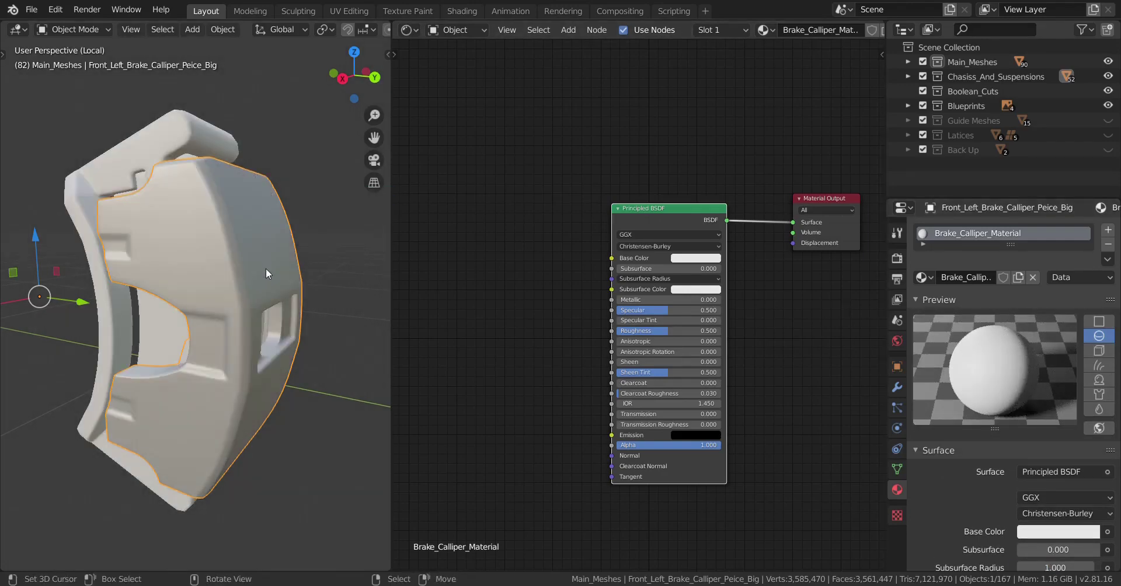
mouse_move(266, 268)
middle_down()
mouse_move(287, 278)
mouse_move(266, 272)
middle_up()
middle_drag(755, 287, 824, 303)
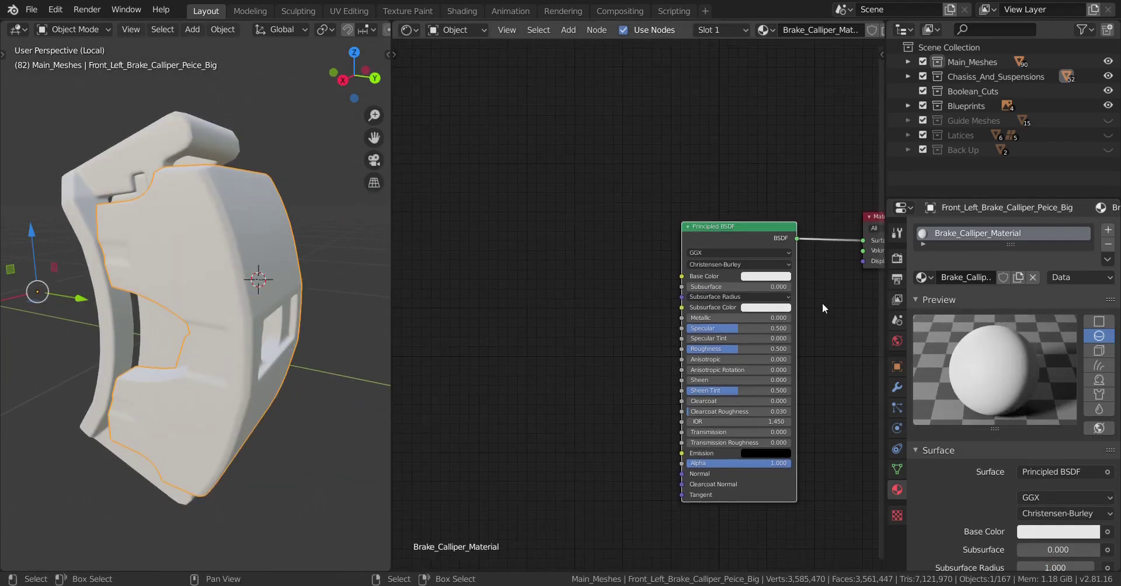
scroll(824, 304, up, 4)
drag(696, 267, 533, 222)
middle_drag(695, 410, 725, 333)
drag(727, 289, 538, 317)
drag(726, 459, 570, 435)
scroll(570, 436, down, 1)
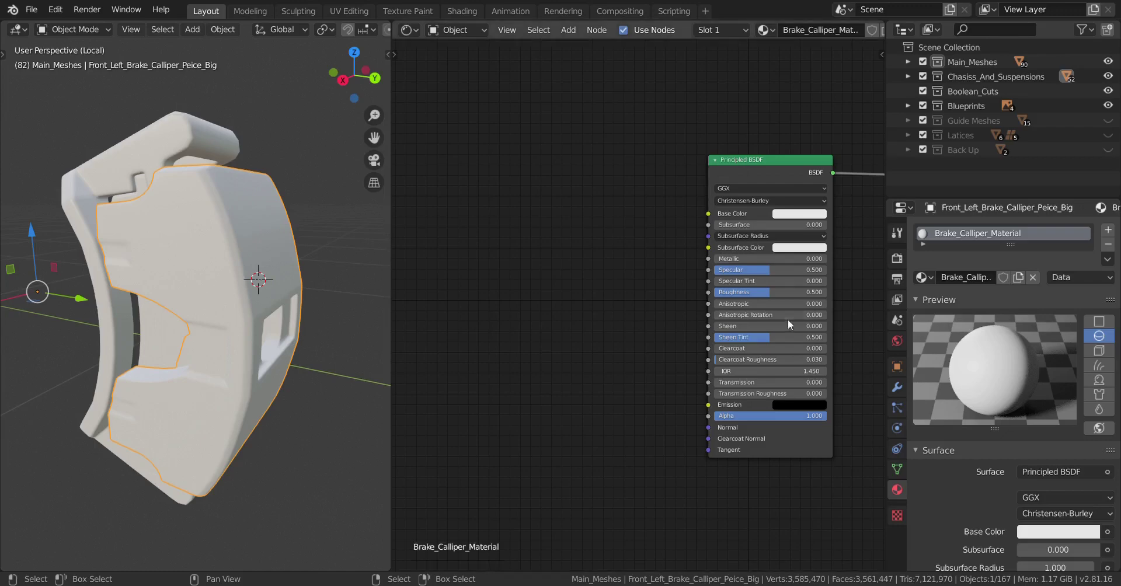
- Add a Noise Texture node in the empty space ahead of the Principled BSDF node
middle_drag(643, 338, 639, 342)
mouse_move(643, 267)
middle_down()
mouse_move(700, 300)
mouse_move(720, 269)
middle_up()
key(shift+a)
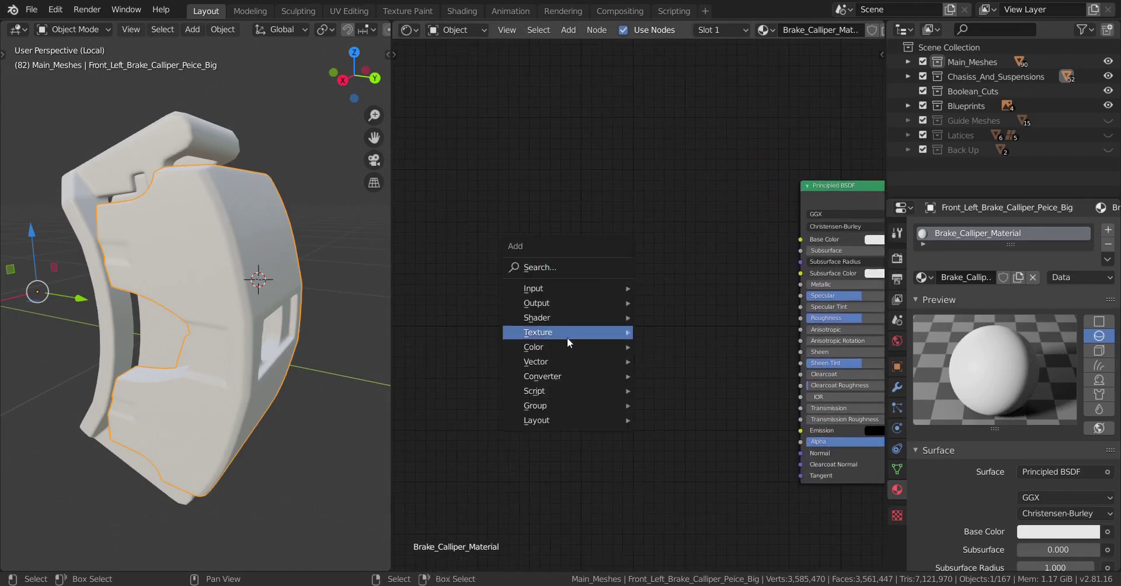
mouse_move(556, 331)
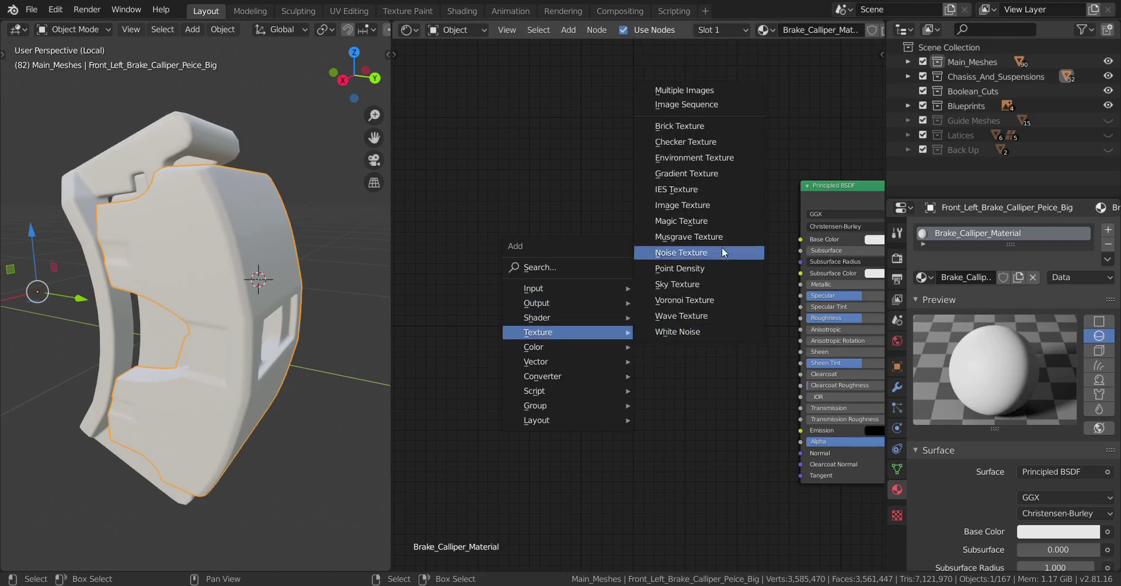
click(689, 252)
click(461, 180)
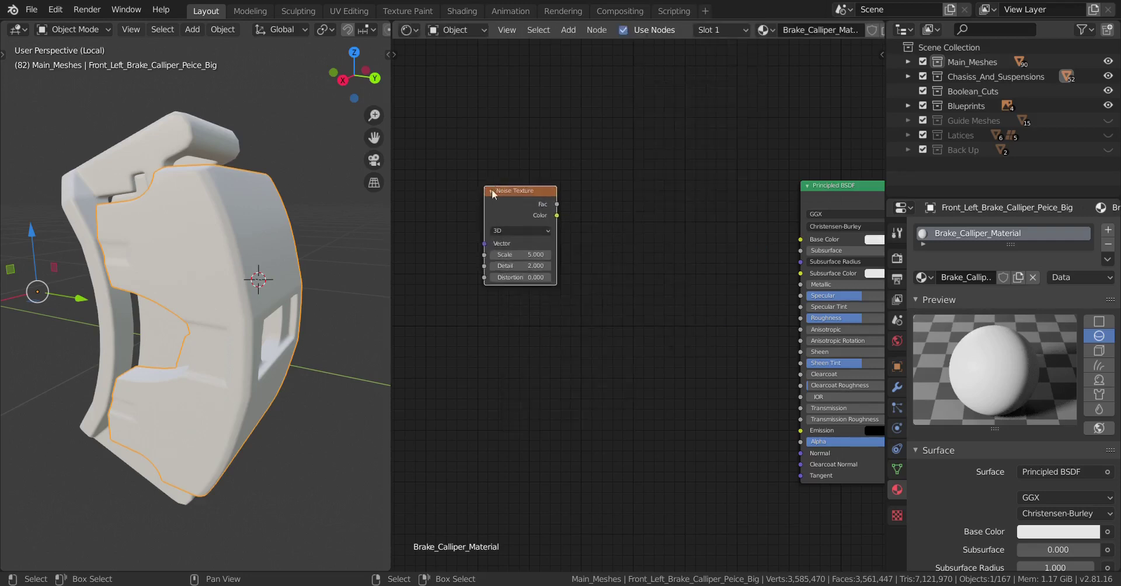
- Set the Noise Texture node's scale to 1500
middle_drag(552, 228, 707, 253)
scroll(708, 255, up, 5)
click(709, 269)
key(BackSpace)
key(BackSpace)
key(BackSpace)
text(1500)
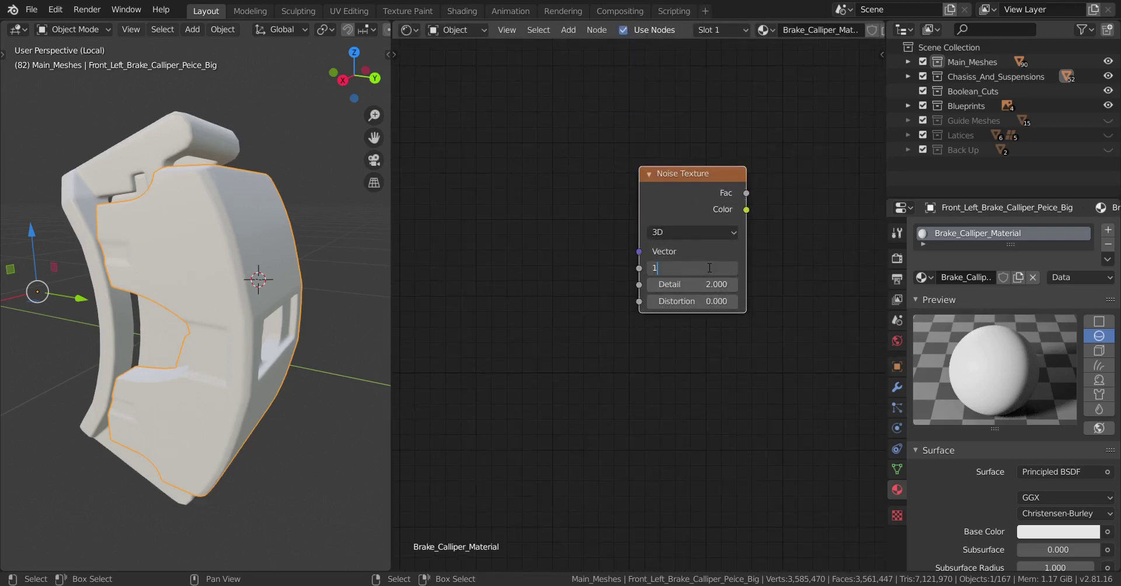
key(Return)
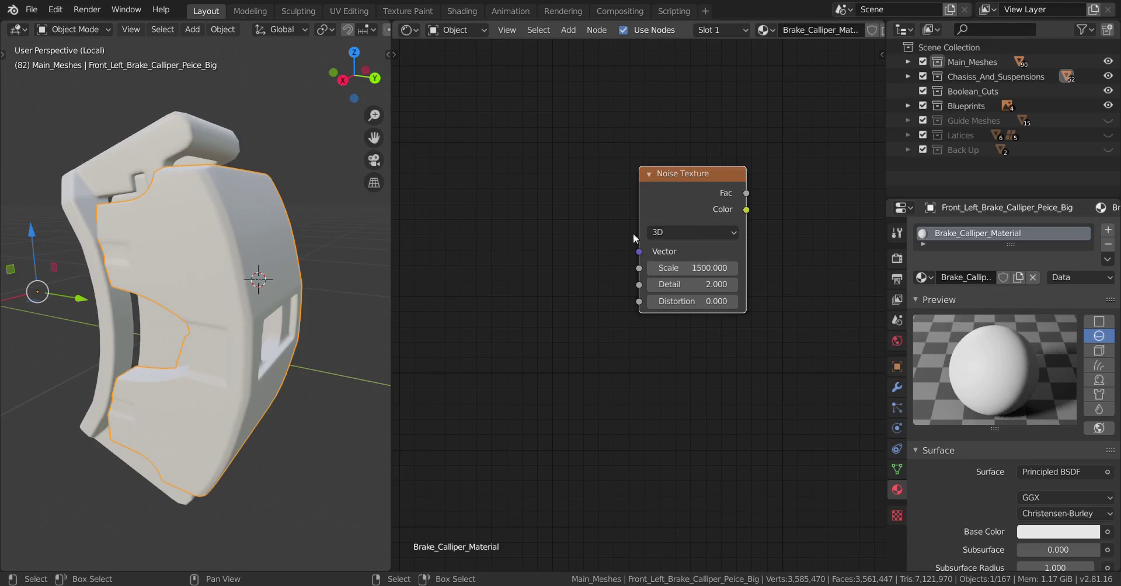
- Add Texture Coordinate and Mapping nodes feeding the Noise Texture's vector input
scroll(688, 248, down, 1)
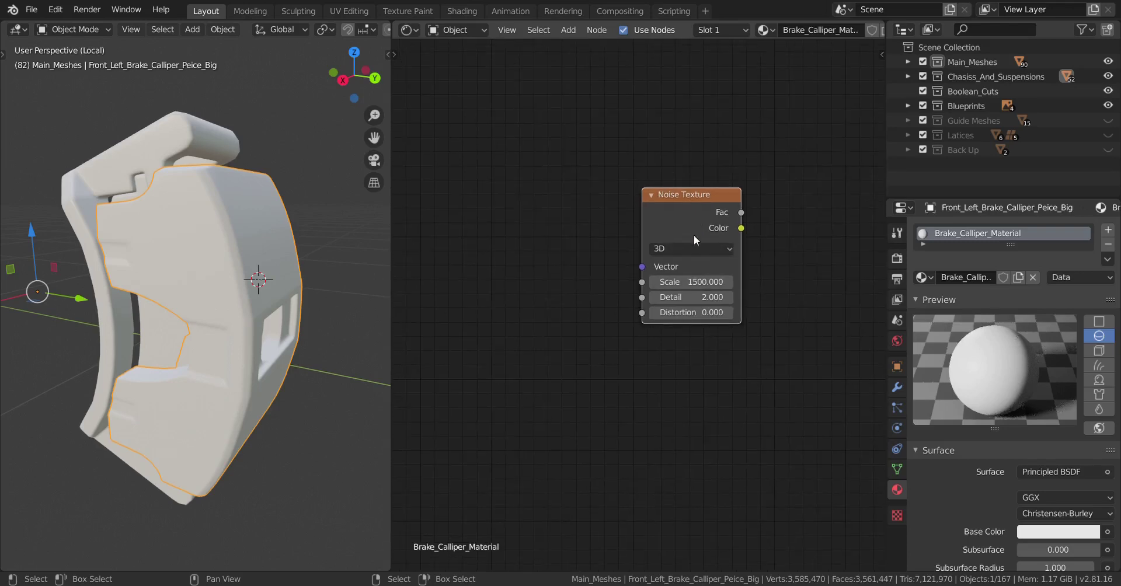
key(ctrl+t)
scroll(593, 261, down, 2)
middle_drag(591, 258, 643, 278)
scroll(566, 269, up, 3)
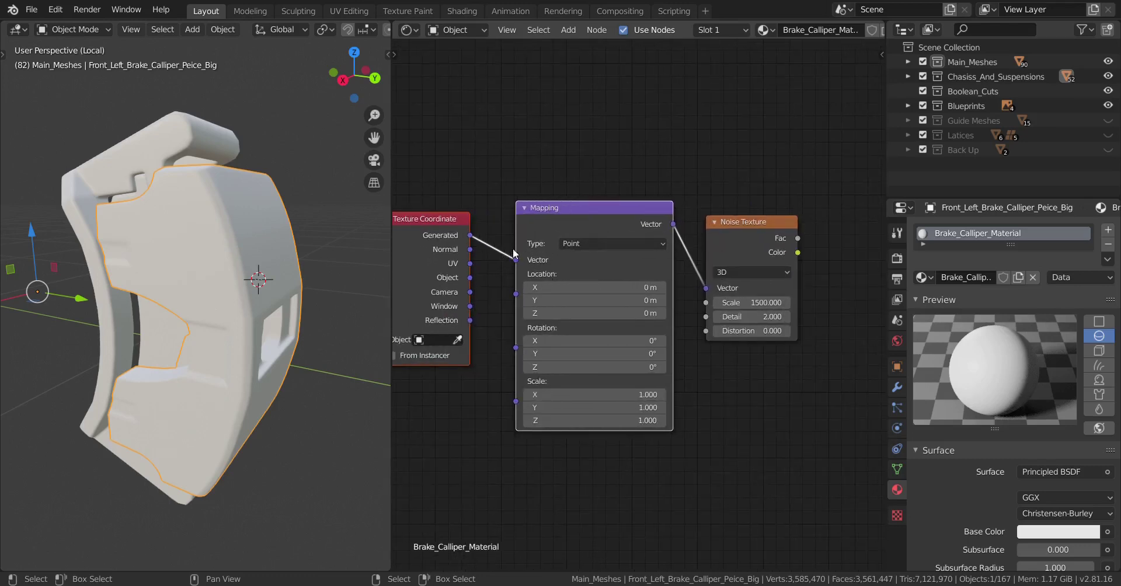
ctrl+scroll(518, 261, up, 1)
scroll(605, 233, down, 1)
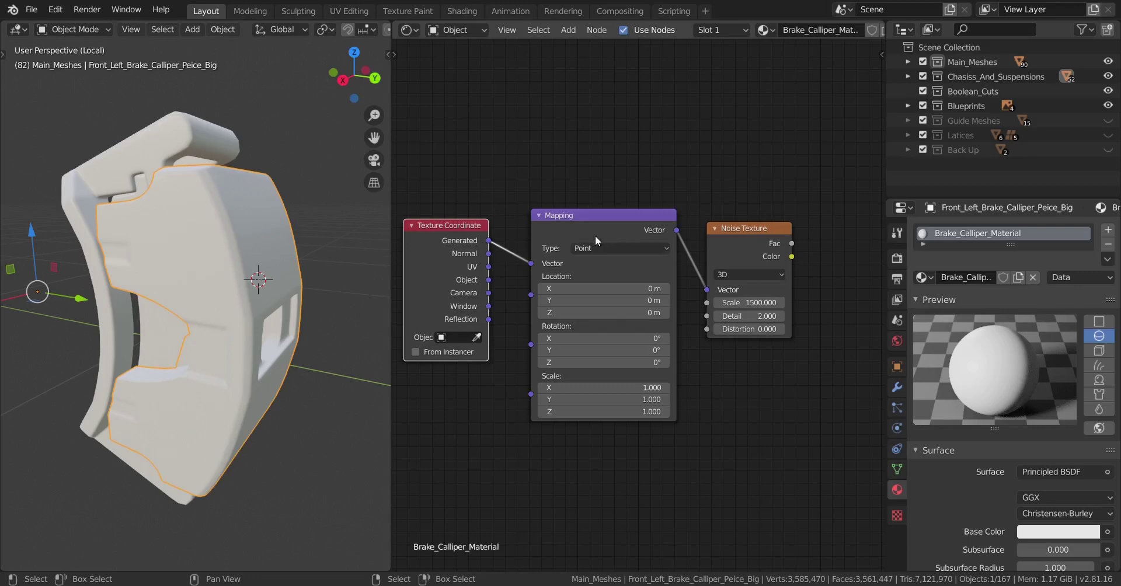
- Drive the Mapping node's vector from the Texture Coordinate node's Object output
drag(490, 280, 532, 271)
scroll(704, 379, down, 3)
scroll(705, 380, up, 2)
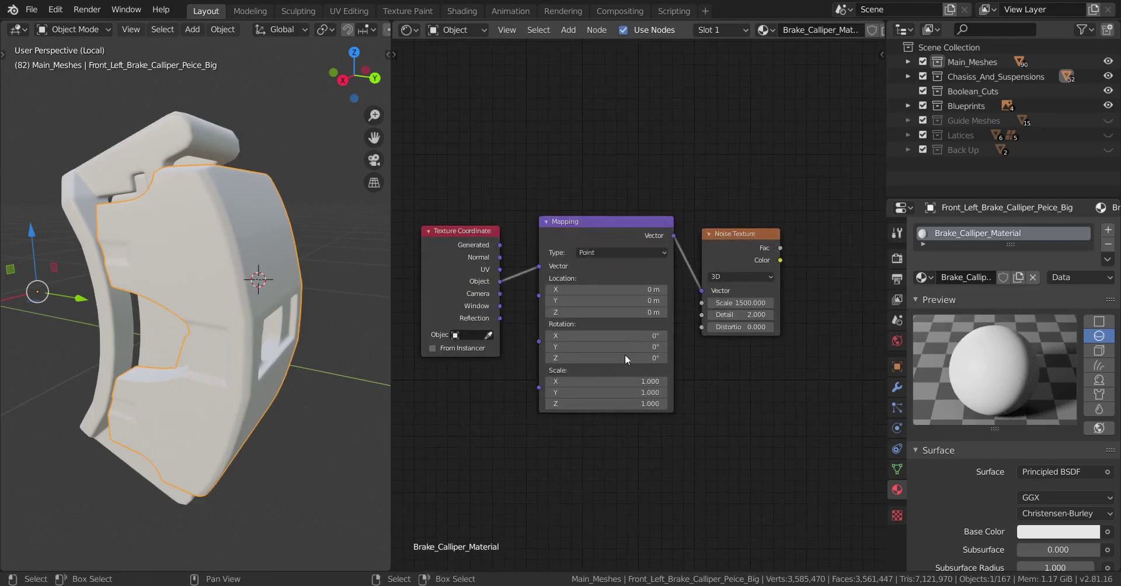
- Preview the Noise Texture's Fac output on the big calliper piece through an emission viewer
middle_drag(679, 357, 601, 360)
scroll(734, 275, up, 3)
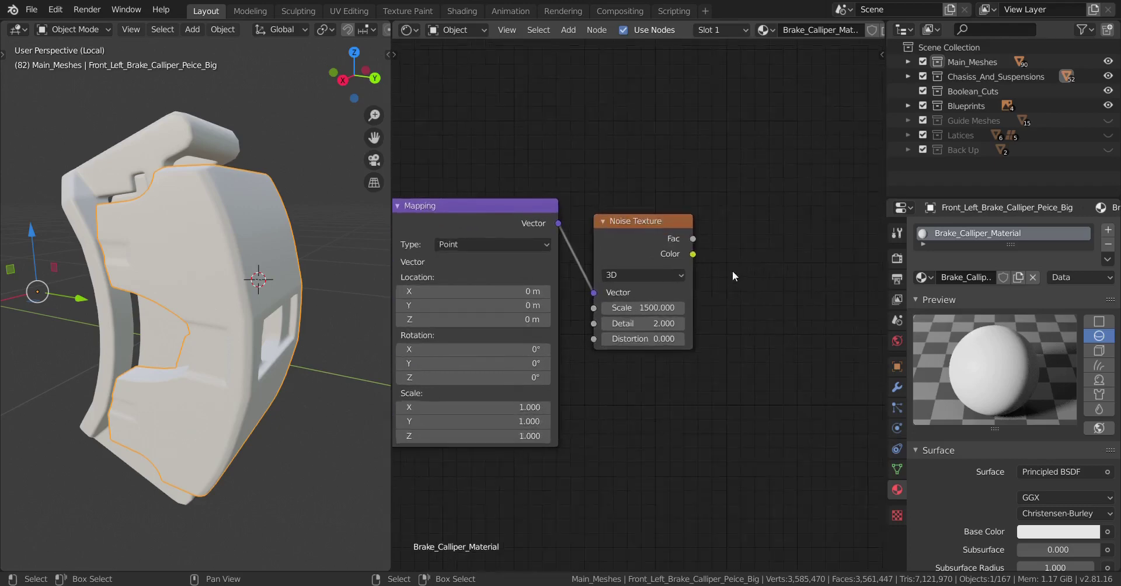
middle_drag(598, 283, 587, 303)
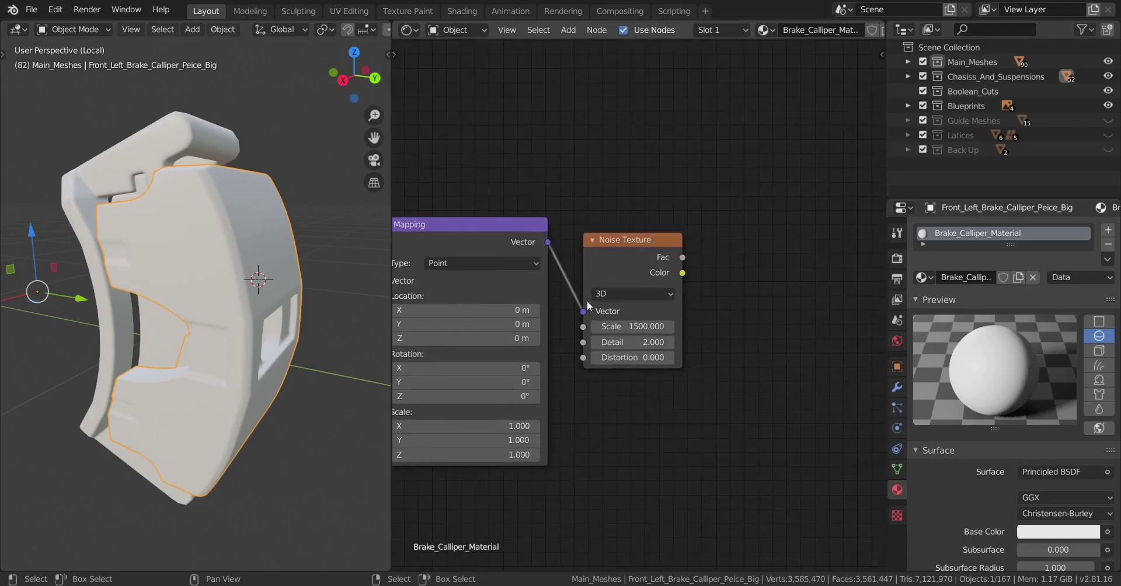
ctrl+shift+click(650, 251)
scroll(250, 348, up, 3)
middle_drag(250, 348, 340, 351)
scroll(212, 341, down, 5)
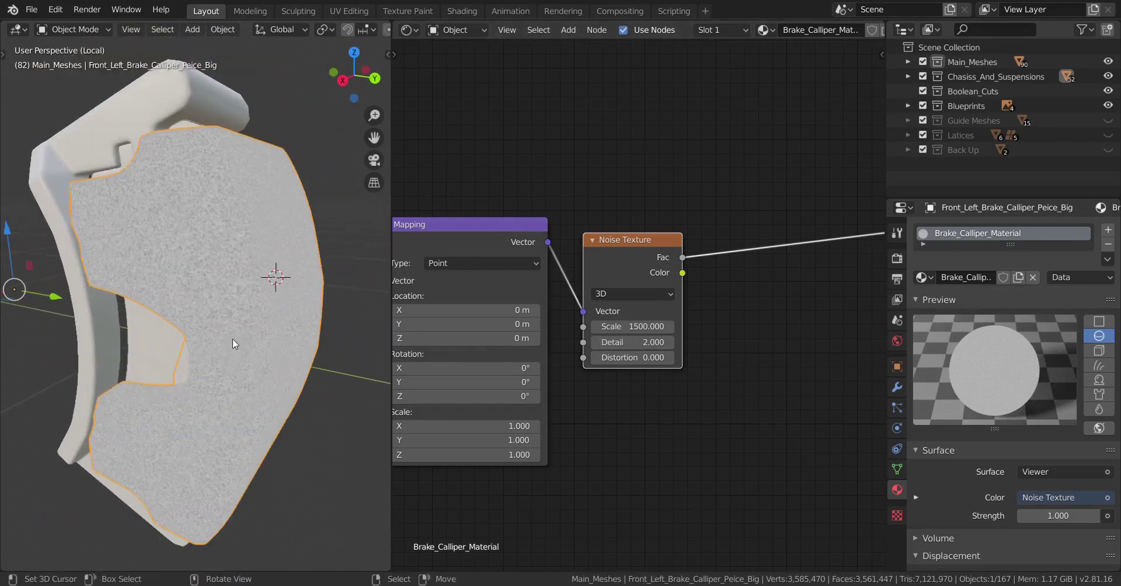
- Add the calliper pads and the small calliper piece to the selection and apply rotation and scale to all three parts
mouse_move(220, 332)
middle_down()
mouse_move(204, 338)
mouse_move(209, 315)
middle_up()
shift+right_click(173, 319)
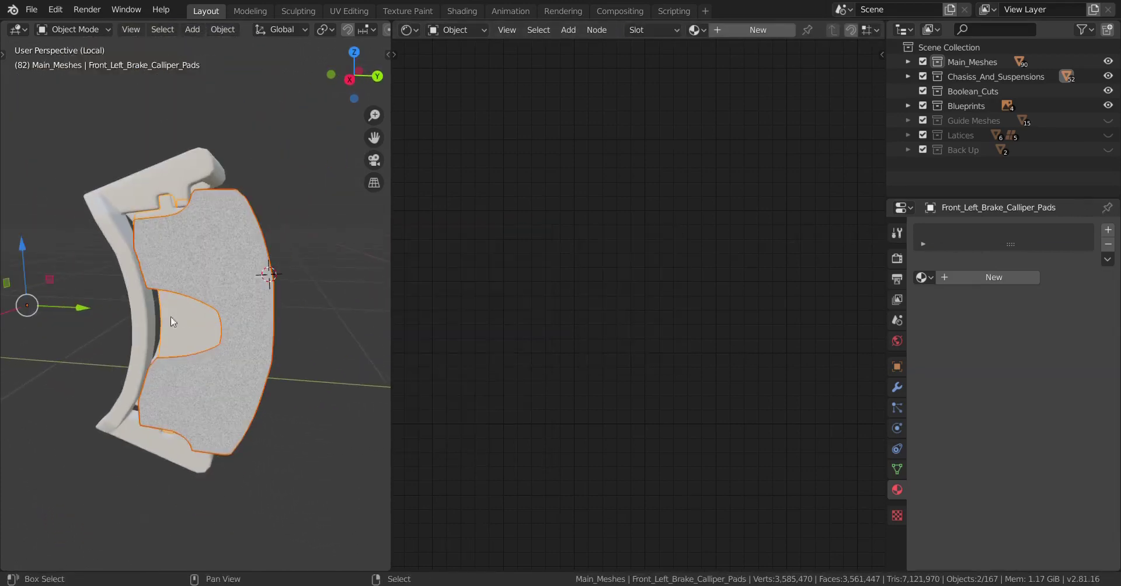
shift+right_click(150, 321)
middle_drag(310, 317, 292, 319)
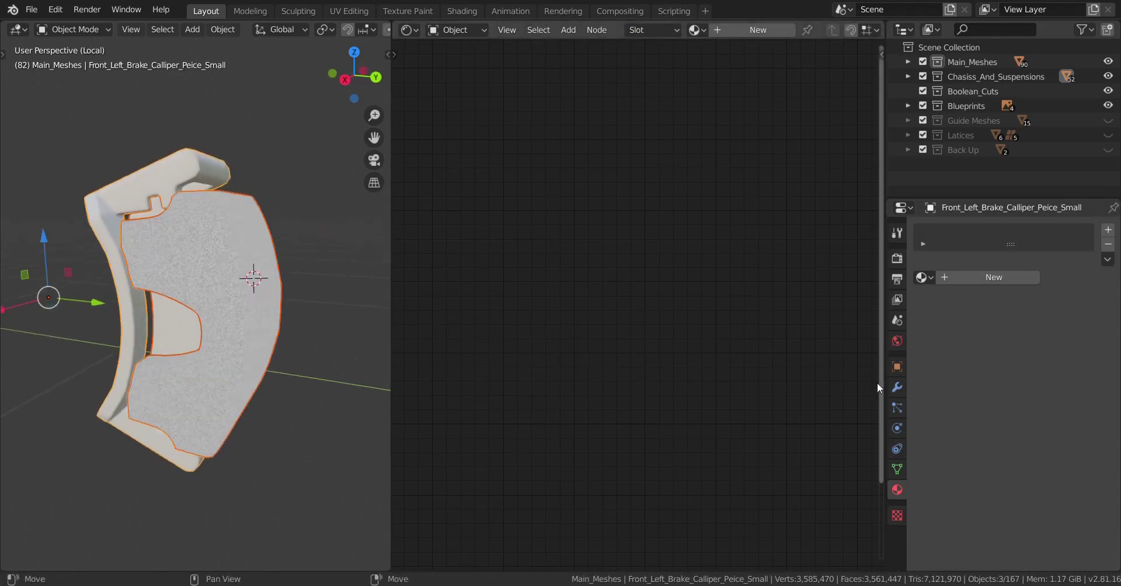
scroll(219, 356, up, 3)
middle_drag(220, 357, 238, 358)
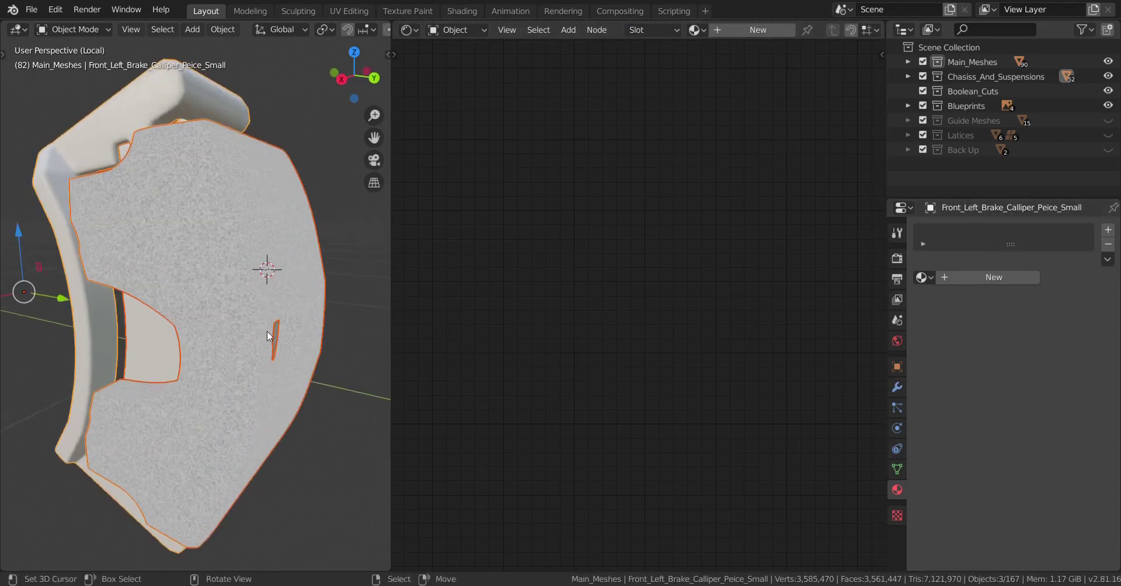
key(ctrl+a)
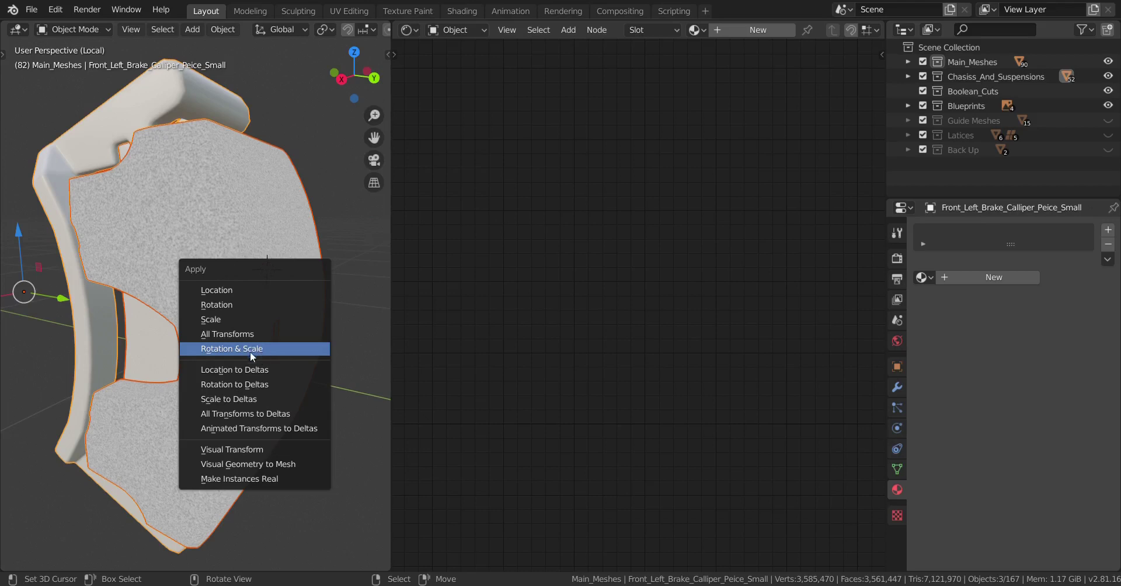
click(256, 348)
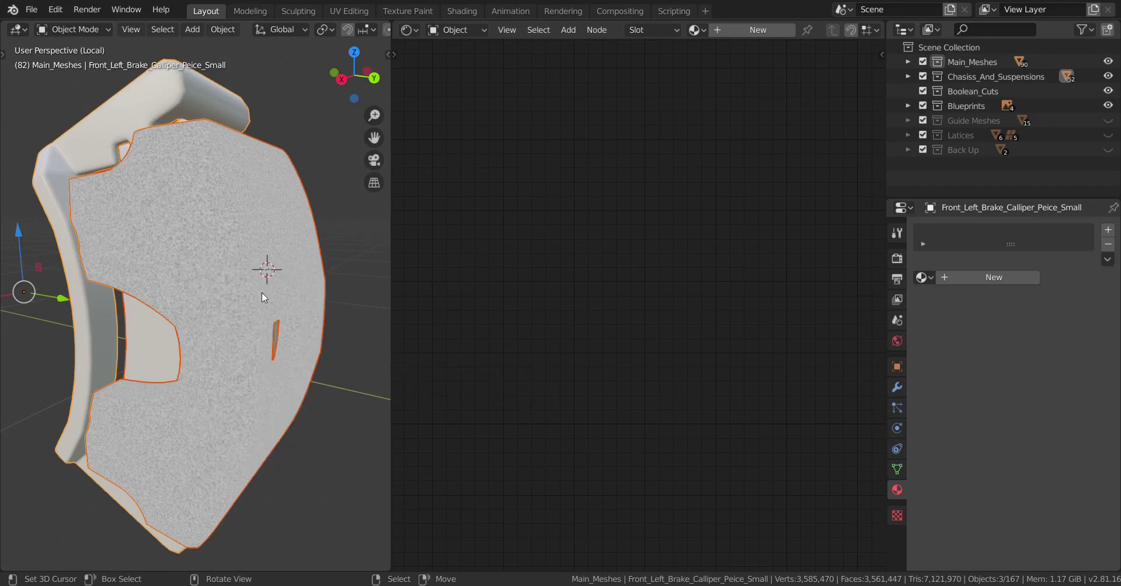
shift+middle_drag(261, 292, 272, 324)
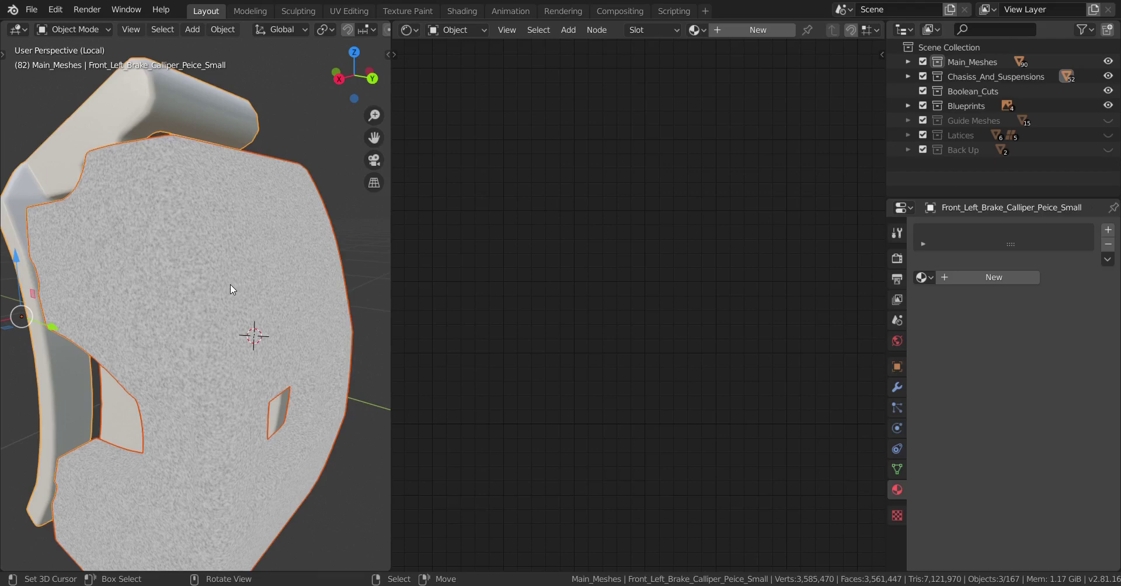
middle_drag(258, 316, 286, 318)
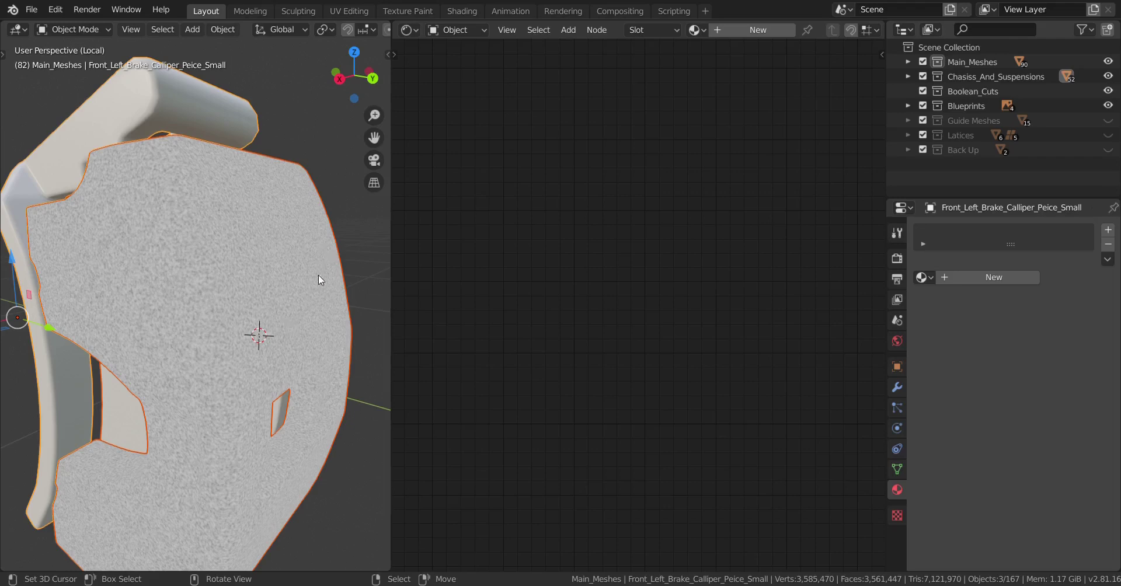
- Try applying rotation and scale again to the three calliper parts, compare the noise pattern, and undo it
scroll(311, 290, down, 3)
key(ctrl+a)
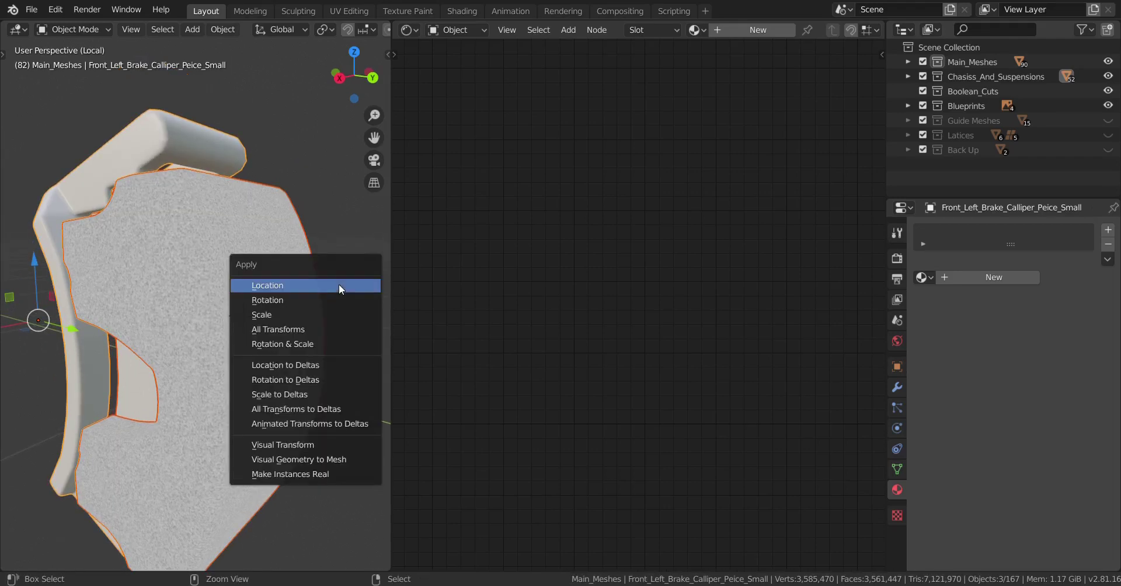
click(310, 345)
scroll(231, 276, up, 2)
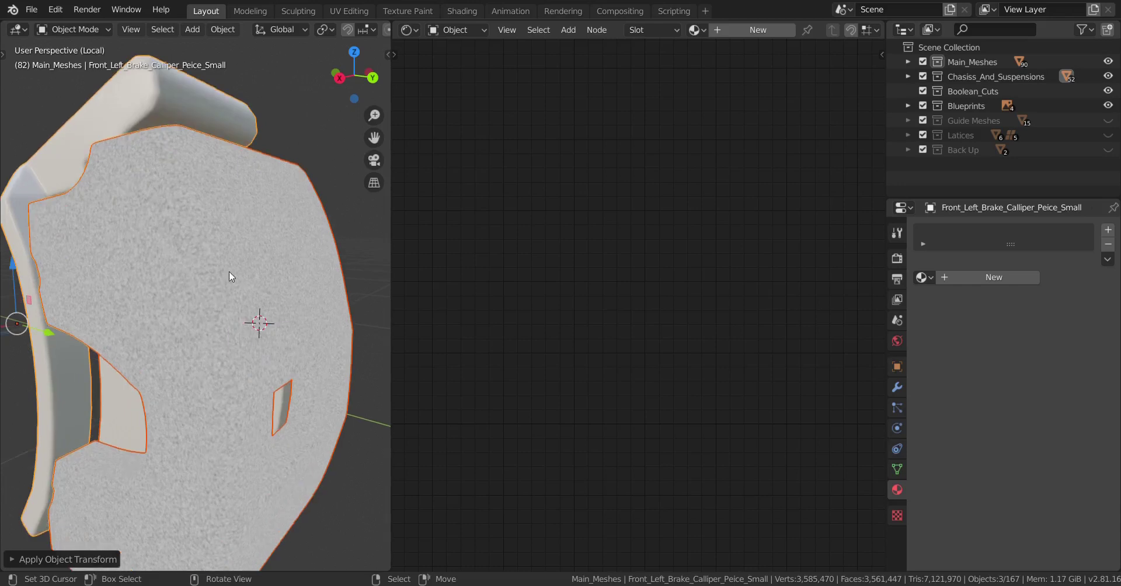
middle_drag(194, 272, 262, 304)
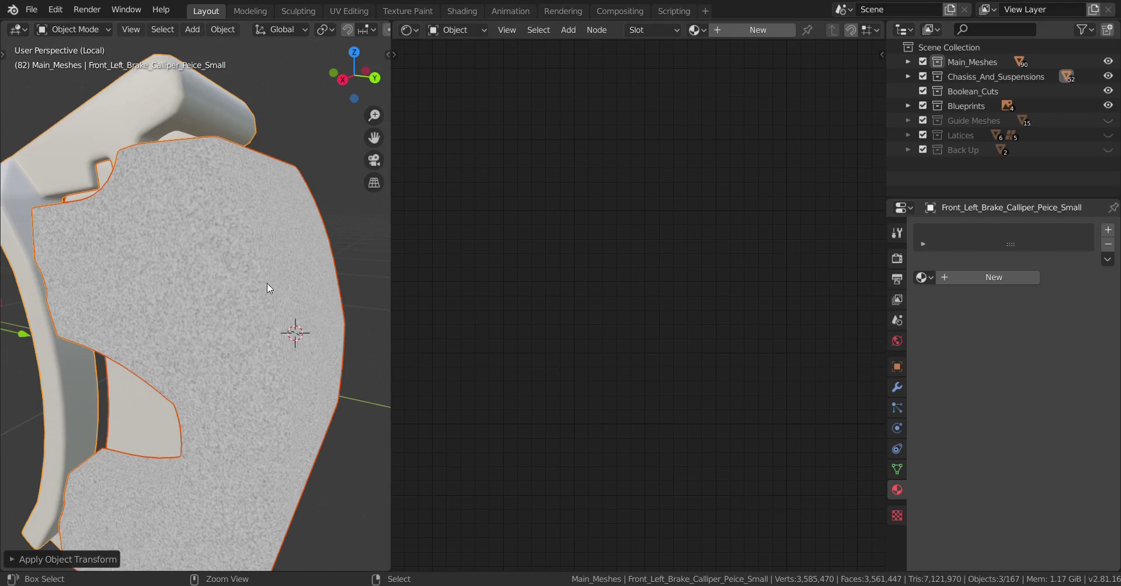
key(ctrl+z)
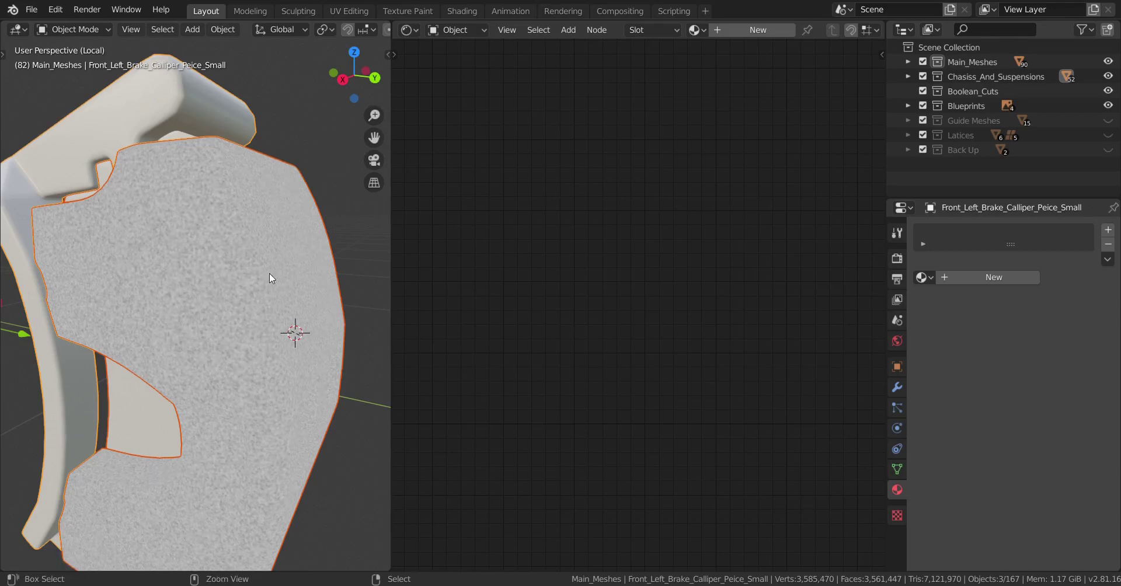
- Reapply rotation and scale to the three selected calliper parts and check the noise on the surface
key(ctrl+a)
click(270, 275)
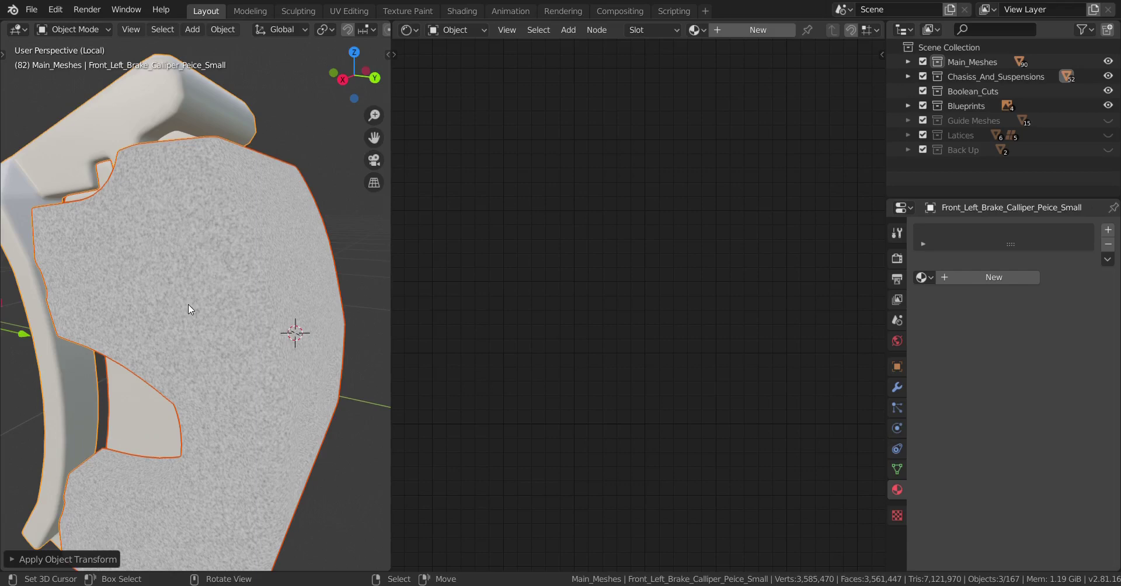
scroll(236, 345, down, 3)
scroll(236, 361, up, 5)
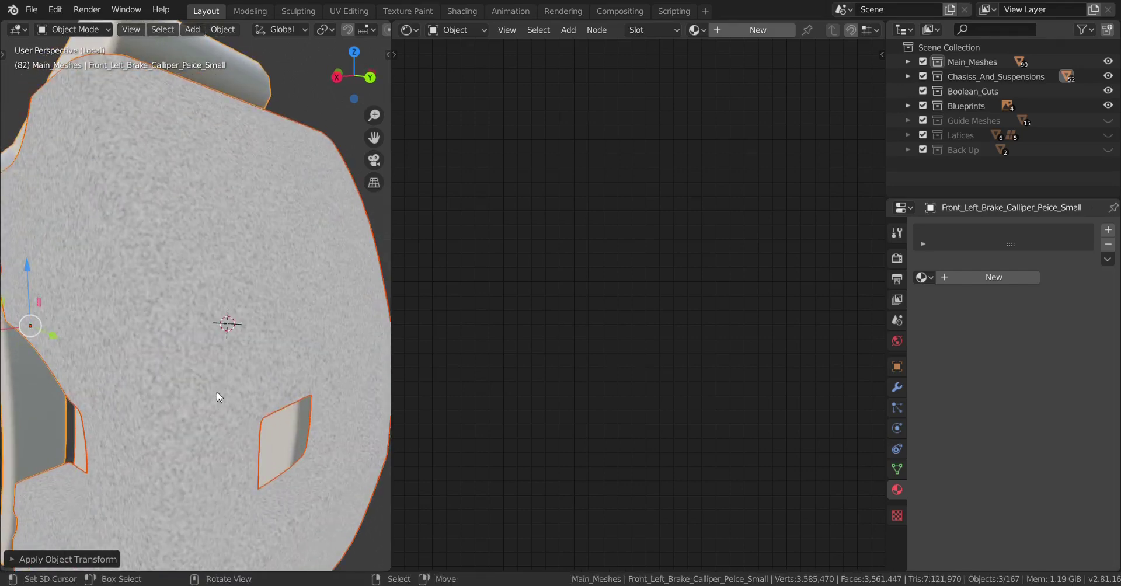
- Clear the selection and select only the big calliper piece
scroll(216, 392, down, 5)
key(alt+a)
middle_drag(202, 379, 234, 363)
scroll(246, 344, up, 3)
right_click(281, 363)
scroll(634, 327, up, 1)
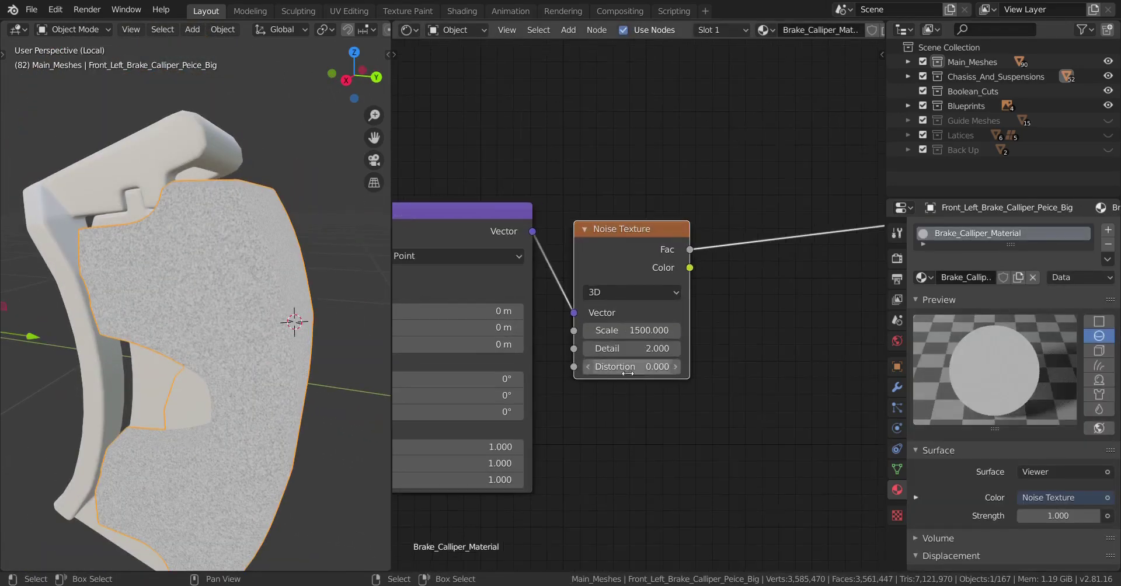
- Insert a ColorRamp node into the link leaving the Noise Texture's Fac output
scroll(642, 350, down, 4)
scroll(636, 343, up, 1)
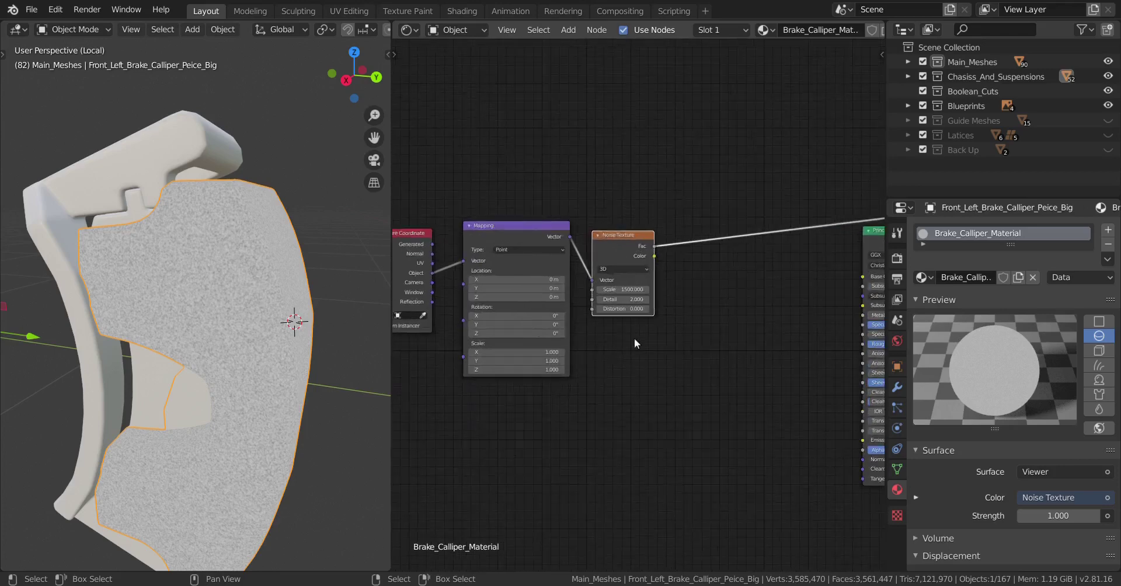
scroll(637, 343, up, 1)
scroll(596, 333, up, 2)
key(shift+a)
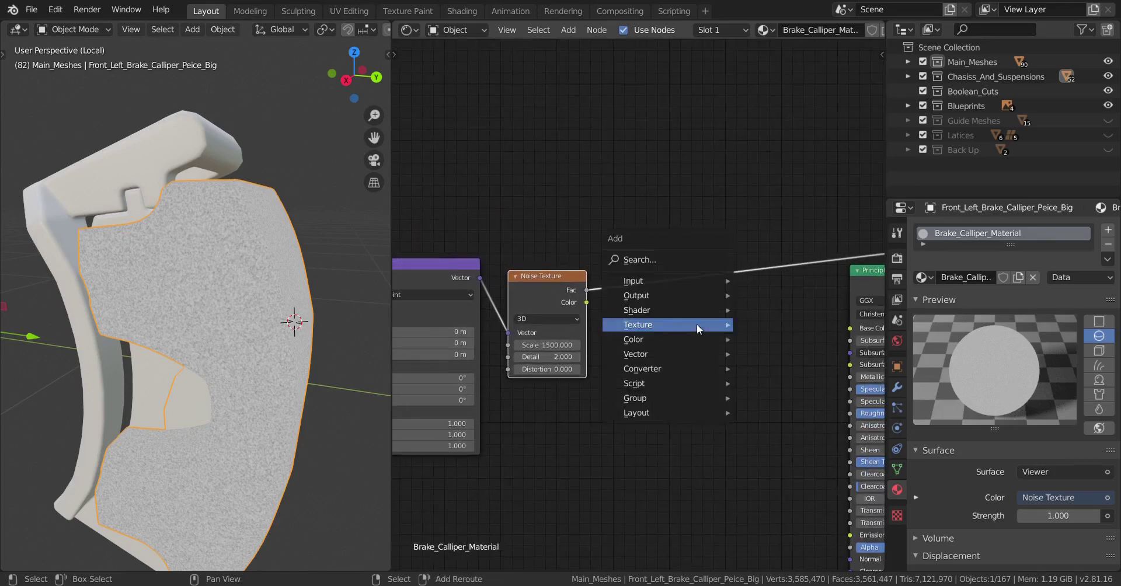
mouse_move(683, 339)
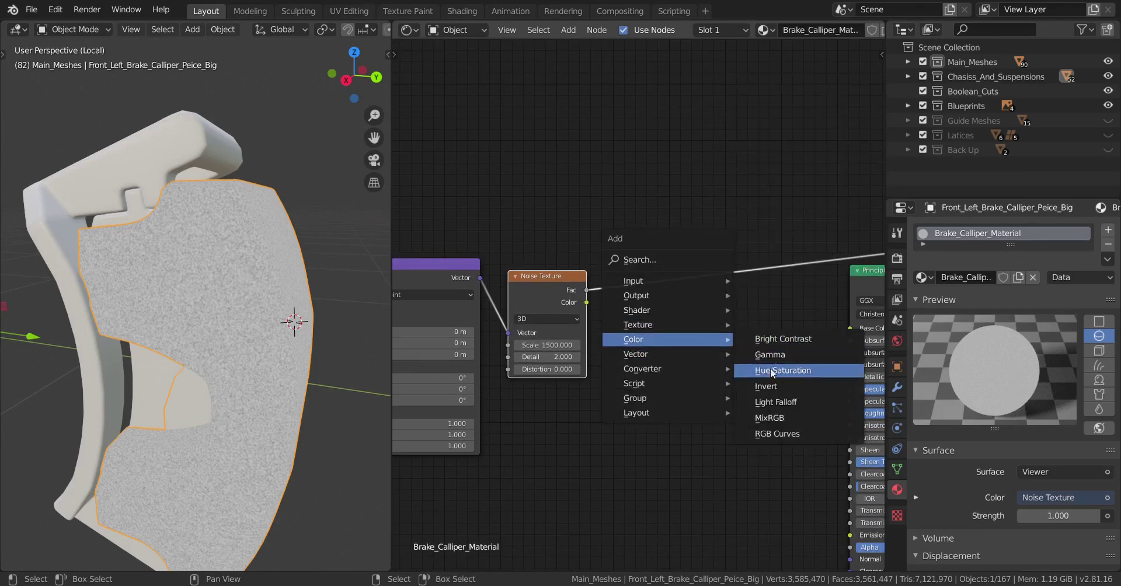
mouse_move(671, 369)
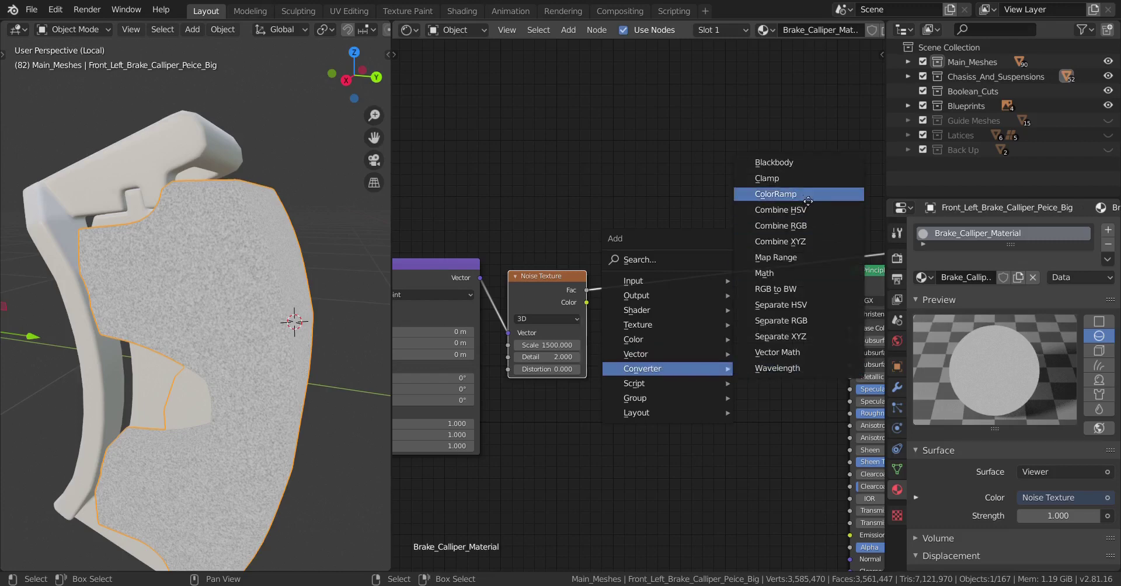
click(808, 200)
click(698, 304)
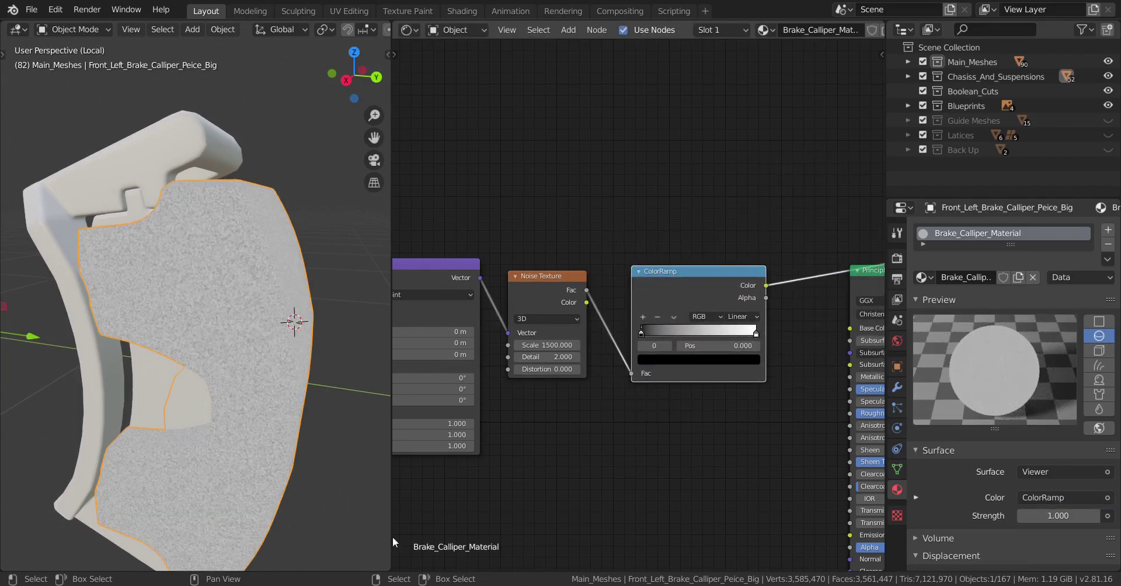
- Set the ColorRamp's interpolation to B-Spline
scroll(708, 328, up, 1)
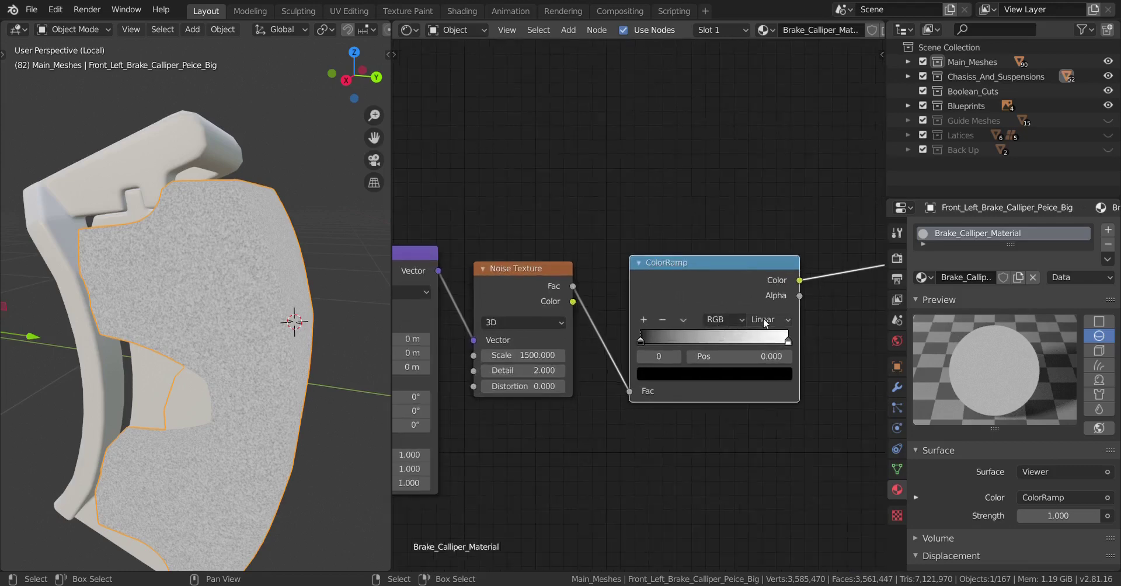
click(770, 320)
click(771, 382)
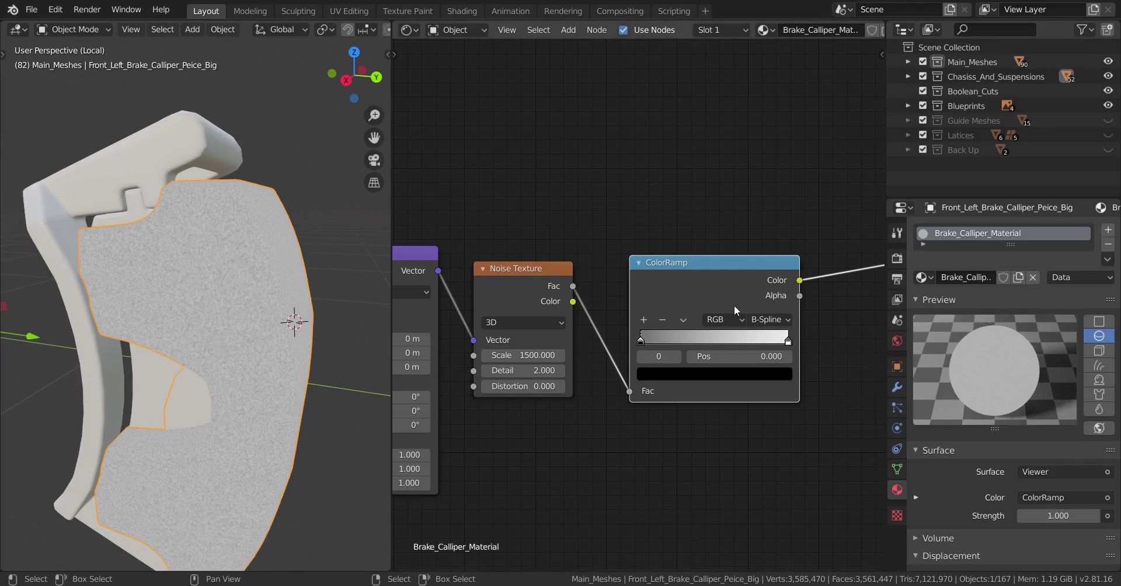
- Preview the ColorRamp's Alpha output, return the preview to its Color output, and examine the noise up close on the calliper
scroll(734, 343, down, 5)
middle_drag(723, 345, 607, 361)
scroll(602, 347, up, 3)
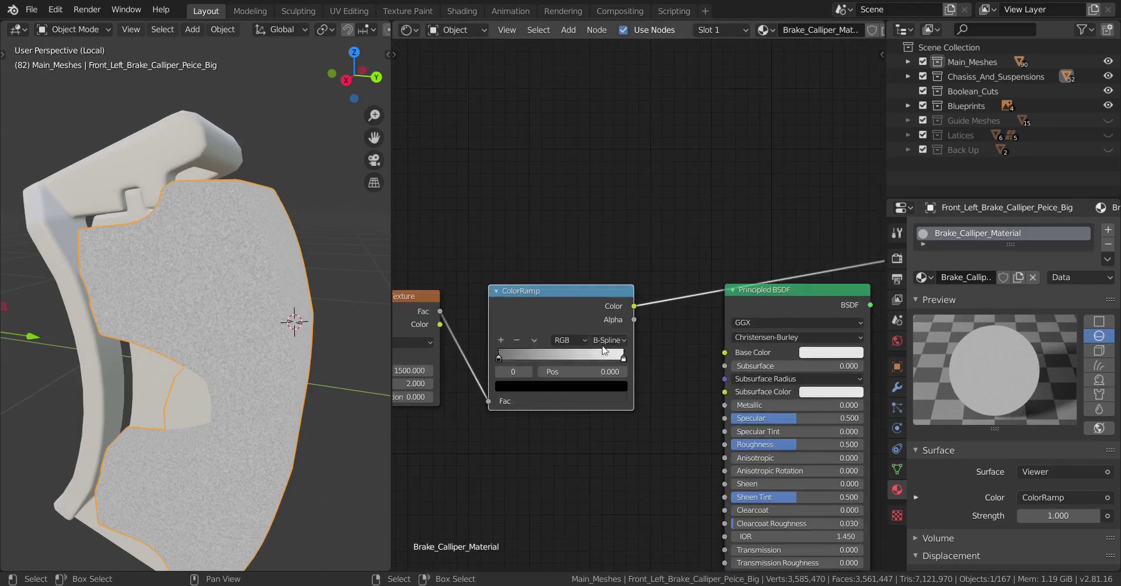
ctrl+shift+click(590, 310)
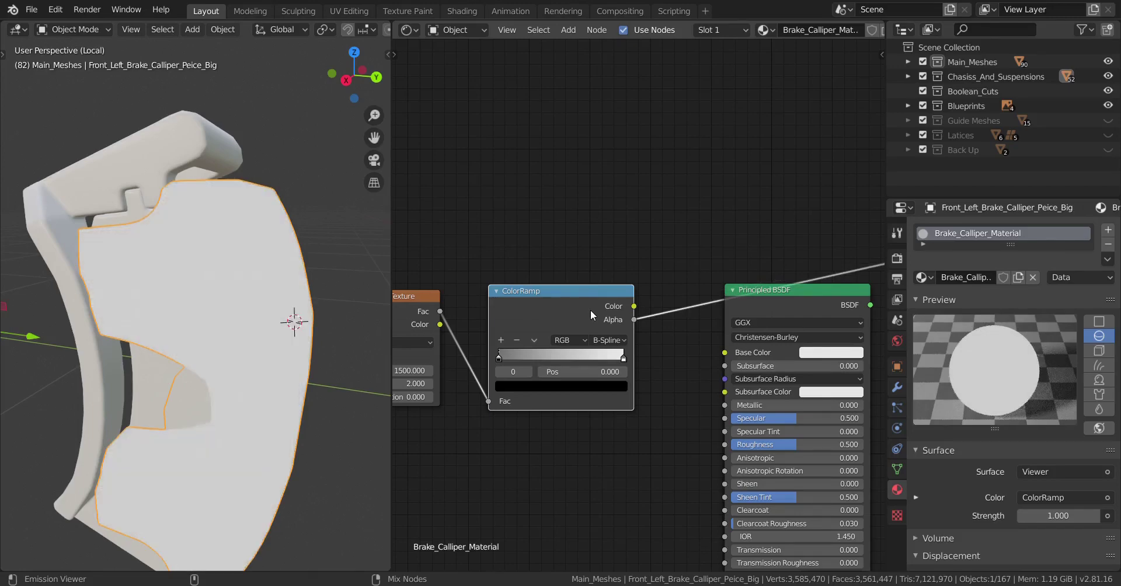
ctrl+shift+click(590, 310)
scroll(277, 311, up, 5)
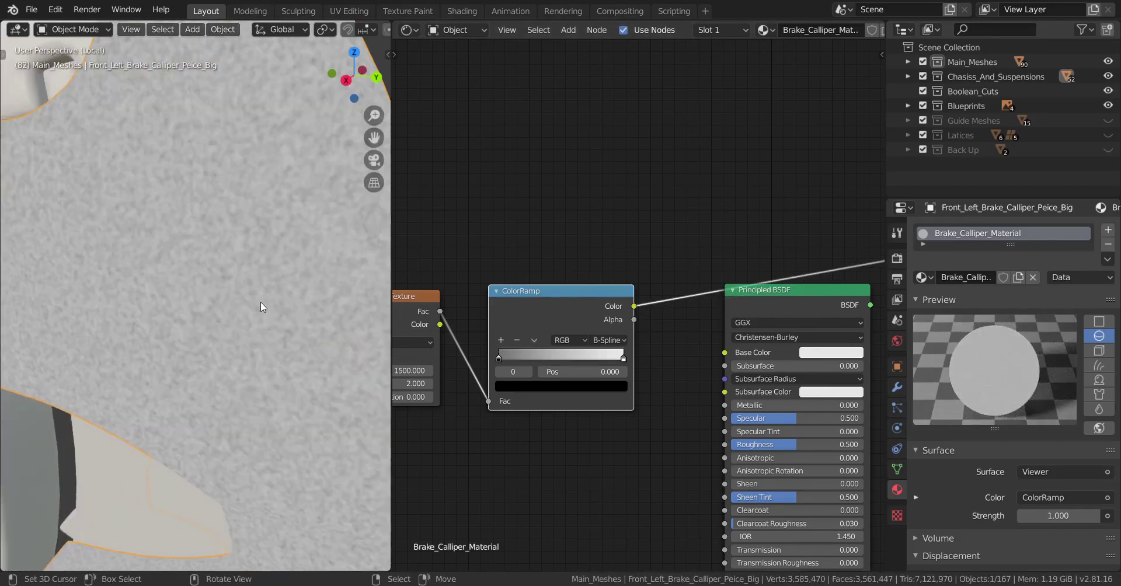
scroll(245, 305, down, 5)
scroll(612, 334, down, 1)
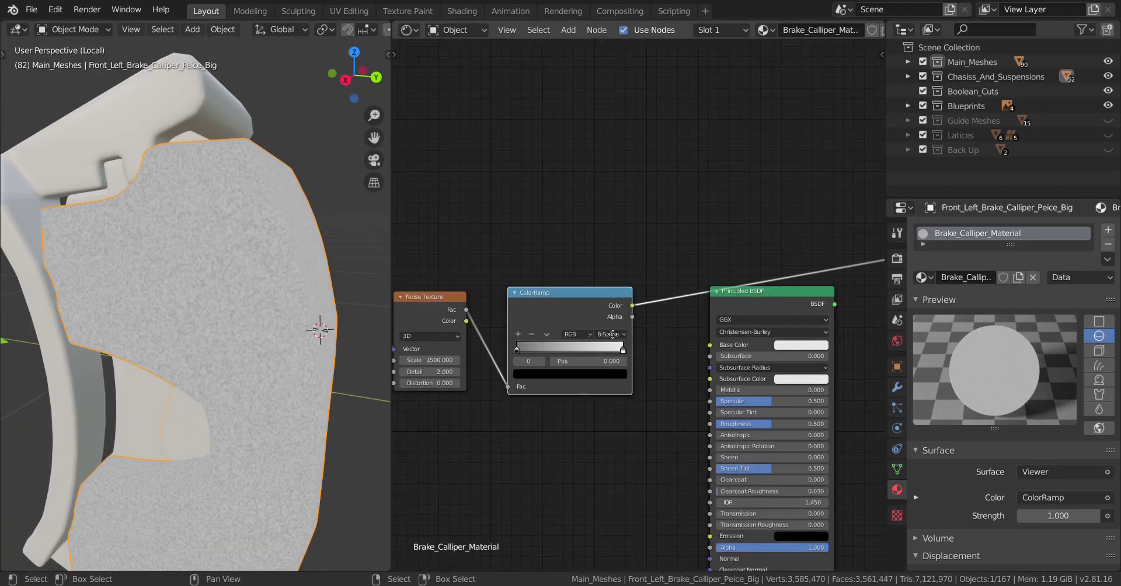
scroll(543, 309, up, 4)
middle_drag(612, 334, 558, 306)
scroll(564, 310, up, 1)
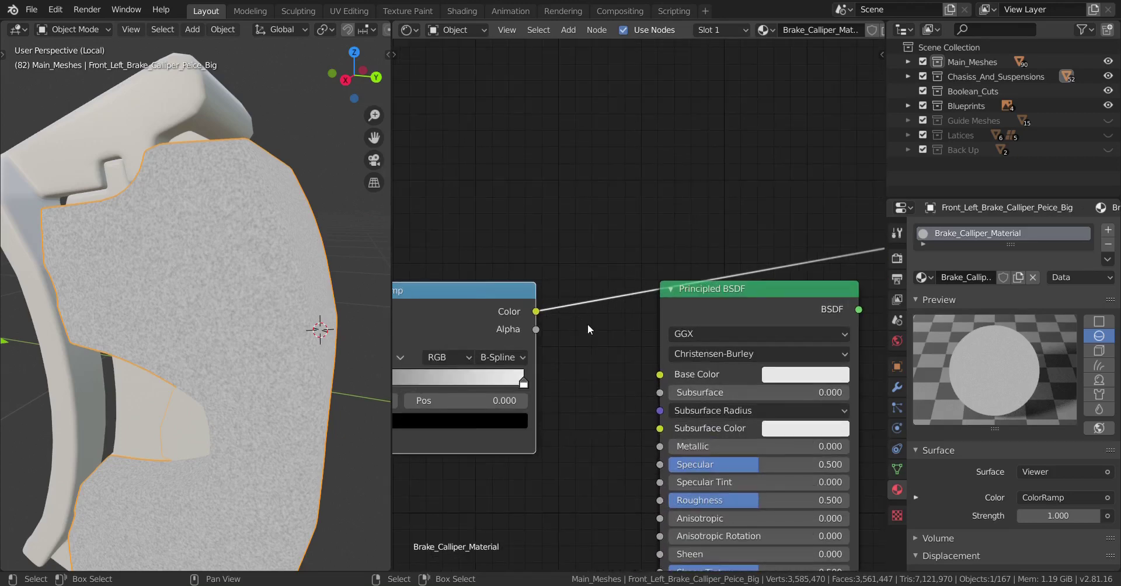
- Connect the ColorRamp's Color output to the Principled BSDF's Base Color and preview the Principled BSDF on the calliper
drag(536, 311, 671, 376)
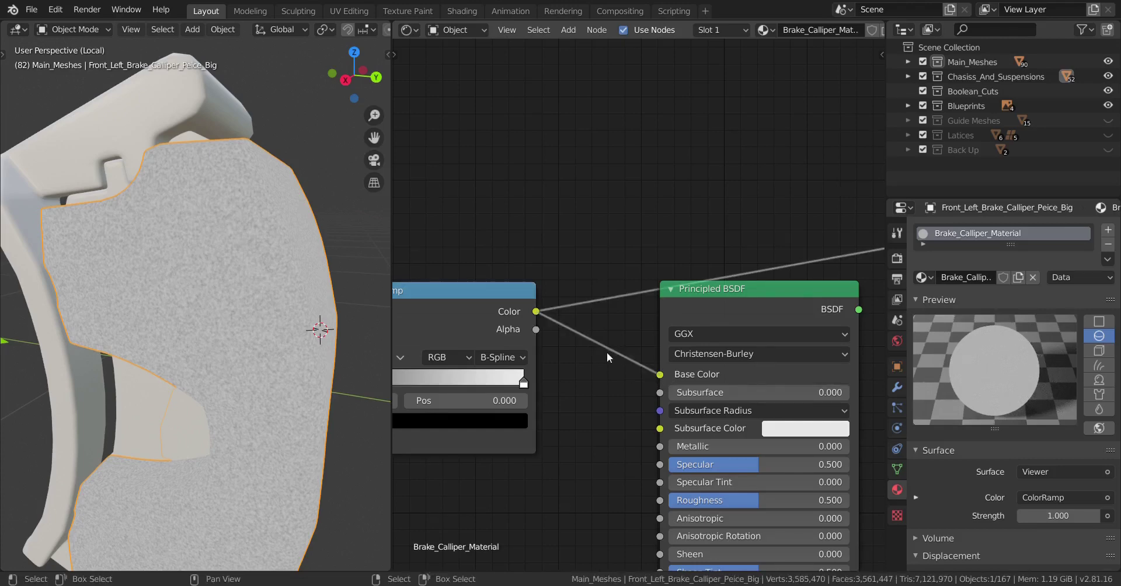
scroll(607, 353, down, 1)
scroll(602, 351, down, 2)
middle_drag(587, 350, 620, 336)
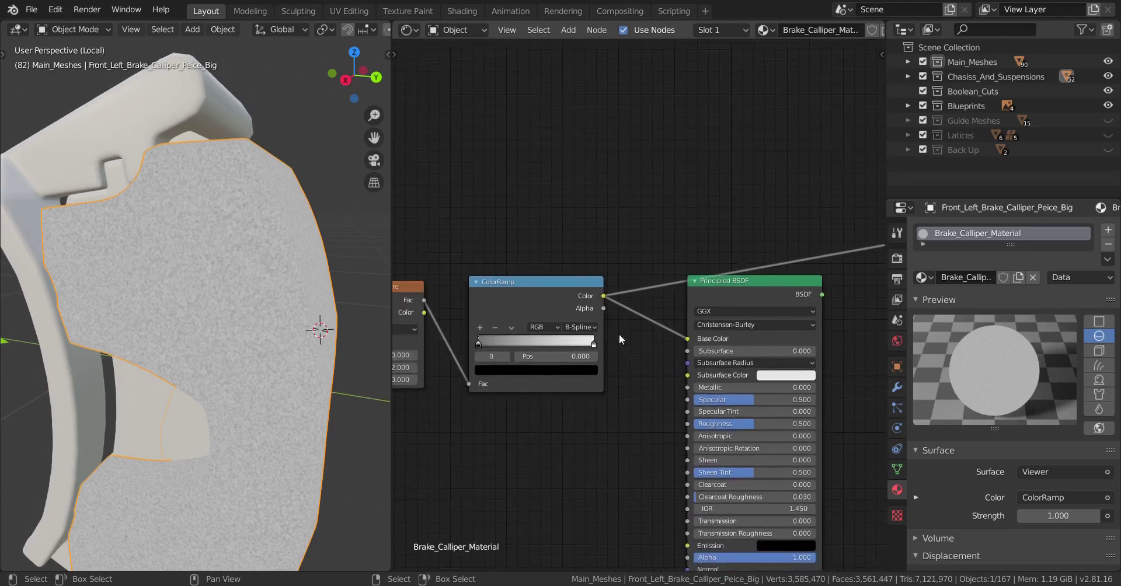
scroll(618, 331, up, 3)
scroll(616, 327, down, 2)
middle_drag(673, 314, 623, 313)
ctrl+shift+click(728, 298)
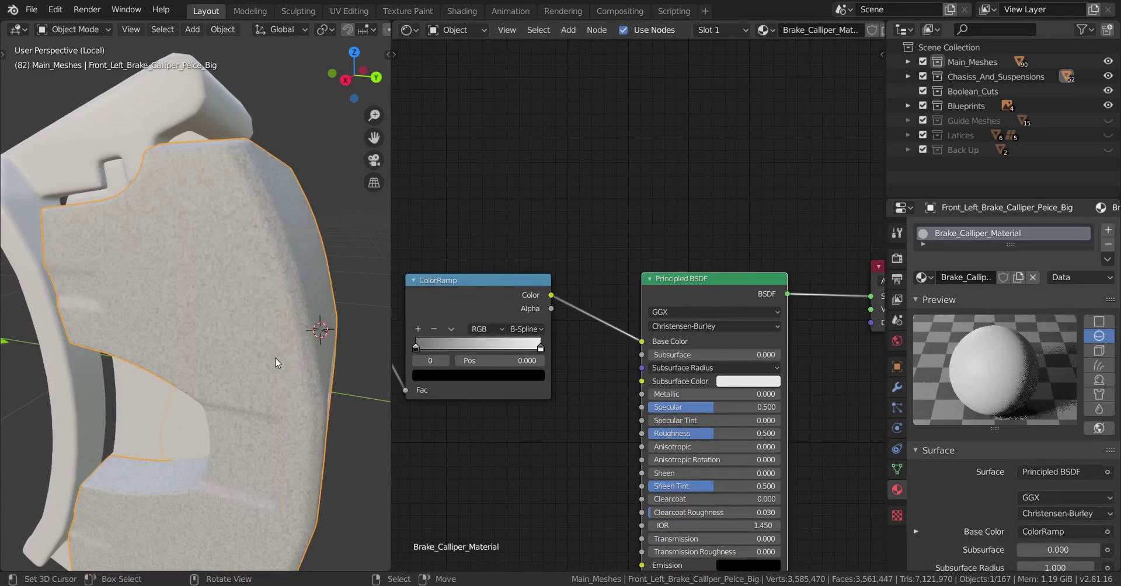
mouse_move(273, 360)
middle_down()
mouse_move(250, 353)
mouse_move(276, 341)
middle_up()
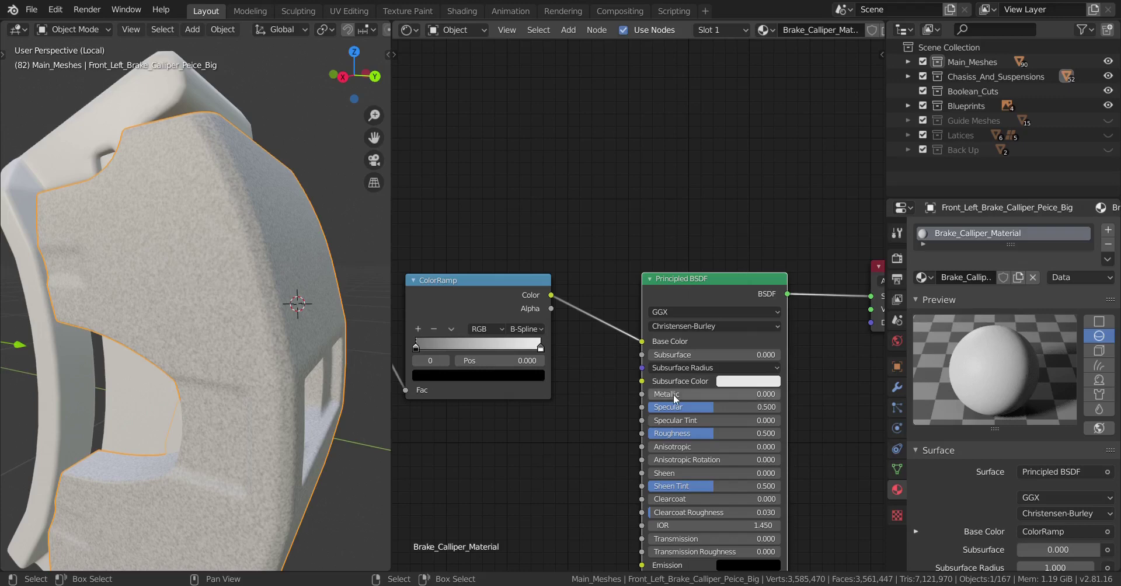
- Set the Principled BSDF's Metallic value to 1.000 and check the metal look on the calliper
drag(678, 394, 813, 394)
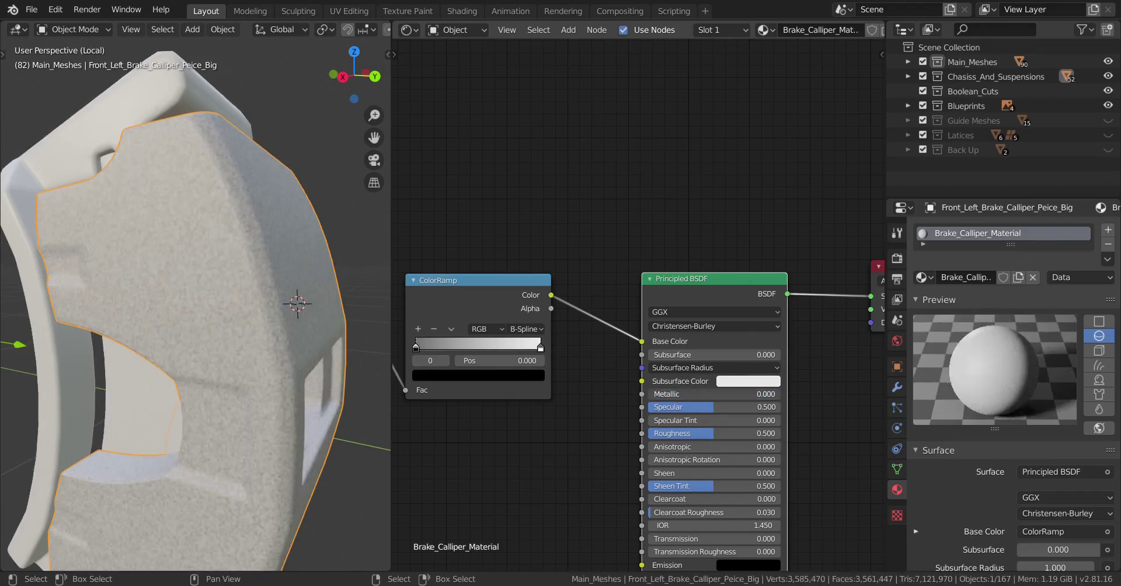
mouse_move(301, 384)
middle_down()
mouse_move(215, 396)
mouse_move(295, 396)
middle_up()
scroll(280, 389, up, 2)
- Duplicate the Texture Coordinate, Mapping, Noise Texture and ColorRamp nodes and place the copies below the originals
scroll(529, 396, down, 5)
middle_drag(528, 395, 644, 365)
scroll(644, 365, down, 3)
click(482, 279)
shift+click(549, 279)
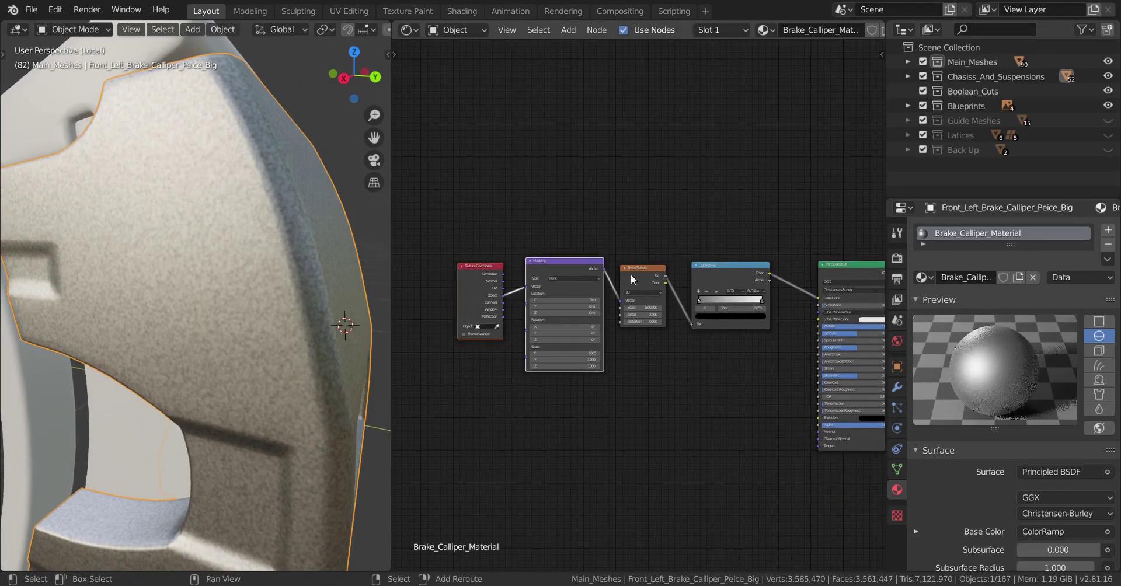
shift+click(658, 281)
shift+click(745, 279)
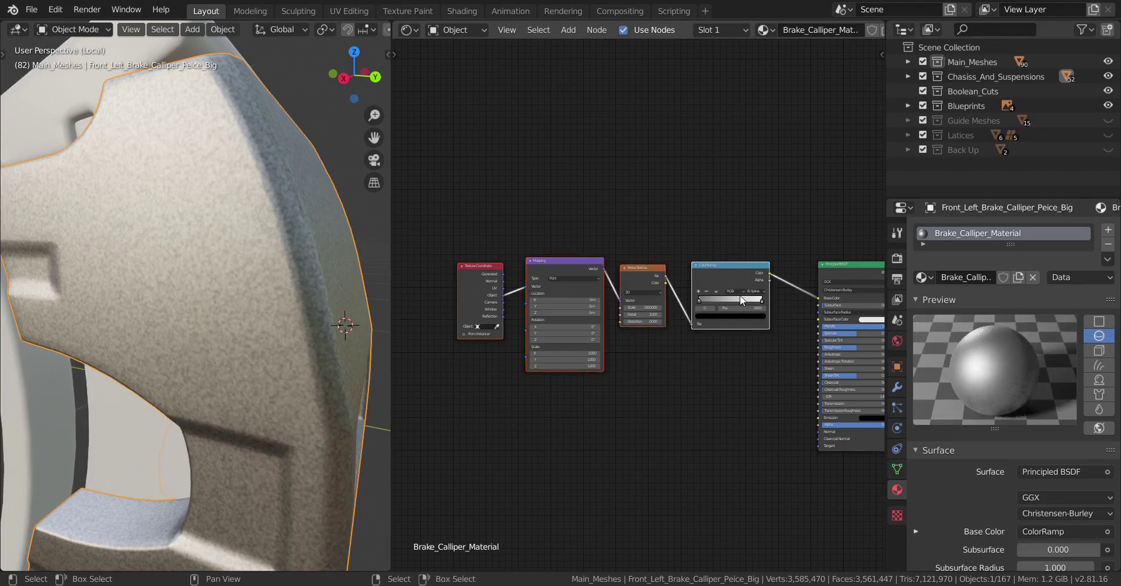
key(shift+d)
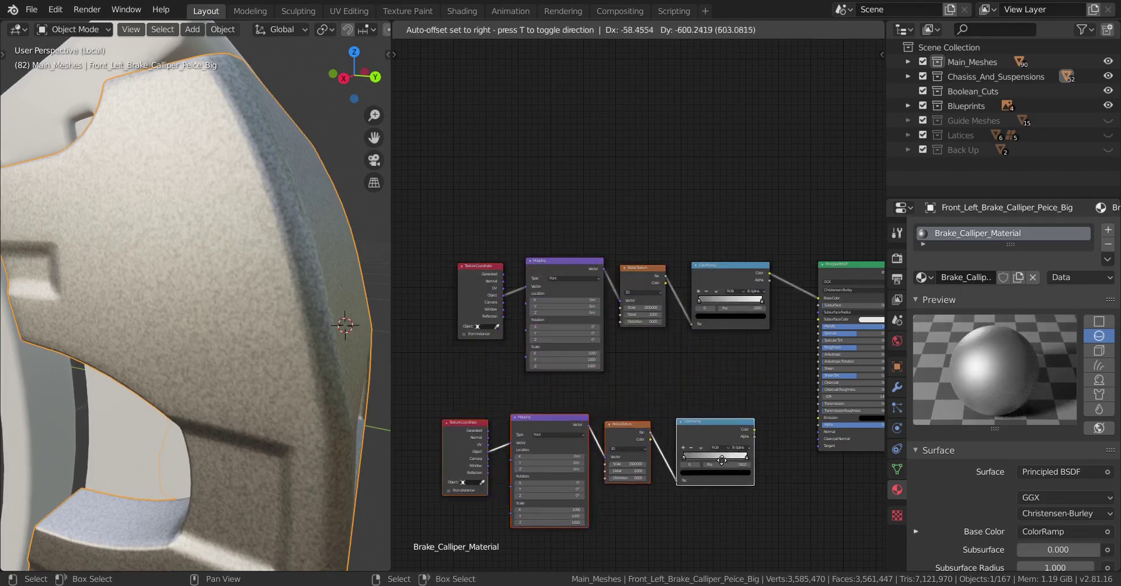
click(662, 452)
middle_drag(662, 452, 754, 373)
scroll(754, 373, up, 2)
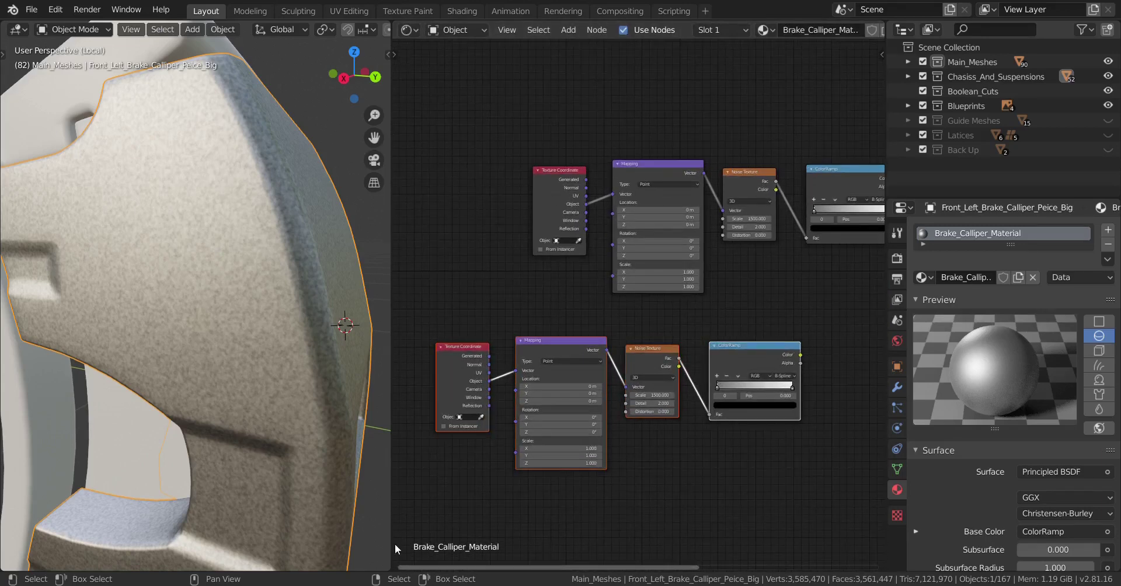
- Set the duplicated Noise Texture's Scale to 2000
middle_drag(644, 364, 662, 313)
scroll(662, 313, up, 4)
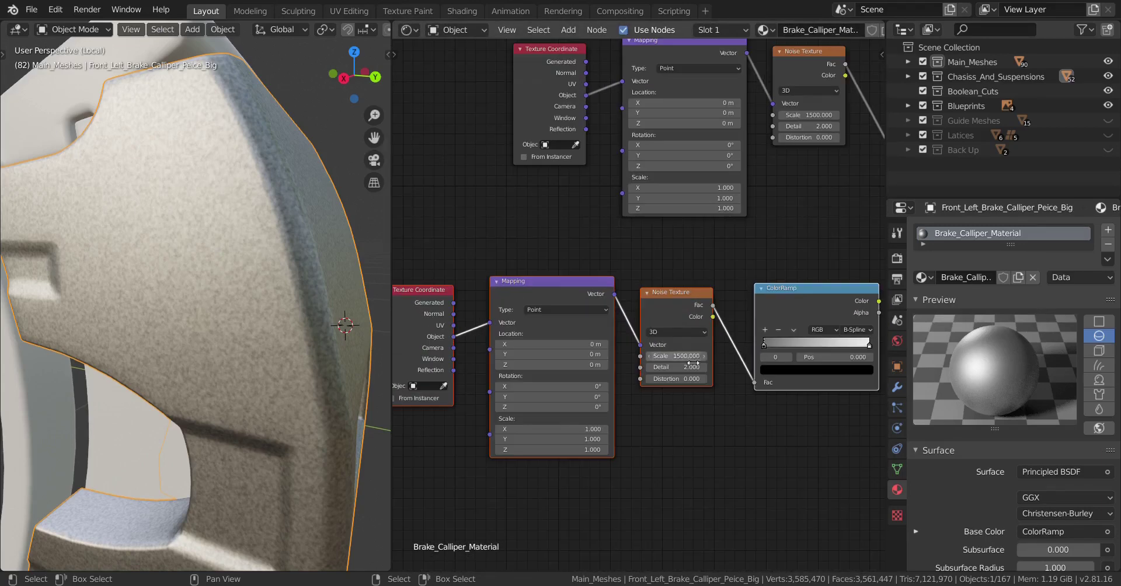
click(691, 358)
text(2000)
key(Return)
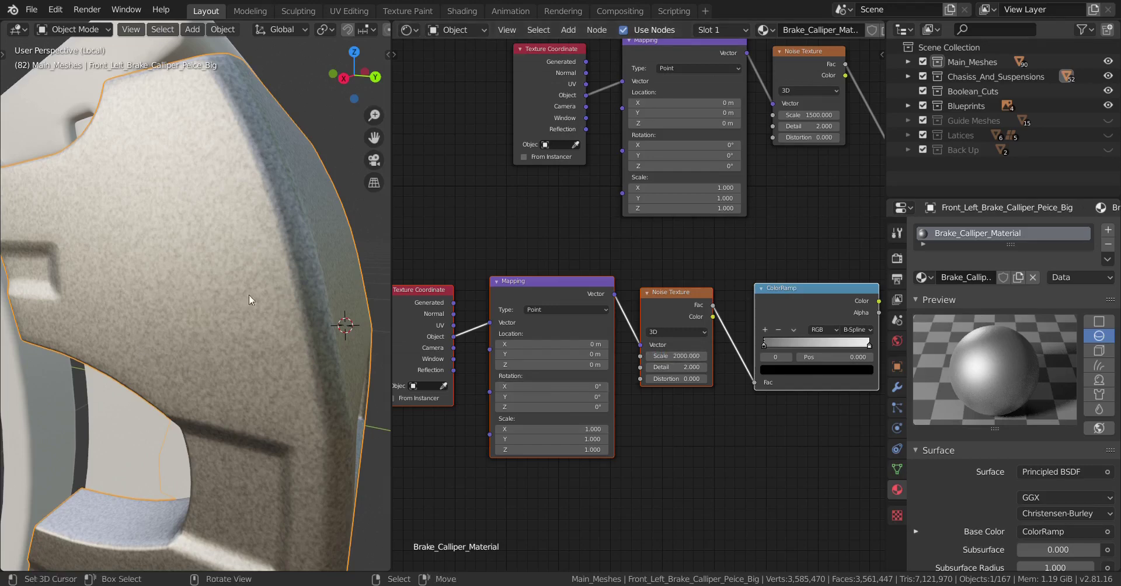
- Delete the duplicated ColorRamp node from the lower chain
scroll(650, 336, down, 2)
middle_drag(650, 337, 432, 338)
scroll(696, 320, up, 2)
key(shift+a)
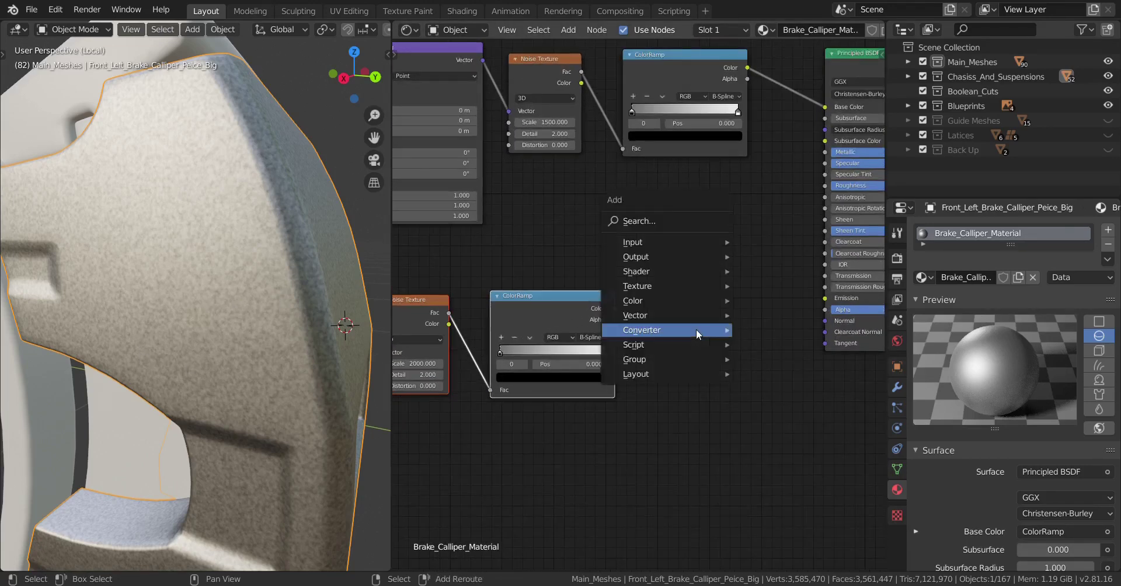
key(Escape)
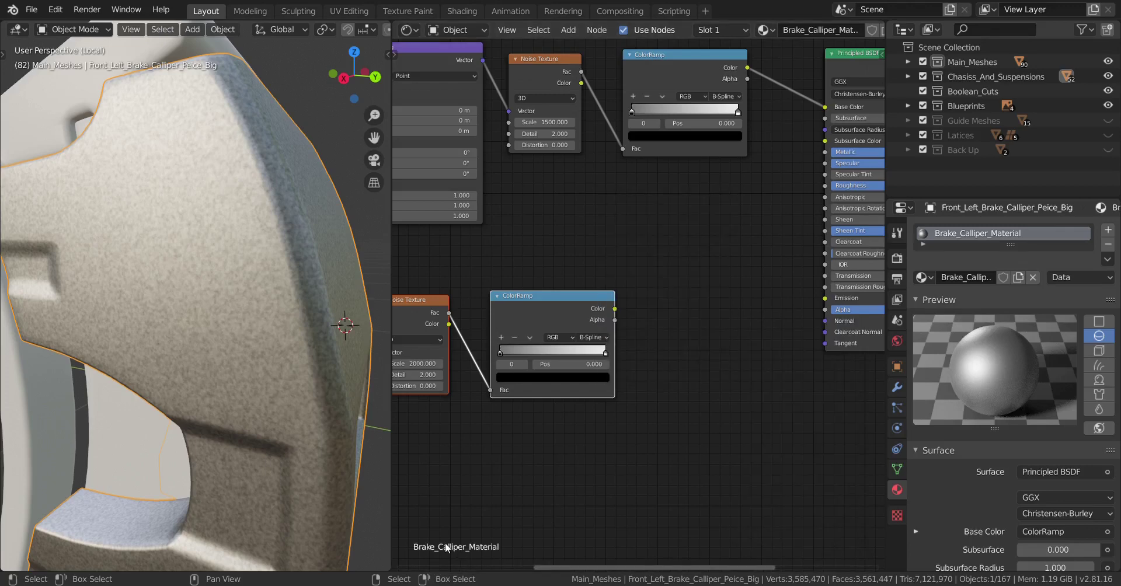
scroll(665, 345, down, 2)
scroll(638, 361, up, 3)
middle_drag(637, 361, 671, 360)
click(562, 292)
middle_drag(603, 322, 644, 320)
key(x)
scroll(644, 338, down, 1)
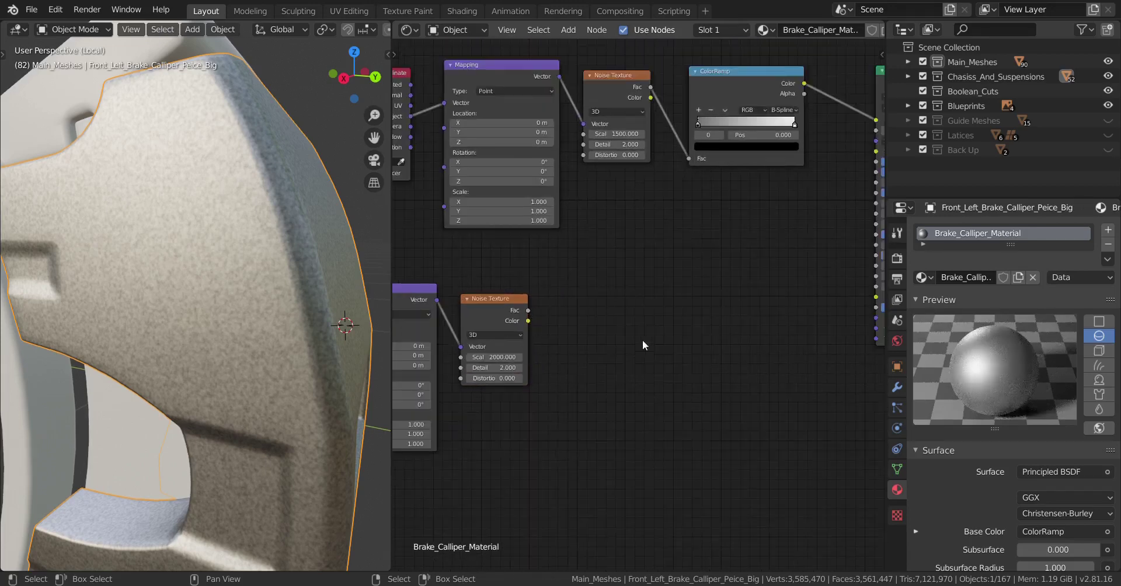
- Move the duplicated Texture Coordinate, Mapping and Noise Texture nodes directly beneath the original ones
middle_drag(712, 339, 822, 334)
scroll(822, 335, down, 2)
drag(469, 257, 729, 400)
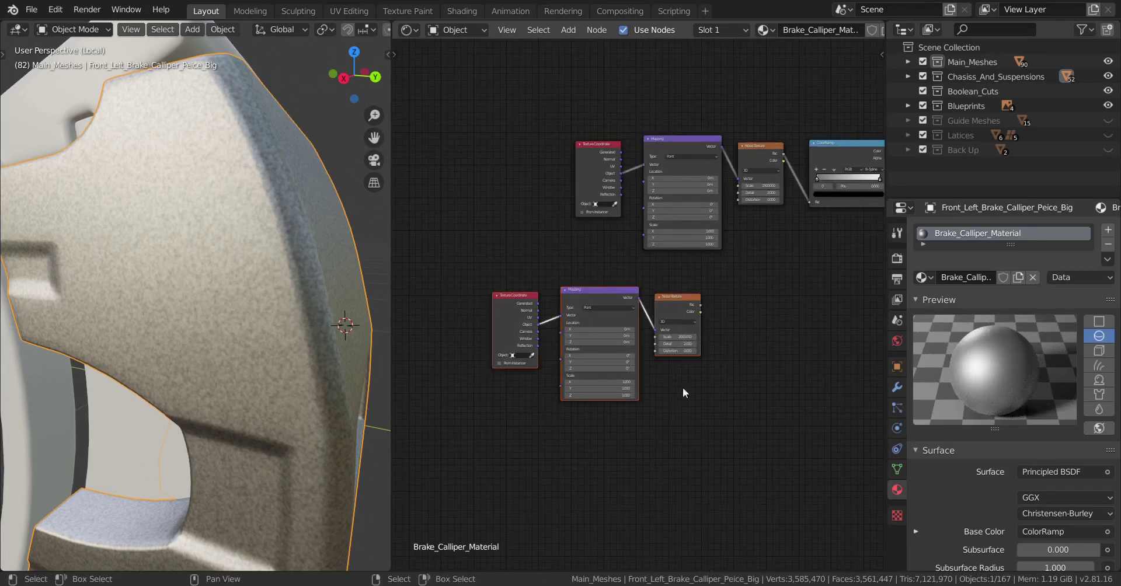
key(g)
click(773, 382)
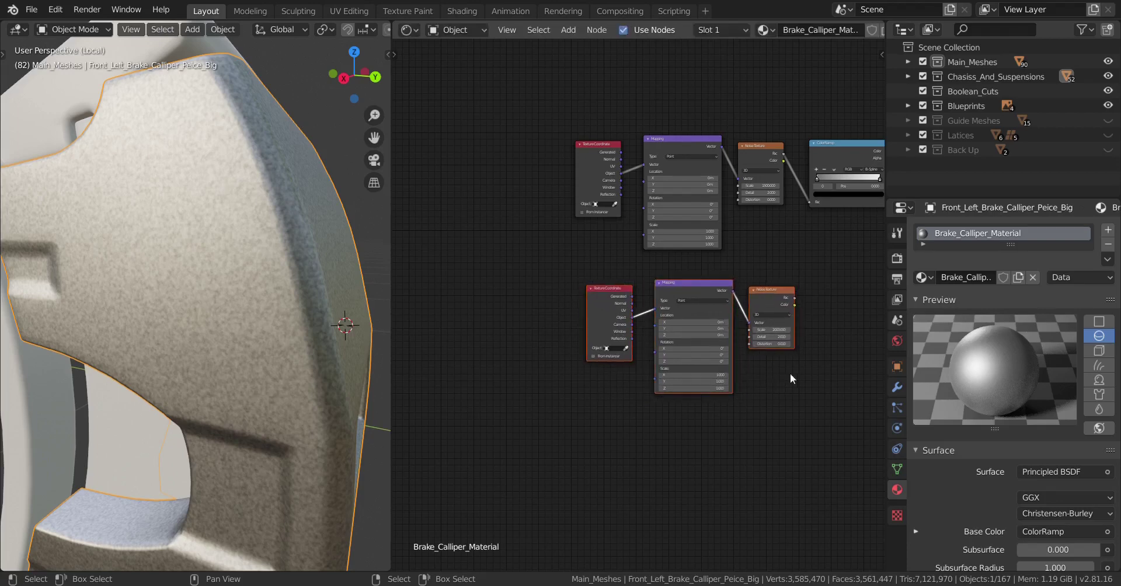
- Add a Bump node beside the lower Noise Texture and connect the noise's Fac output to its Height input
middle_drag(806, 371, 552, 378)
scroll(555, 378, up, 4)
key(shift+a)
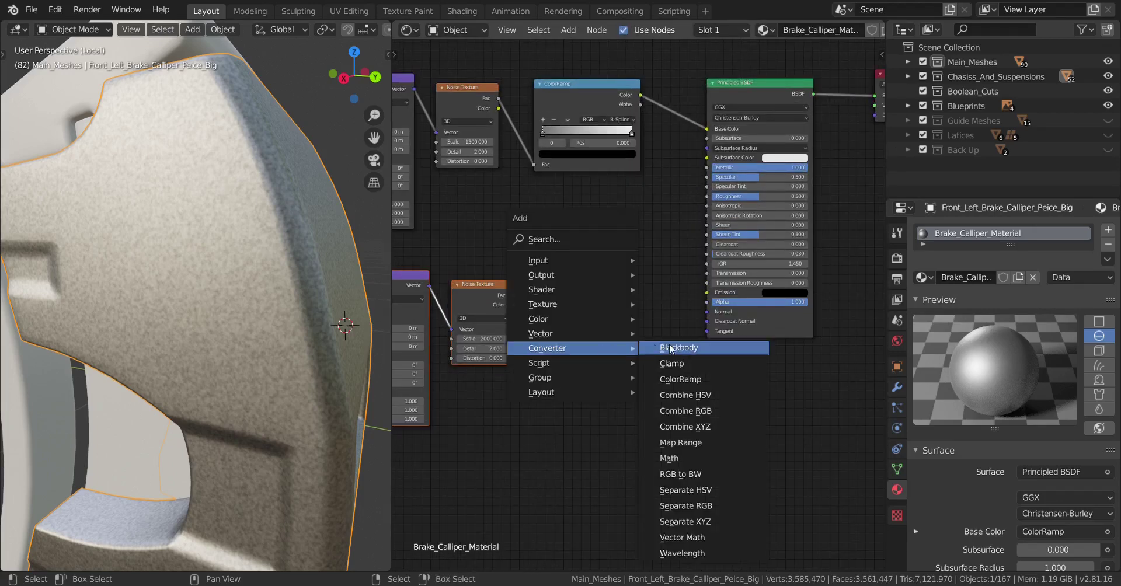
mouse_move(544, 332)
click(660, 333)
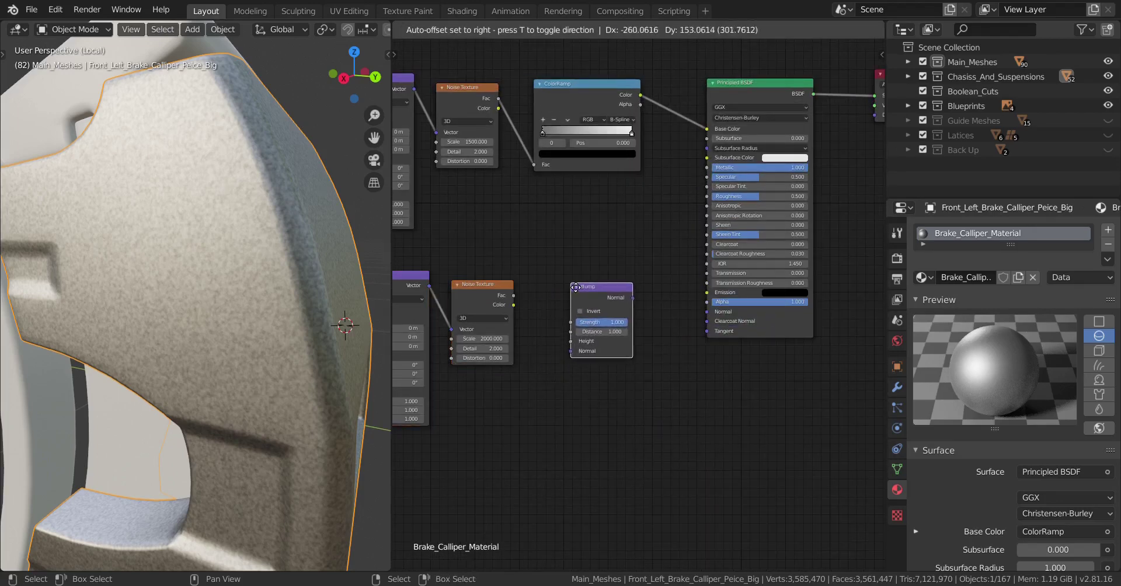
click(575, 289)
drag(515, 295, 574, 344)
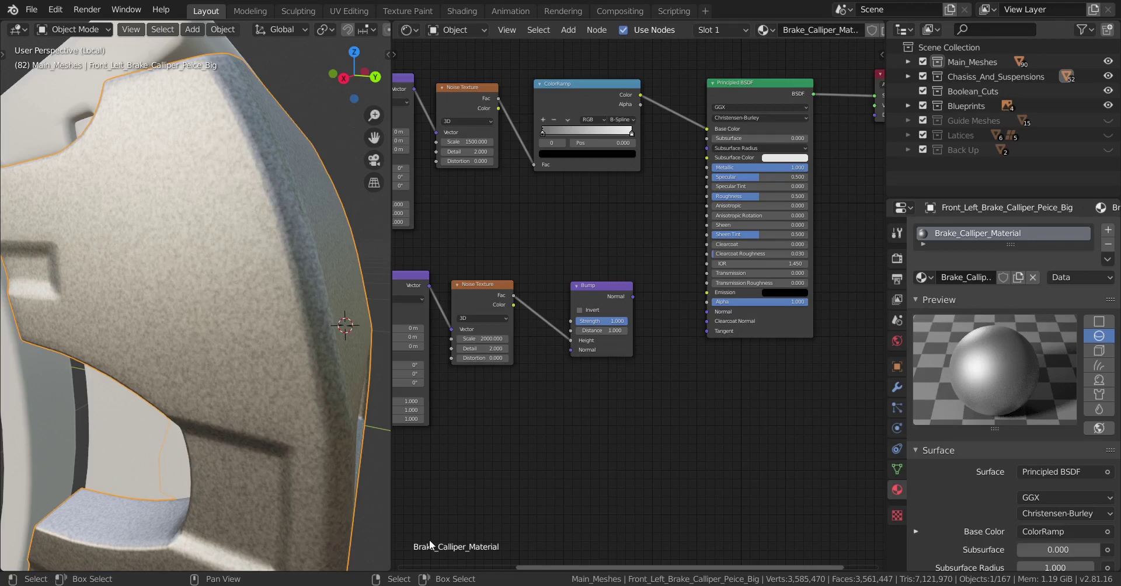
- Set the Bump node's Strength to 0.1 and connect its Normal output to the Principled BSDF's Normal input
scroll(619, 340, up, 2)
click(601, 330)
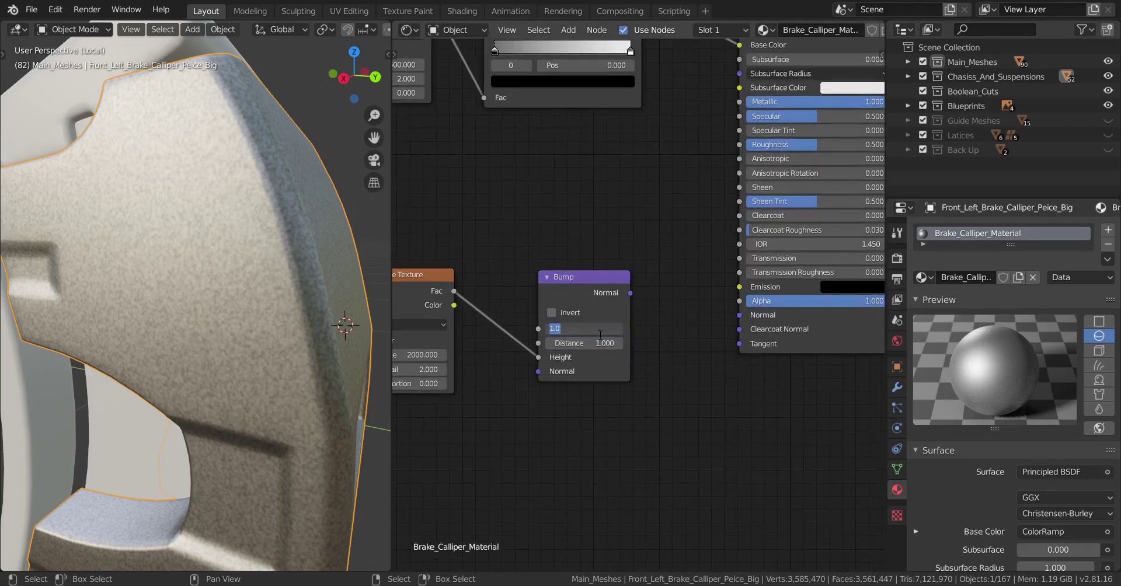
text(0.1)
key(Return)
mouse_move(631, 293)
mouse_down()
mouse_move(719, 327)
mouse_move(740, 316)
mouse_up()
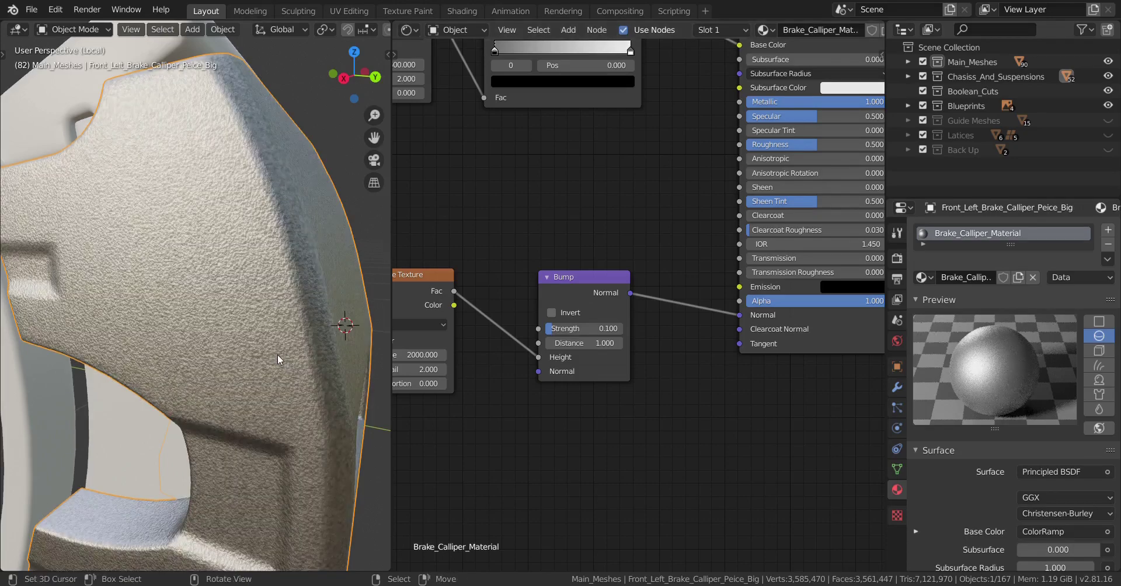
- Check the bumps on the calliper from another angle and set the Bump node's Strength to 0.15
mouse_move(240, 352)
middle_down()
mouse_move(286, 383)
mouse_move(241, 379)
mouse_move(405, 449)
middle_up()
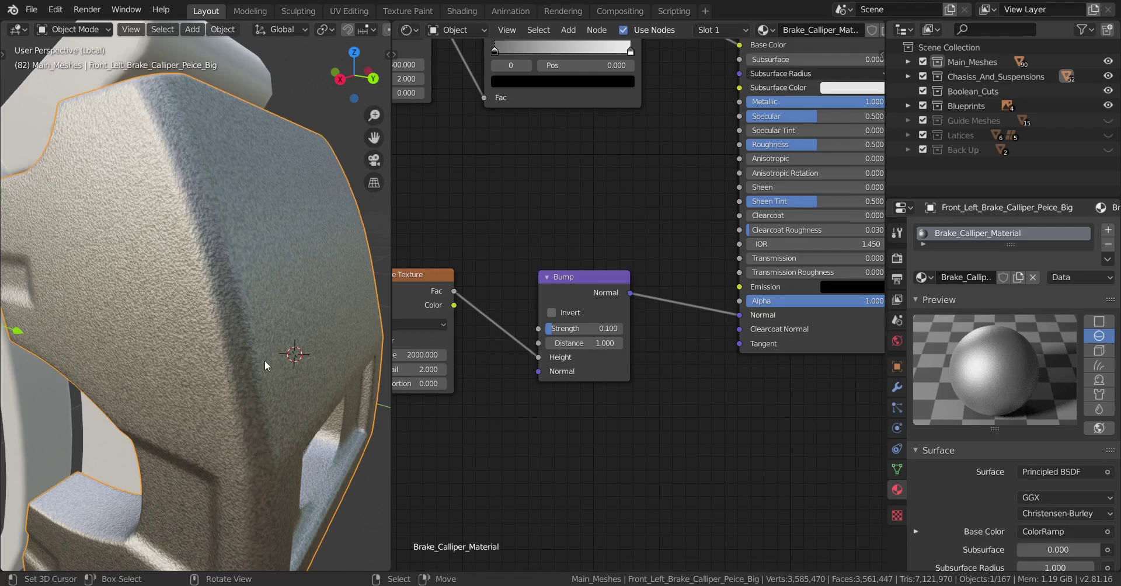
scroll(503, 348, up, 2)
double_click(592, 339)
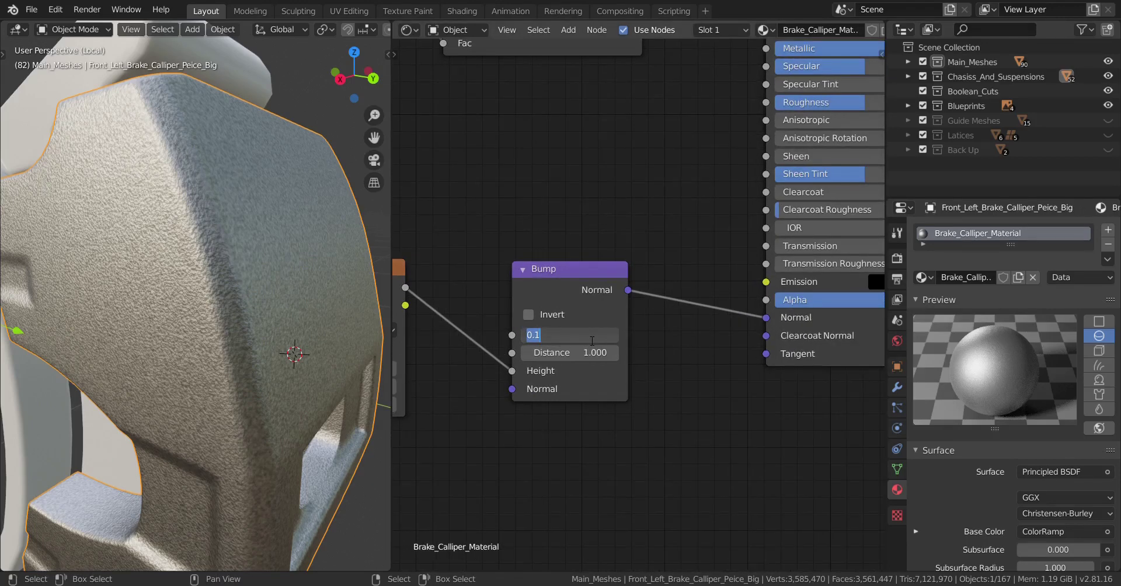
text(.15)
key(Return)
- Examine the deselected calliper's surface in Rendered shading, and return the viewport to Solid shading
middle_drag(54, 338, 146, 356)
scroll(233, 371, down, 4)
key(alt+a)
mouse_move(275, 377)
middle_down()
mouse_move(219, 344)
mouse_move(264, 391)
mouse_move(194, 352)
mouse_move(139, 355)
mouse_move(219, 386)
mouse_move(245, 379)
mouse_move(242, 400)
mouse_move(245, 389)
middle_up()
scroll(246, 380, up, 3)
scroll(241, 400, up, 2)
key(z)
click(247, 264)
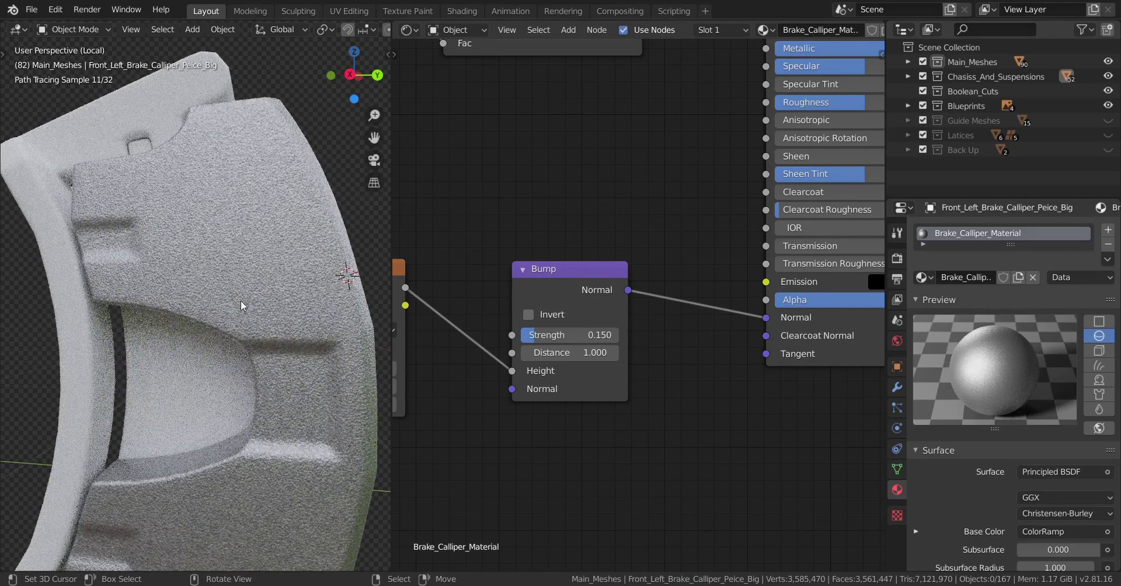
key(z)
middle_drag(266, 302, 272, 330)
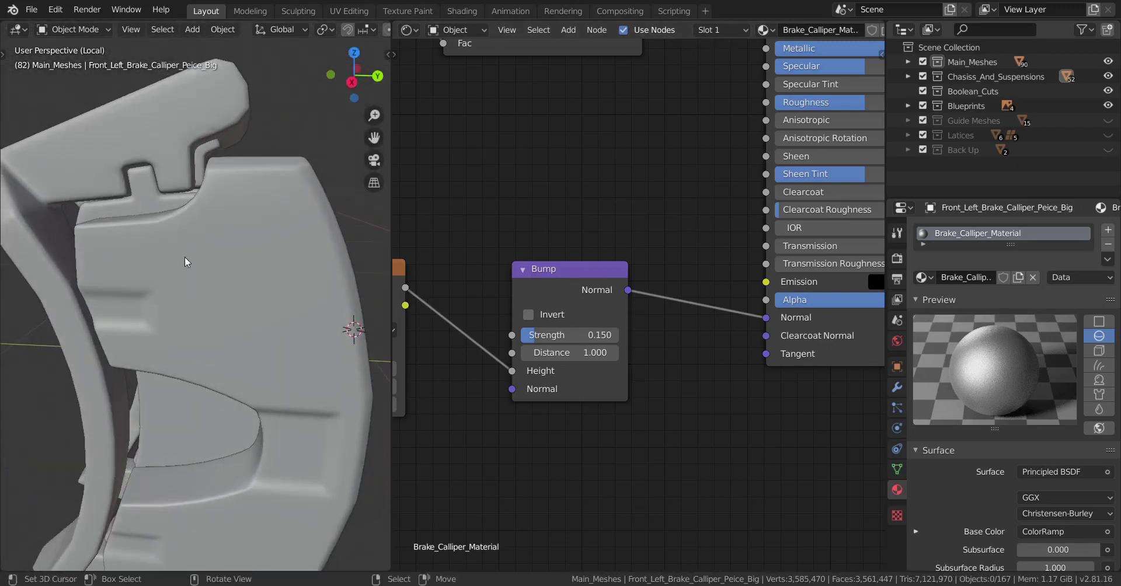
- Apply the rotation and scale of the small calliper piece
scroll(184, 257, down, 2)
click(310, 278)
key(ctrl+a)
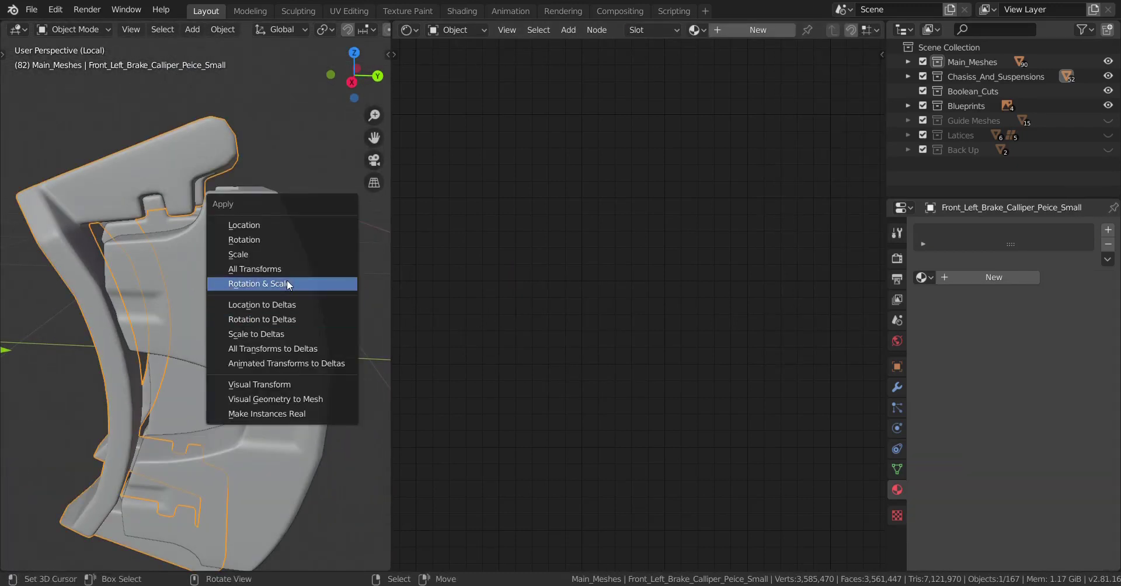
click(287, 284)
- Apply the rotation and scale of the brake calliper pads
scroll(186, 289, up, 2)
click(163, 441)
key(ctrl+a)
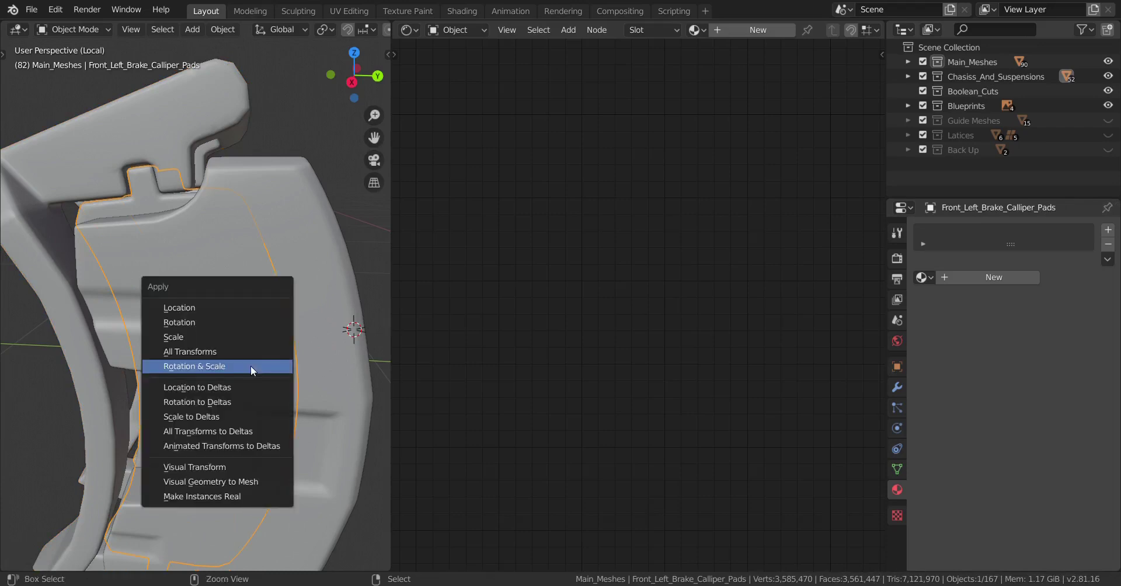
click(251, 366)
scroll(239, 365, down, 2)
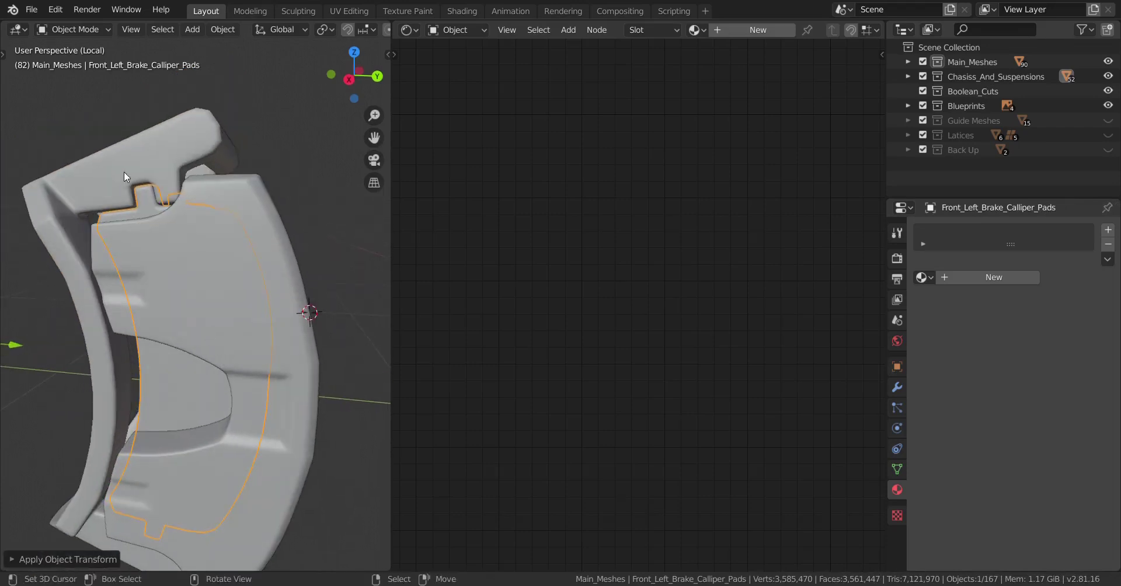
- Link the big calliper piece's Brake_Calliper_Material to the small calliper piece
click(124, 172)
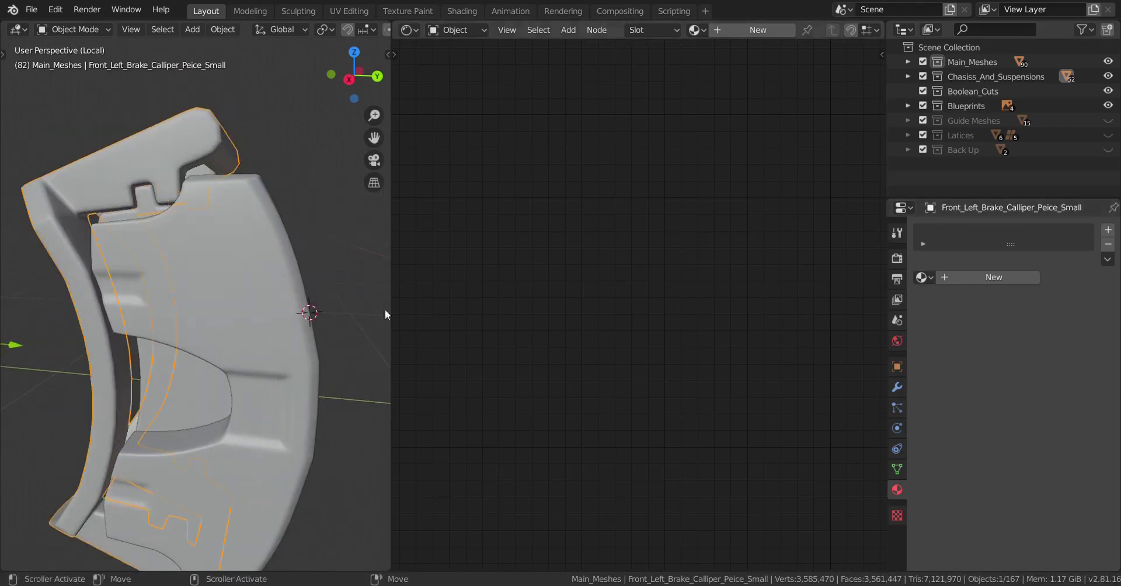
shift+right_click(234, 301)
key(ctrl+z)
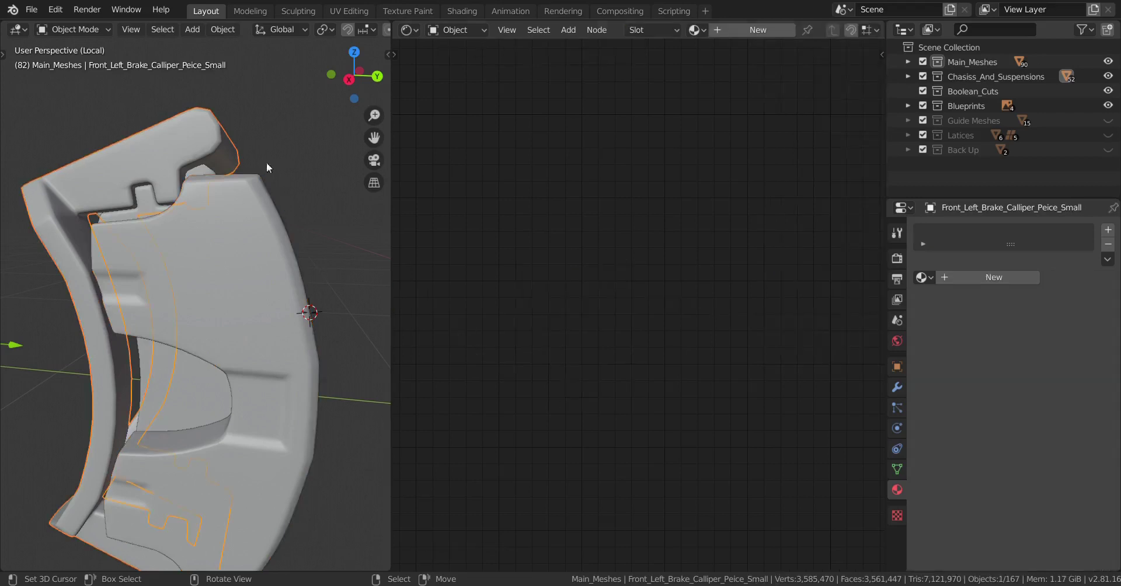
click(923, 277)
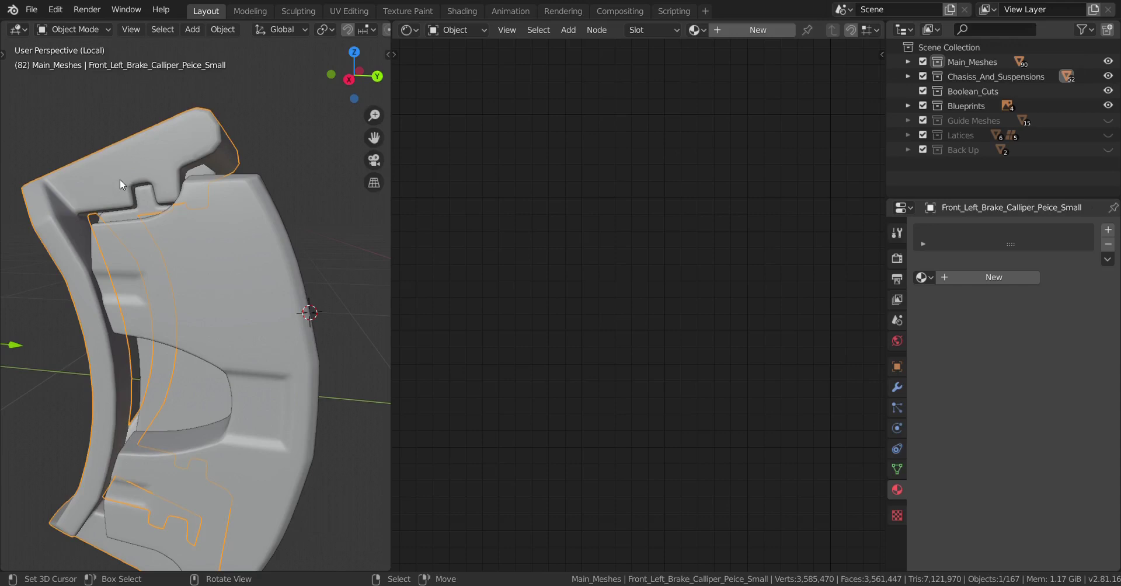
shift+click(255, 296)
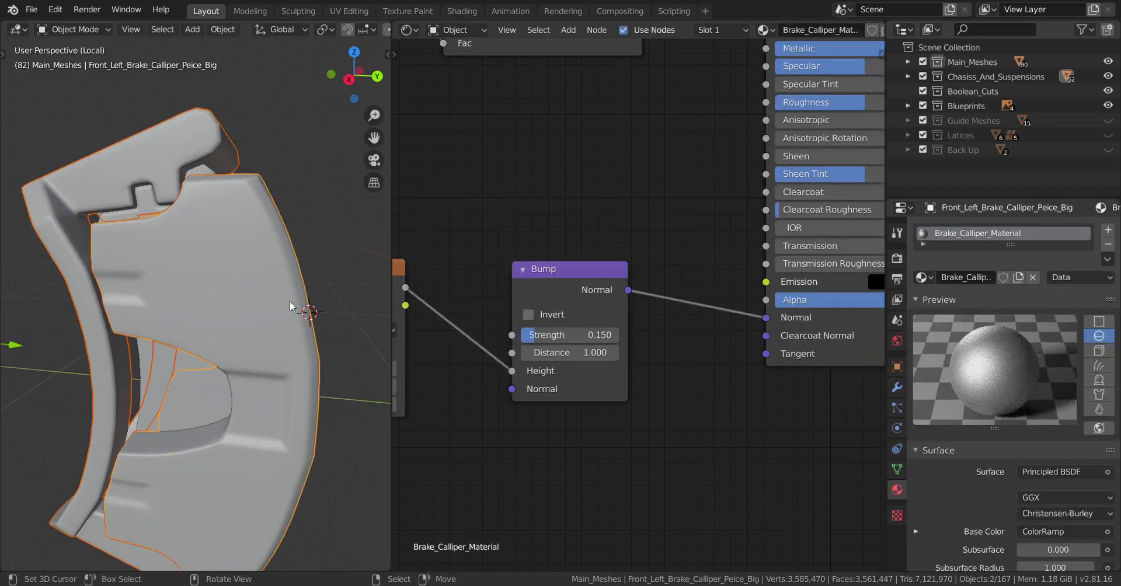
key(ctrl)
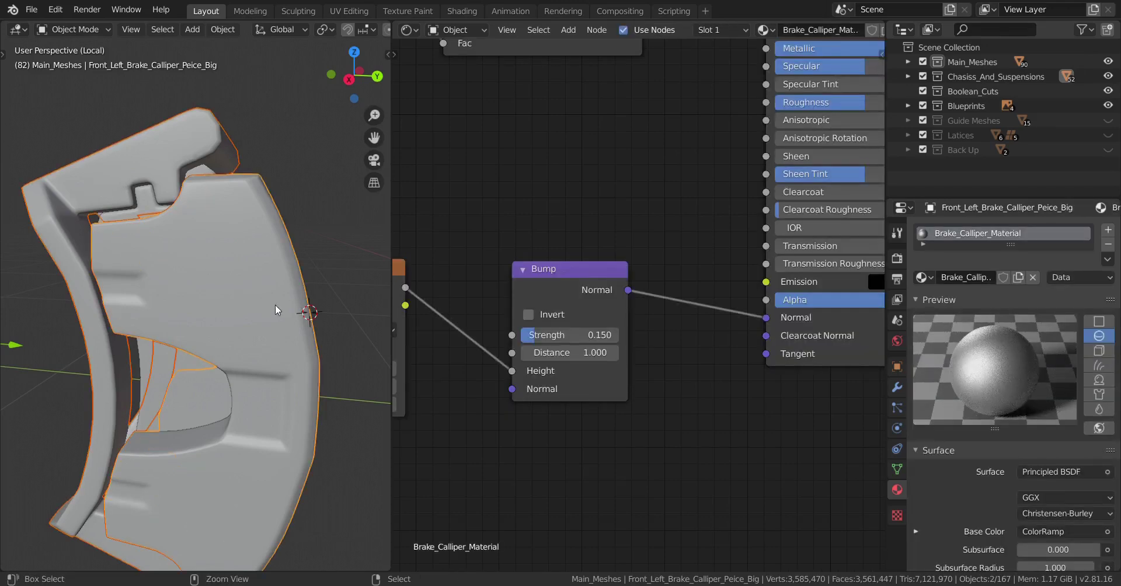
key(ctrl+l)
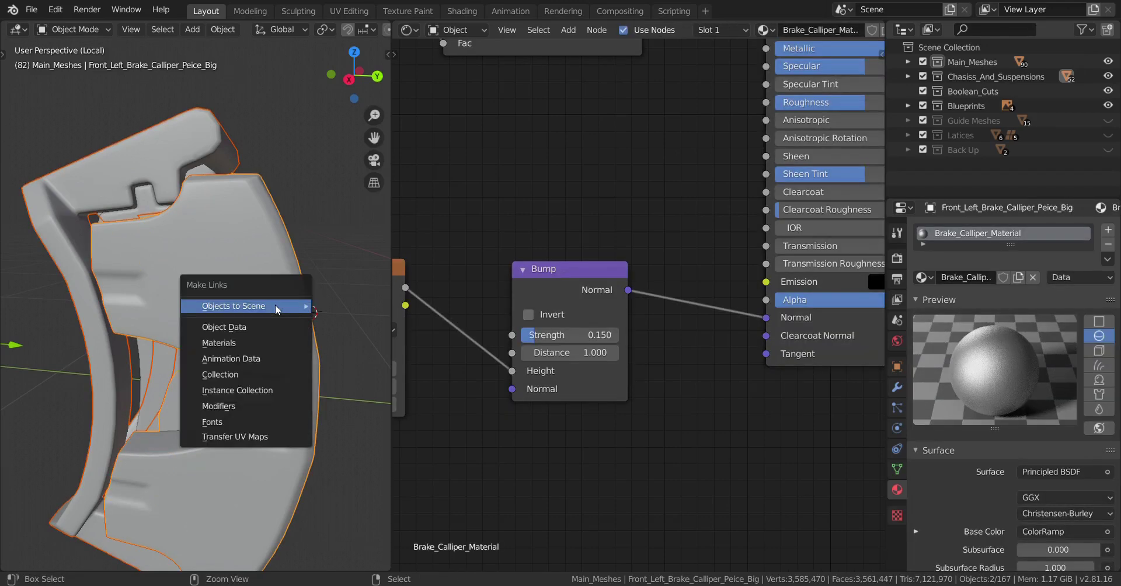
click(229, 344)
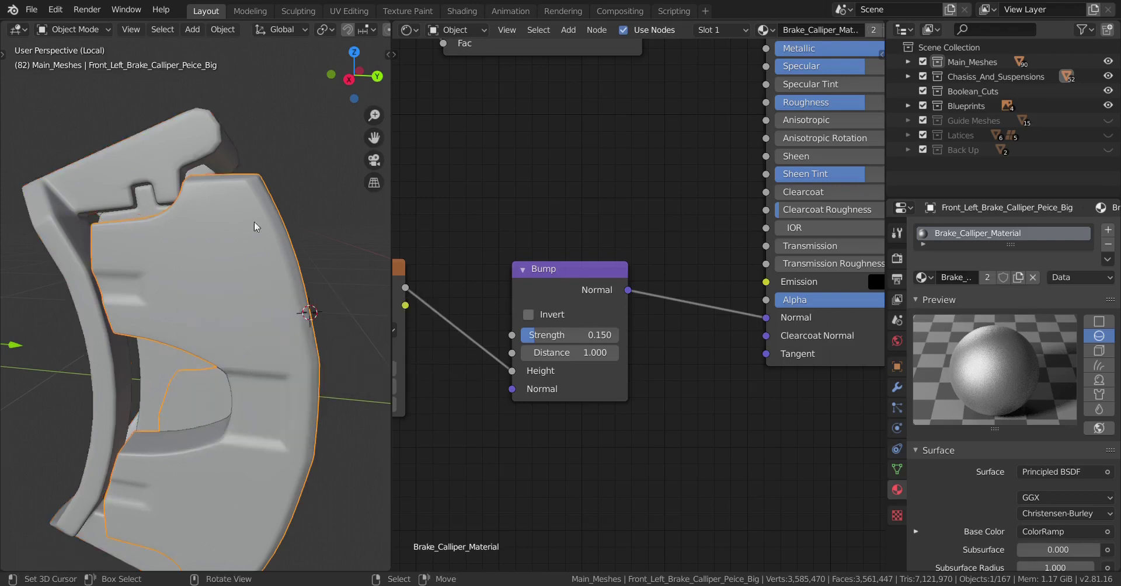
- Deselect the small calliper piece and examine the bumpy metal surface of both calliper pieces in Rendered shading
right_click(148, 167)
middle_drag(227, 309, 258, 447)
scroll(187, 344, up, 4)
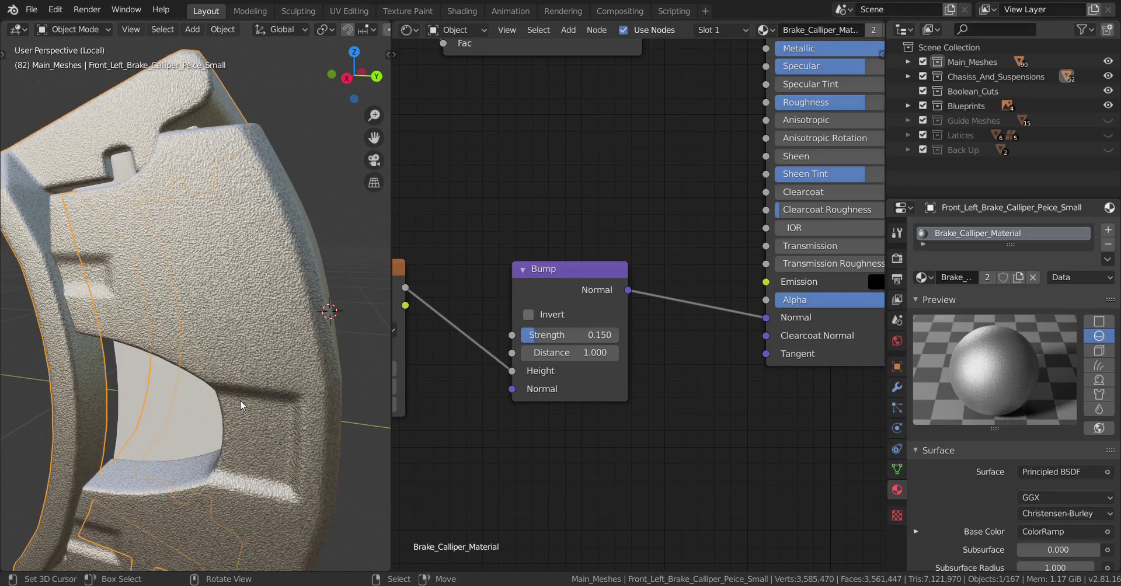
key(alt+a)
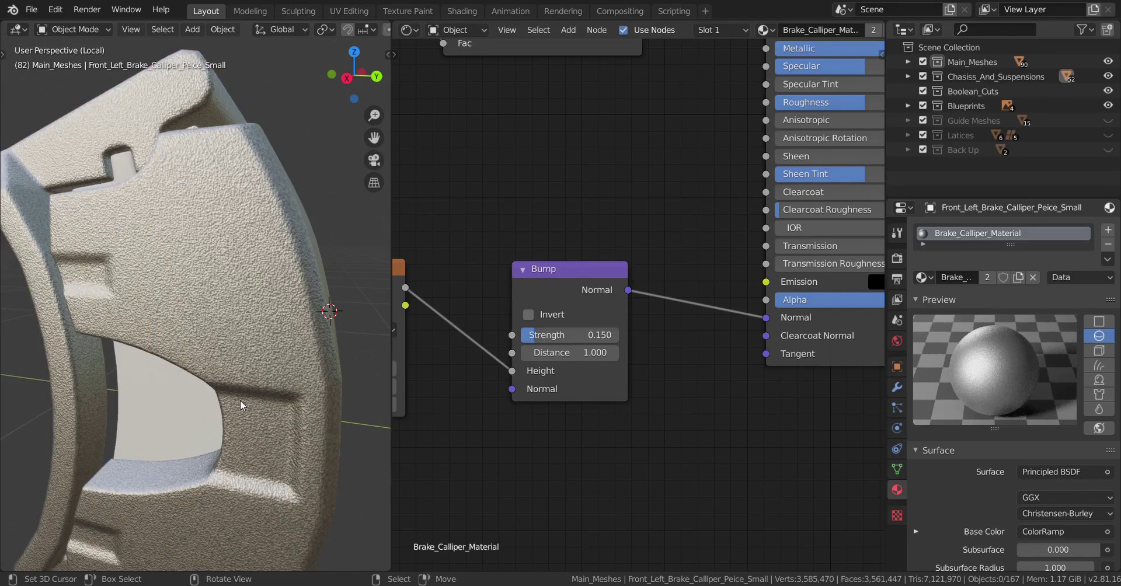
middle_drag(240, 401, 217, 405)
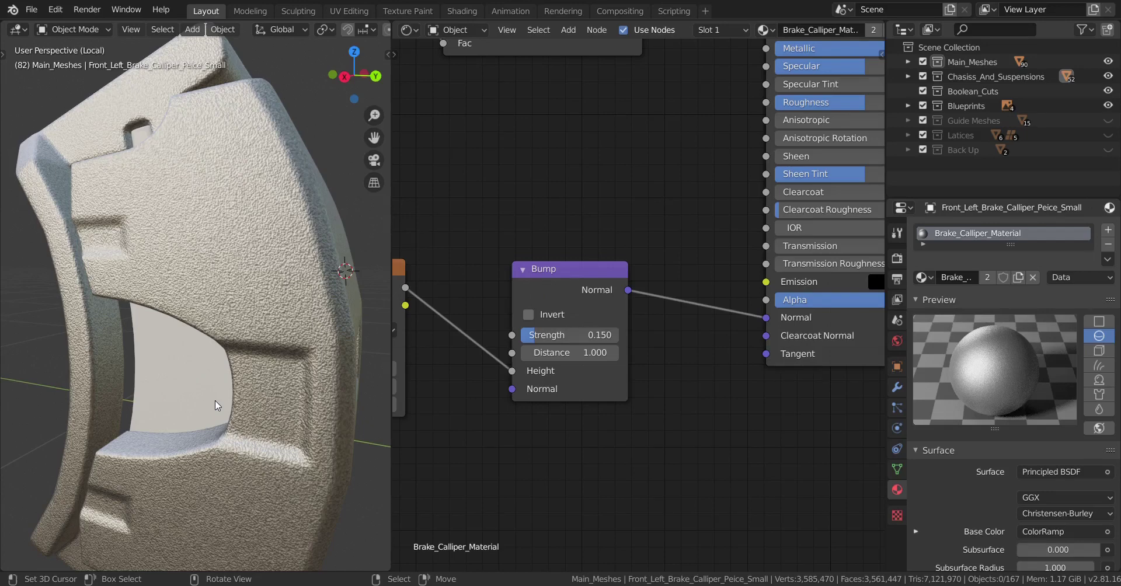
middle_drag(218, 388, 212, 400)
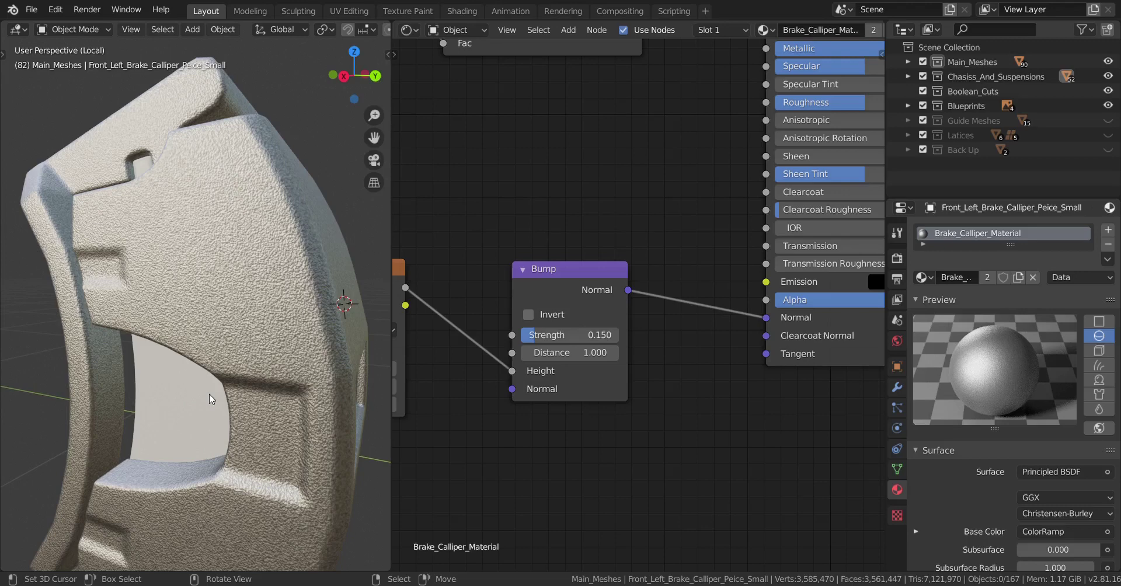
mouse_move(212, 400)
middle_down()
mouse_move(138, 404)
mouse_move(163, 414)
mouse_move(210, 401)
mouse_move(192, 396)
middle_up()
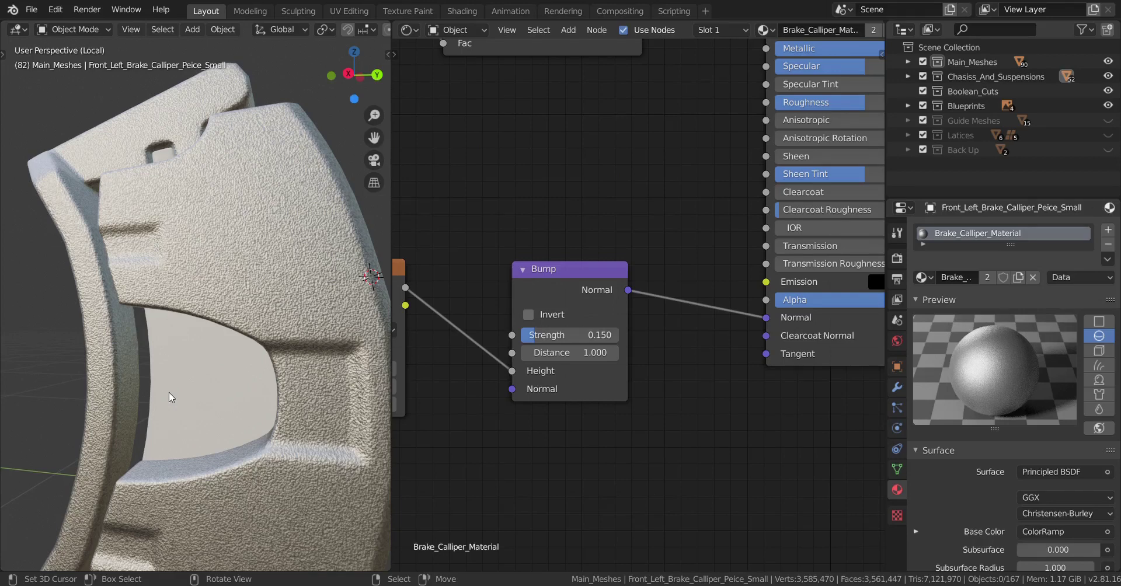
- Create a new material named Brake_Pads_Material on the brake calliper pads
click(185, 395)
middle_drag(185, 395, 203, 362)
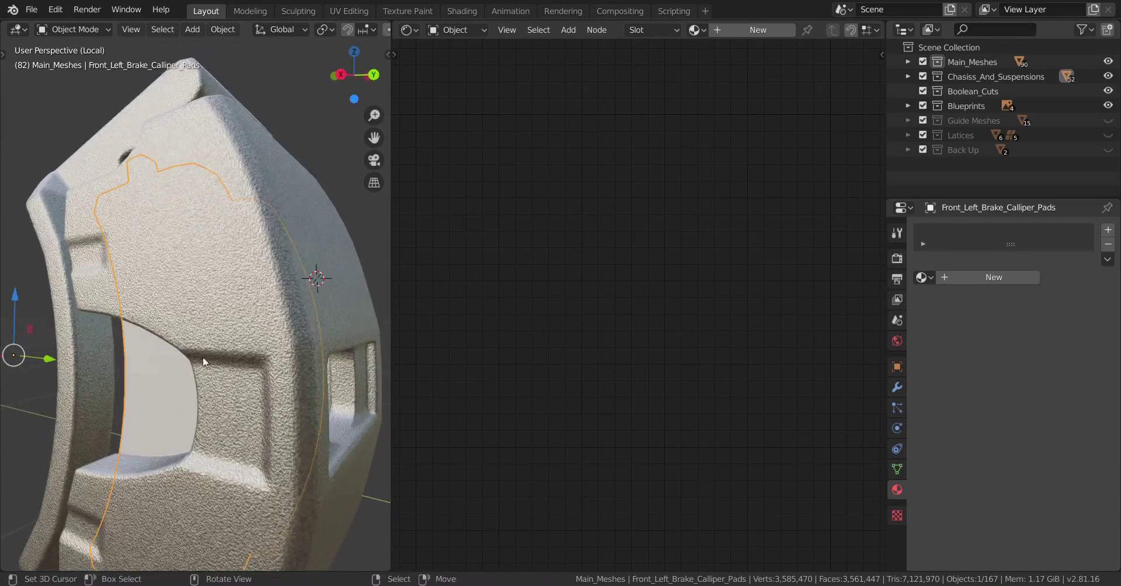
click(1006, 278)
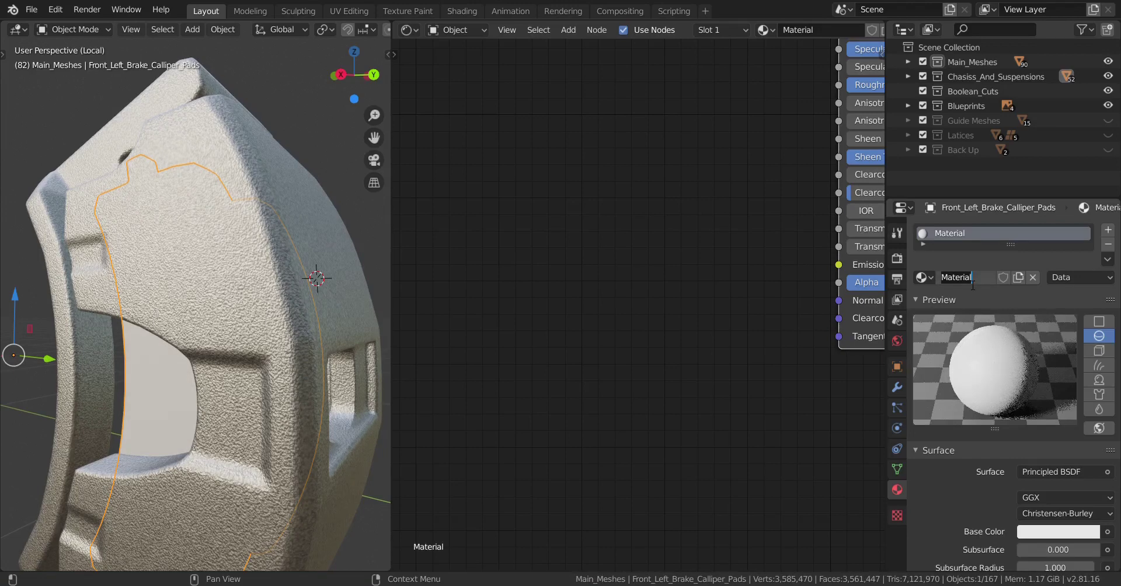
double_click(972, 278)
text(Brake)
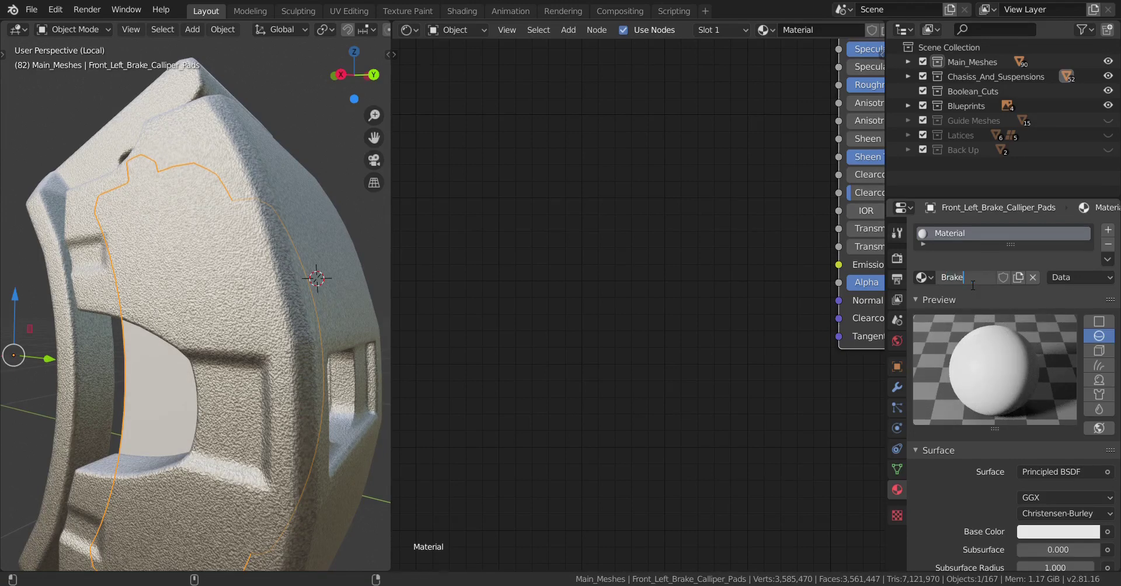
text(_Pads_Material)
key(Return)
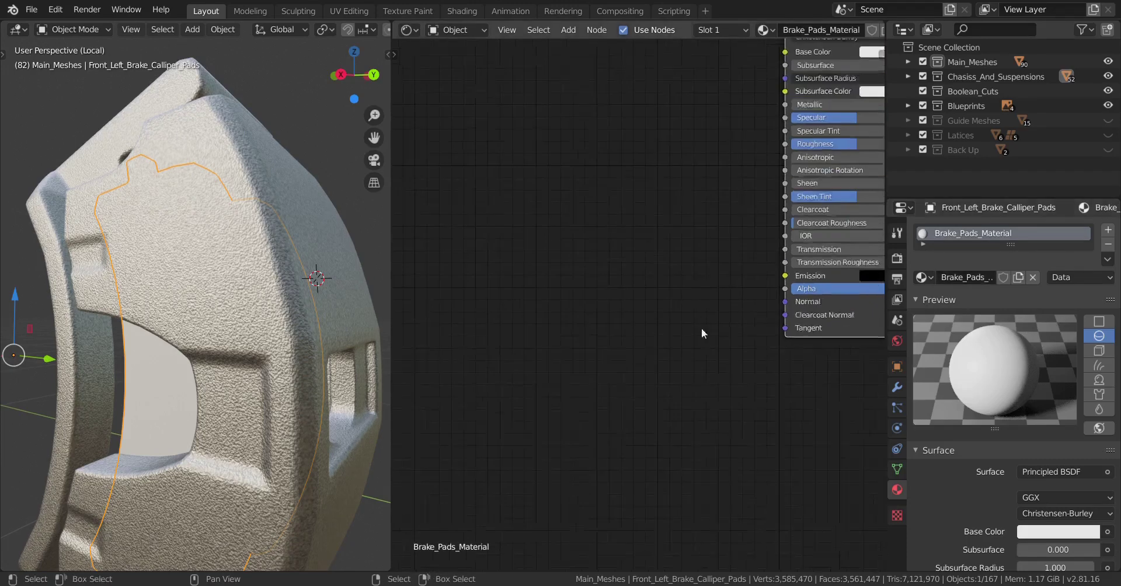
- Move the Material Output node farther away from the Principled BSDF in Brake_Pads_Material
key(Home)
scroll(763, 319, up, 2)
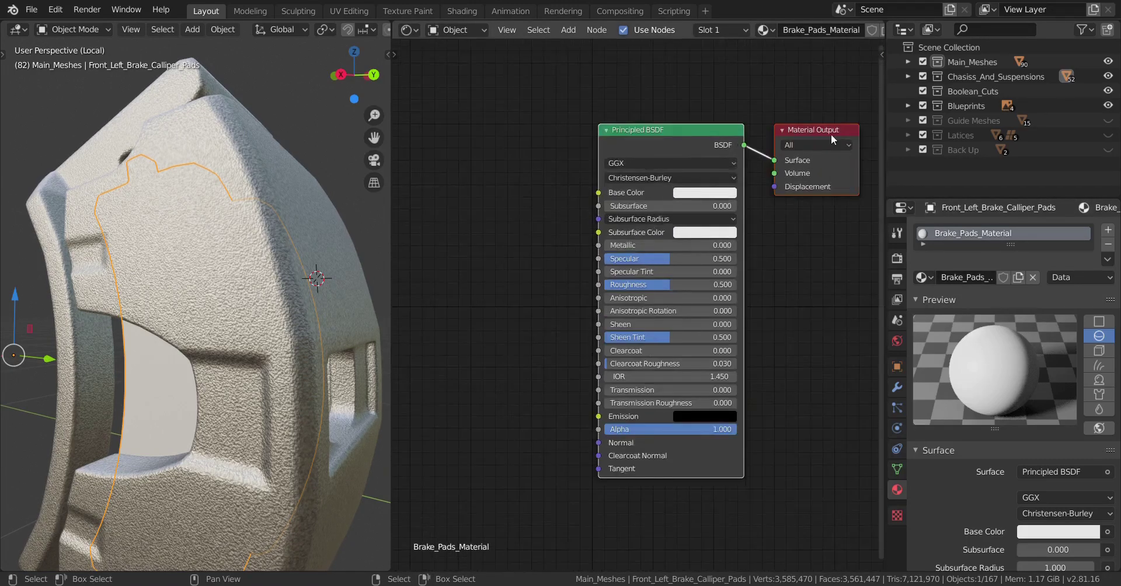
drag(814, 127, 877, 117)
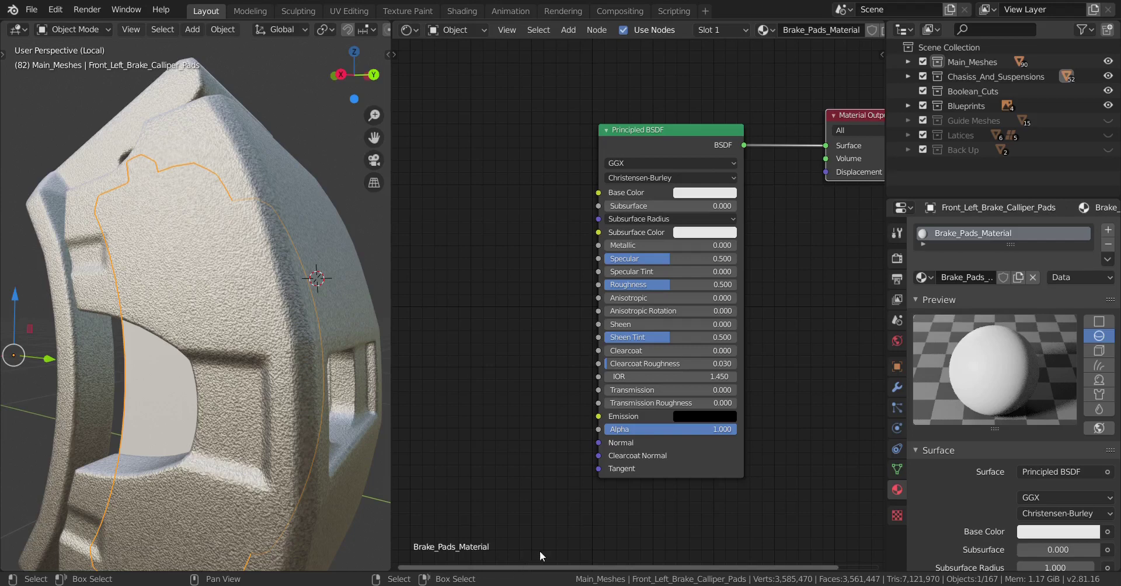
scroll(613, 292, down, 4)
middle_drag(564, 286, 667, 299)
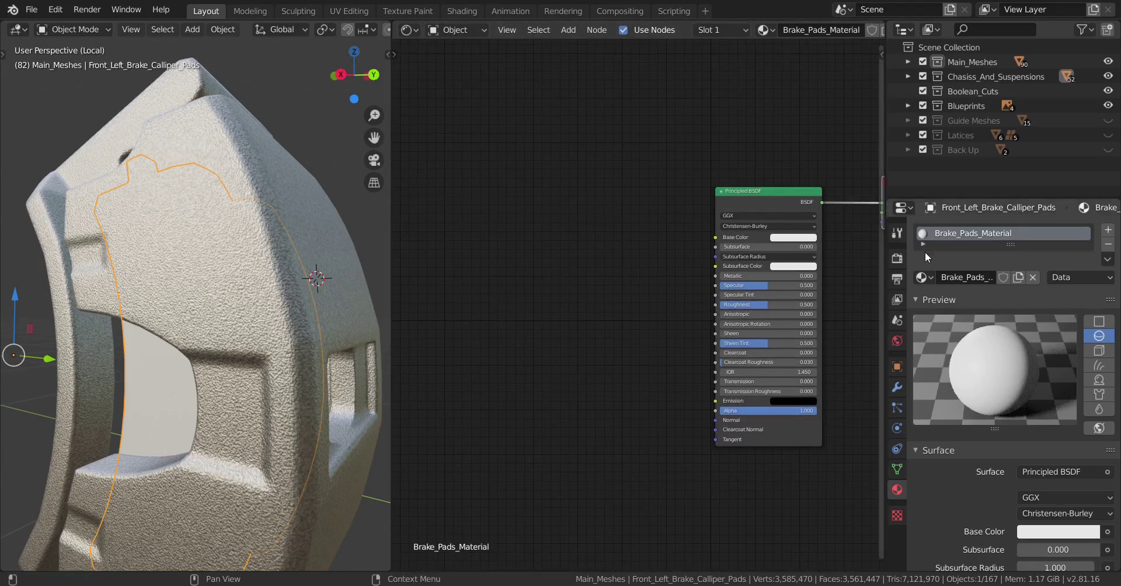
- Add a second material slot to the brake pads and assign Brake_Calliper_Material to it
click(924, 277)
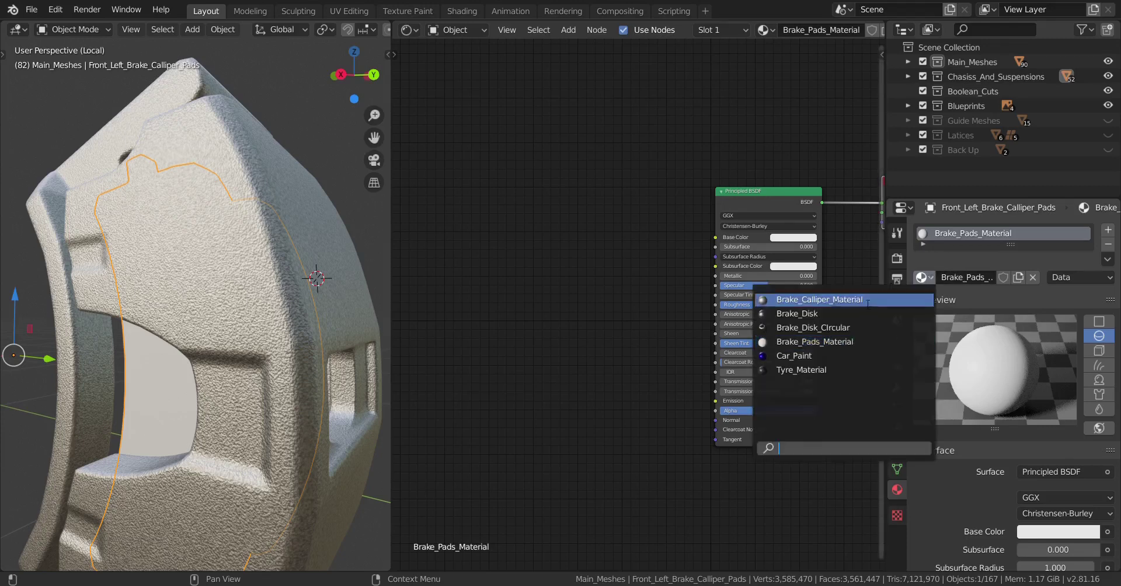
click(1108, 229)
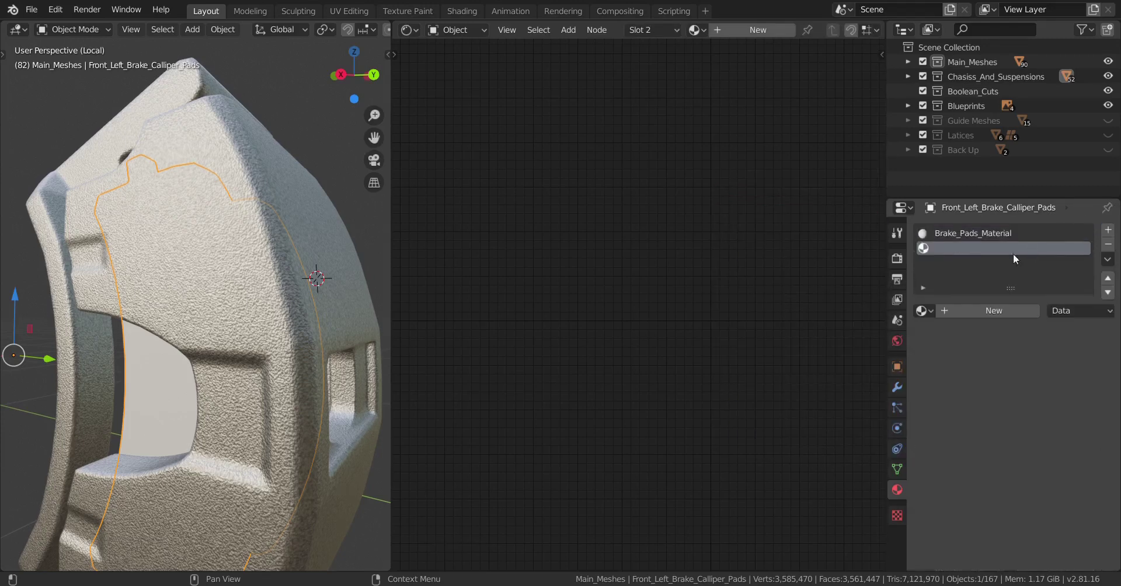
click(923, 311)
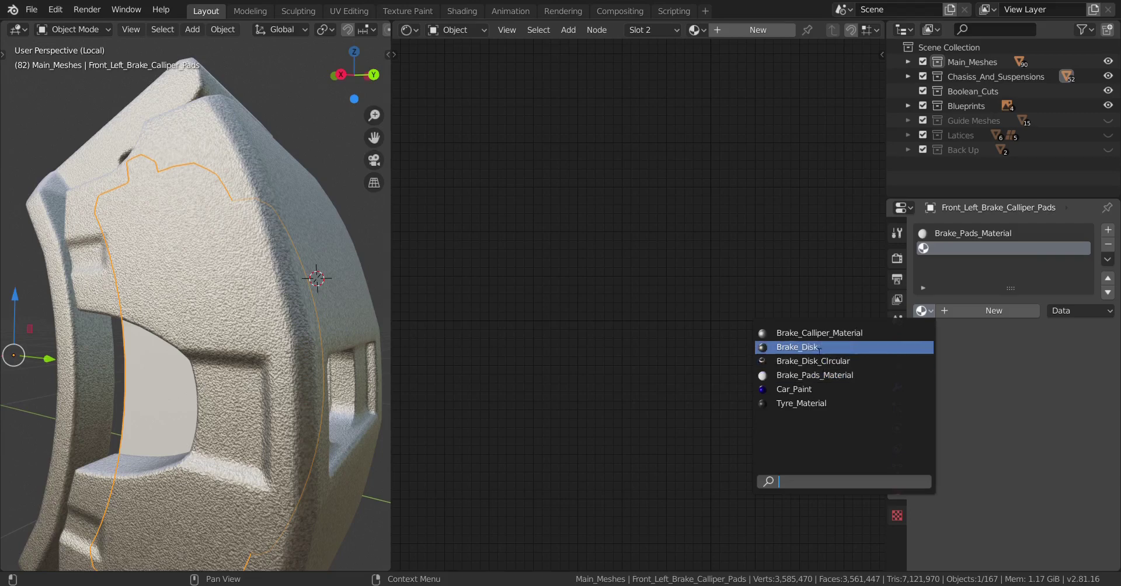
click(835, 333)
scroll(659, 299, down, 5)
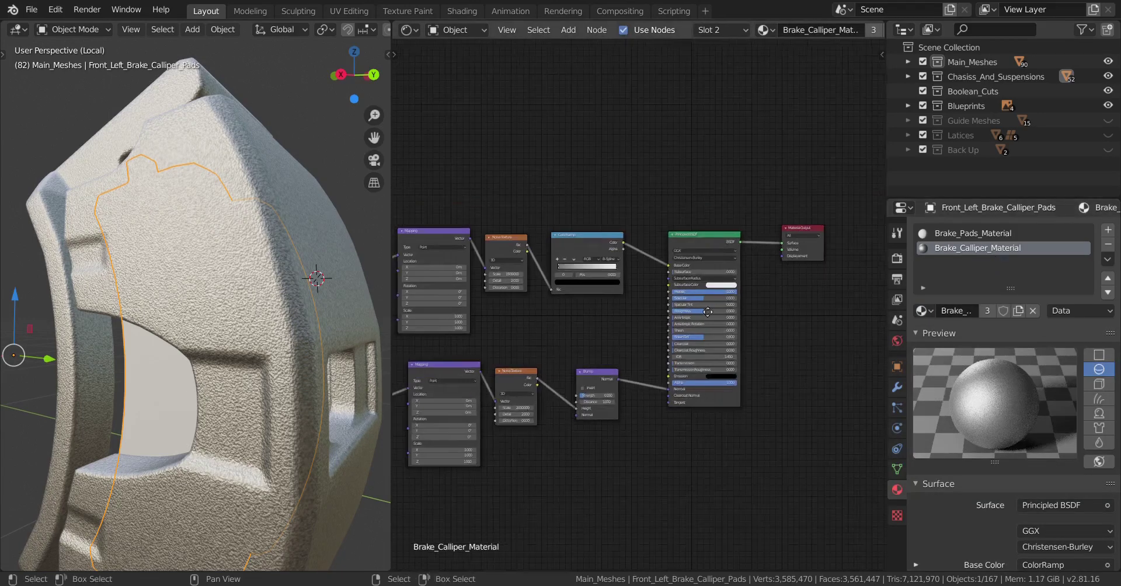
- Copy the Brake_Calliper_Material color and bump node chains into Brake_Pads_Material, and remove the pads' Brake_Calliper_Material slot
middle_drag(566, 289, 653, 288)
scroll(652, 288, down, 4)
drag(453, 214, 722, 451)
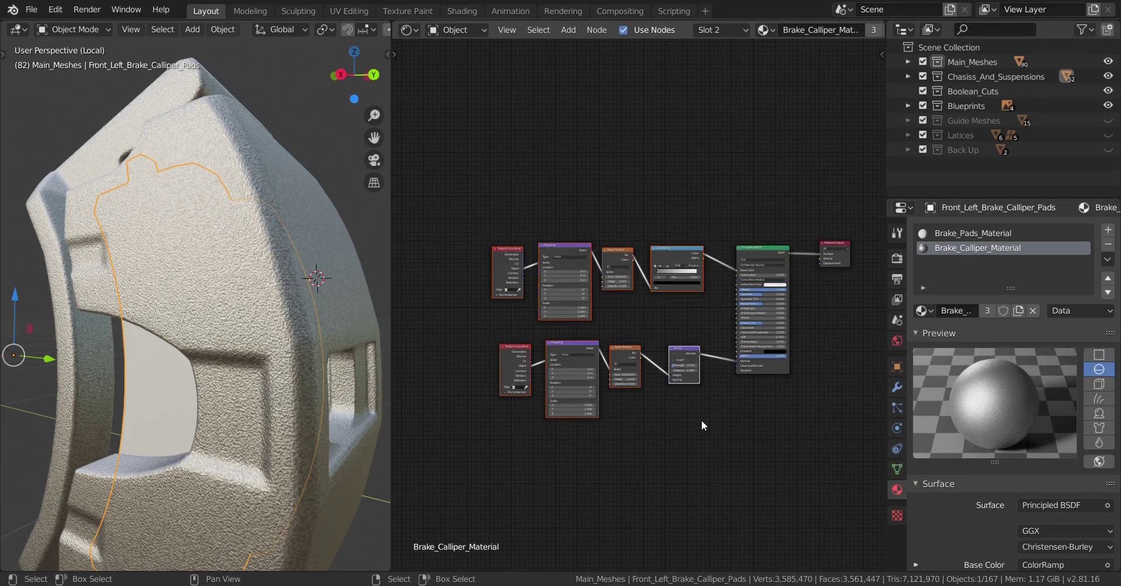
click(1002, 233)
key(ctrl+v)
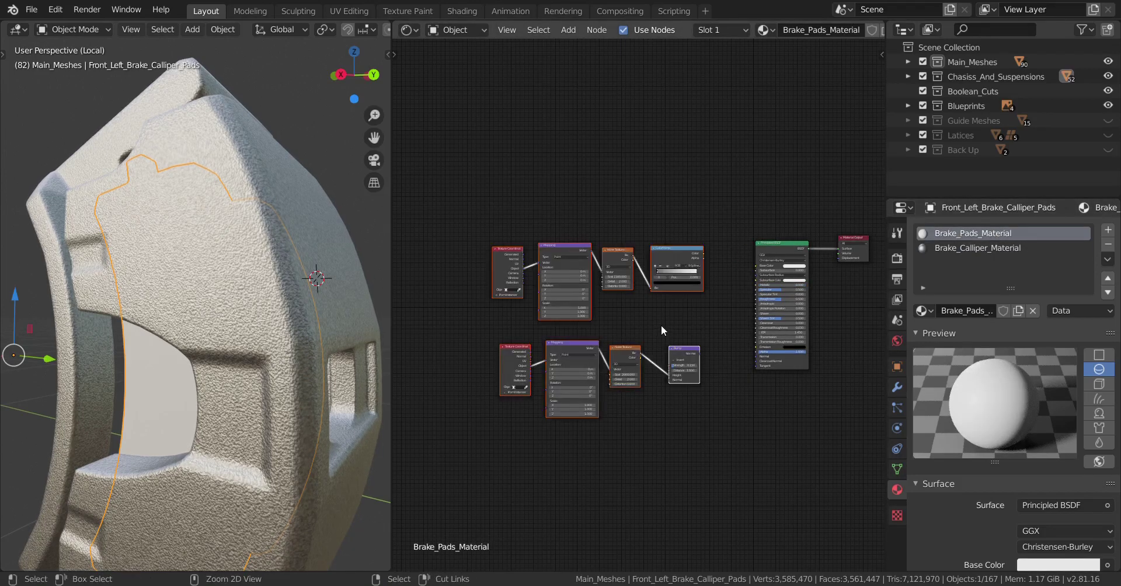
scroll(662, 326, up, 2)
key(g)
click(658, 340)
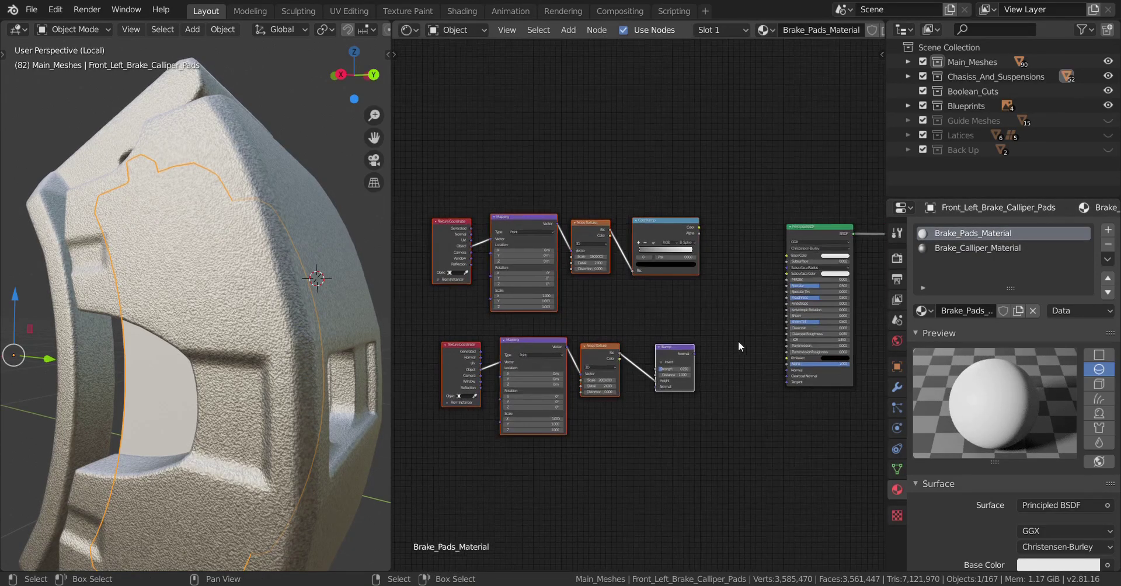
click(1051, 249)
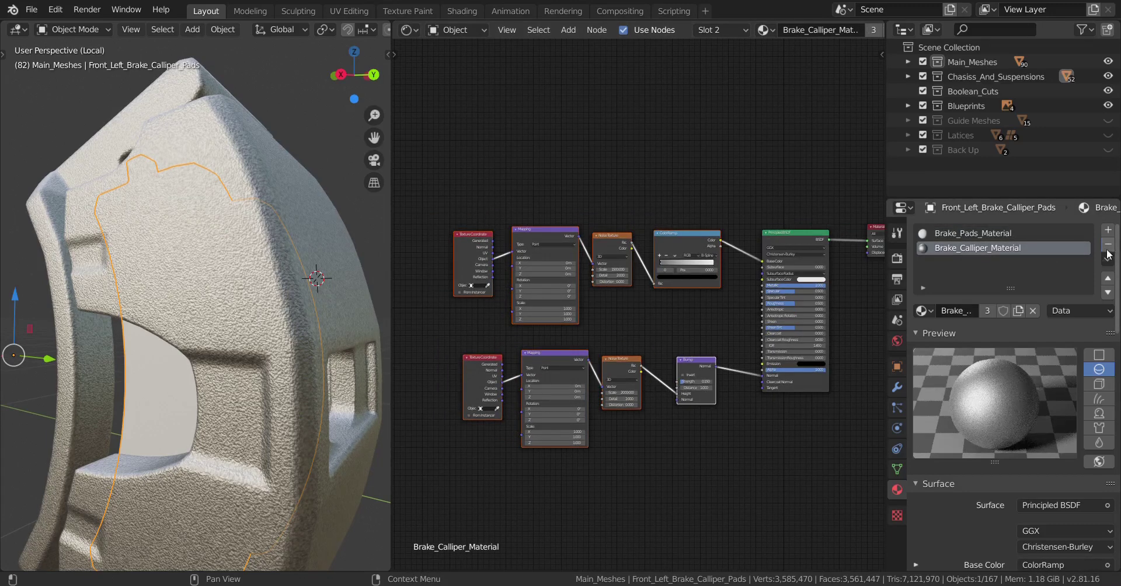
click(1108, 244)
- Link the ColorRamp's Color output to the Principled BSDF's Base Color in Brake_Pads_Material
middle_drag(613, 344, 685, 337)
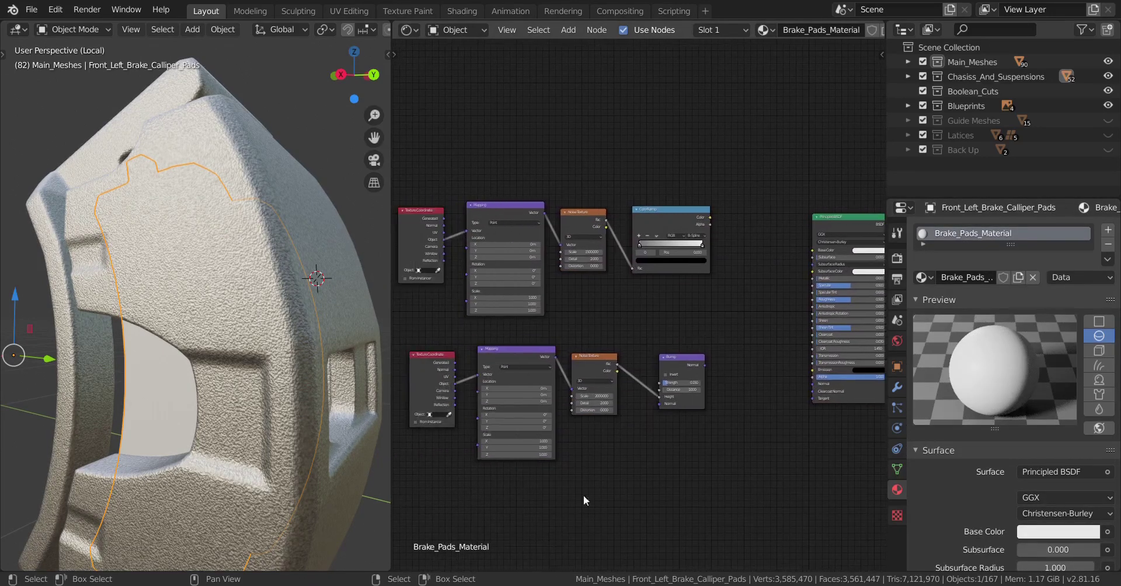
middle_drag(568, 463, 603, 473)
scroll(580, 458, up, 1)
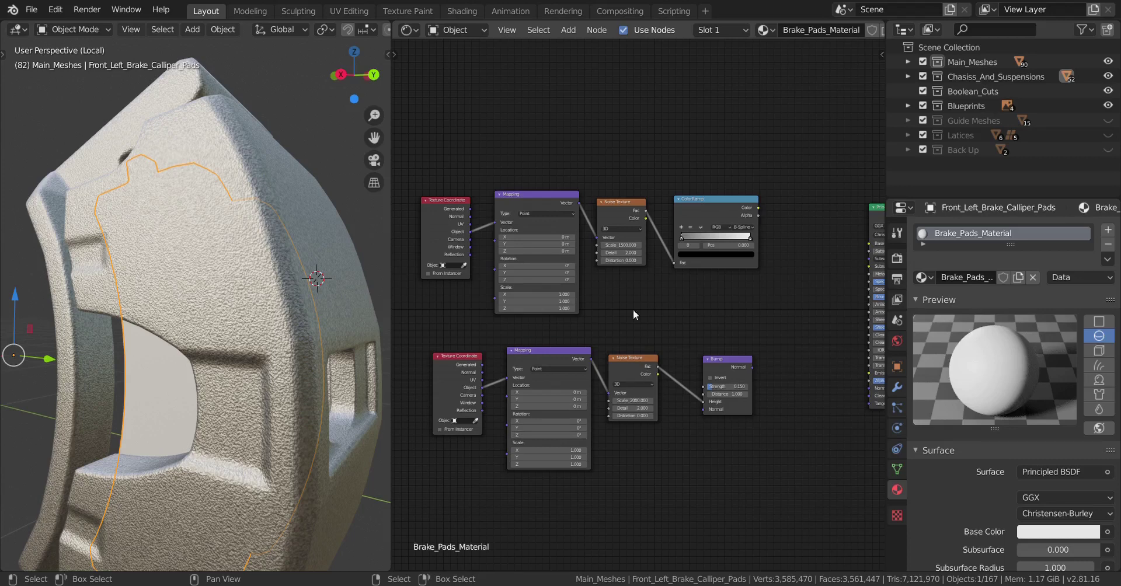
middle_drag(633, 313, 518, 327)
scroll(608, 295, up, 3)
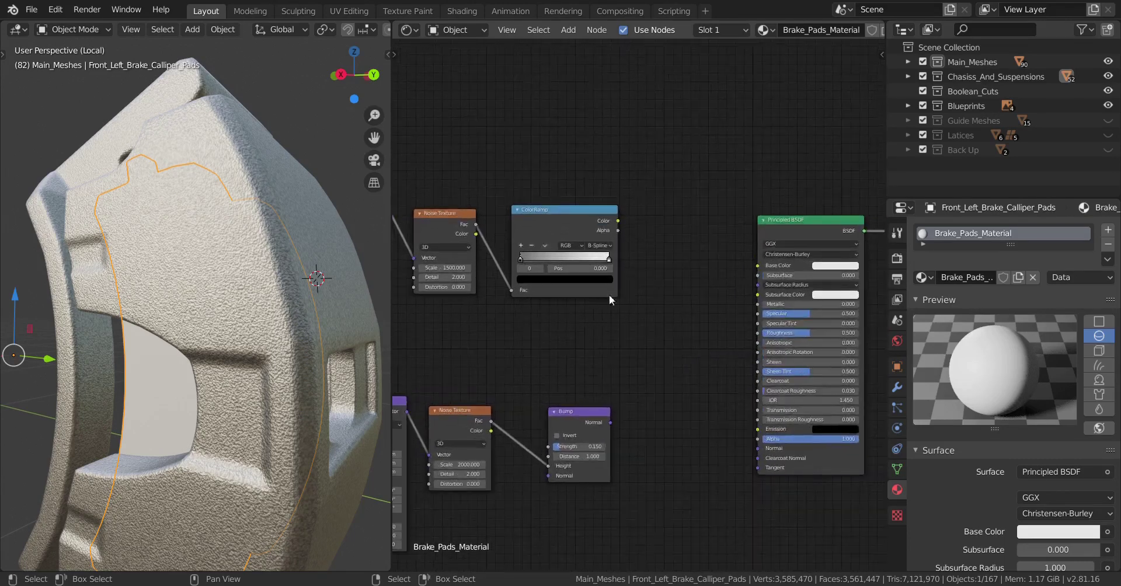
drag(618, 221, 757, 265)
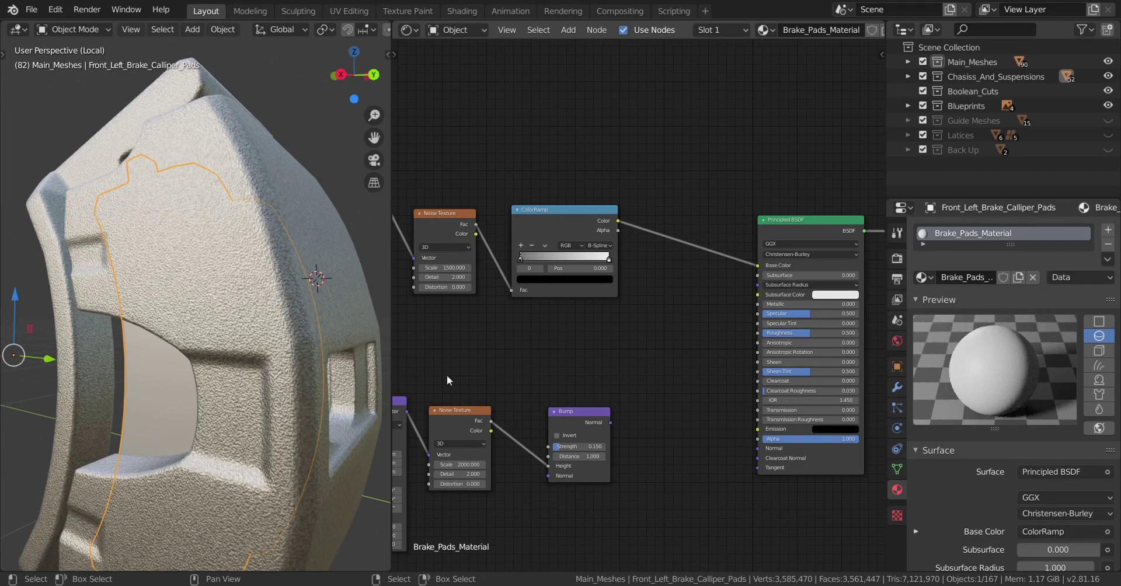
- Hide the big calliper piece and set the pads' ColorRamp black stop to a dark grey with value 0.150
scroll(230, 391, up, 1)
click(257, 330)
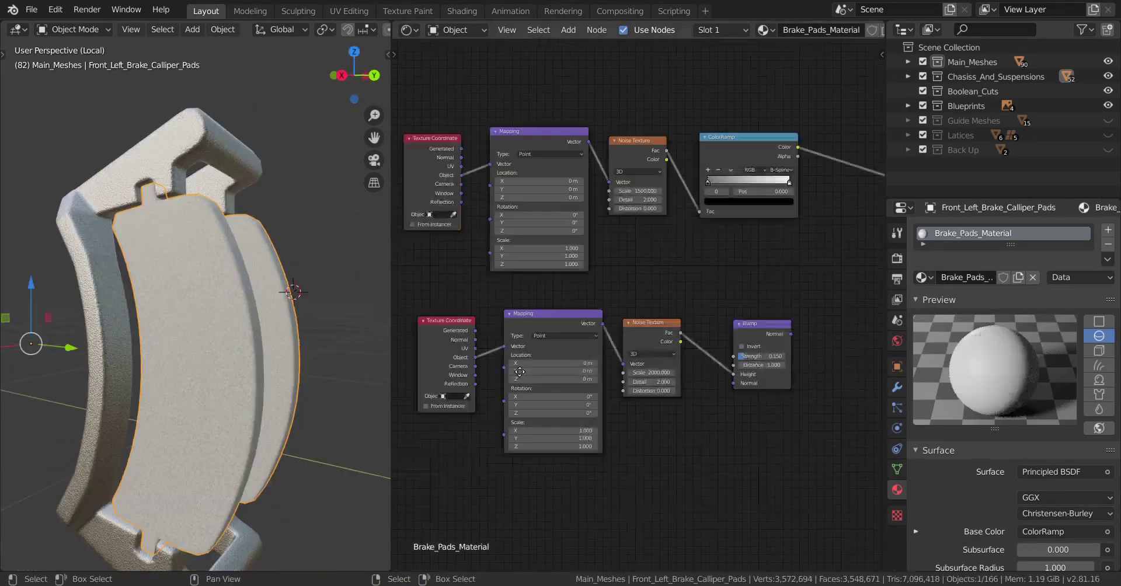
middle_drag(727, 317, 614, 331)
scroll(614, 331, up, 3)
middle_drag(646, 227, 671, 339)
scroll(672, 339, up, 5)
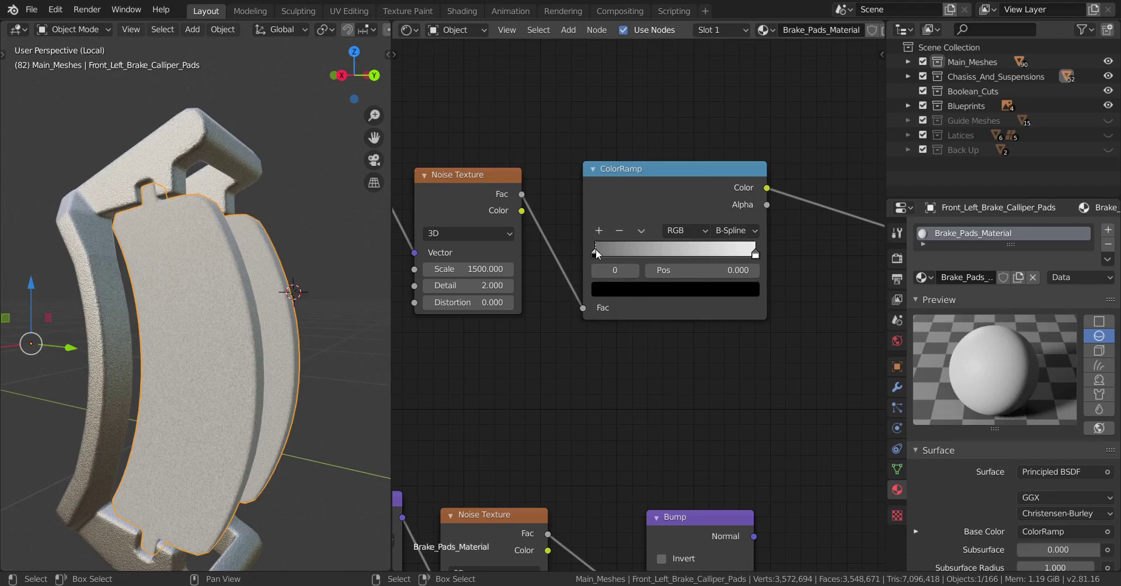
click(629, 287)
scroll(661, 156, up, 4)
scroll(661, 156, down, 2)
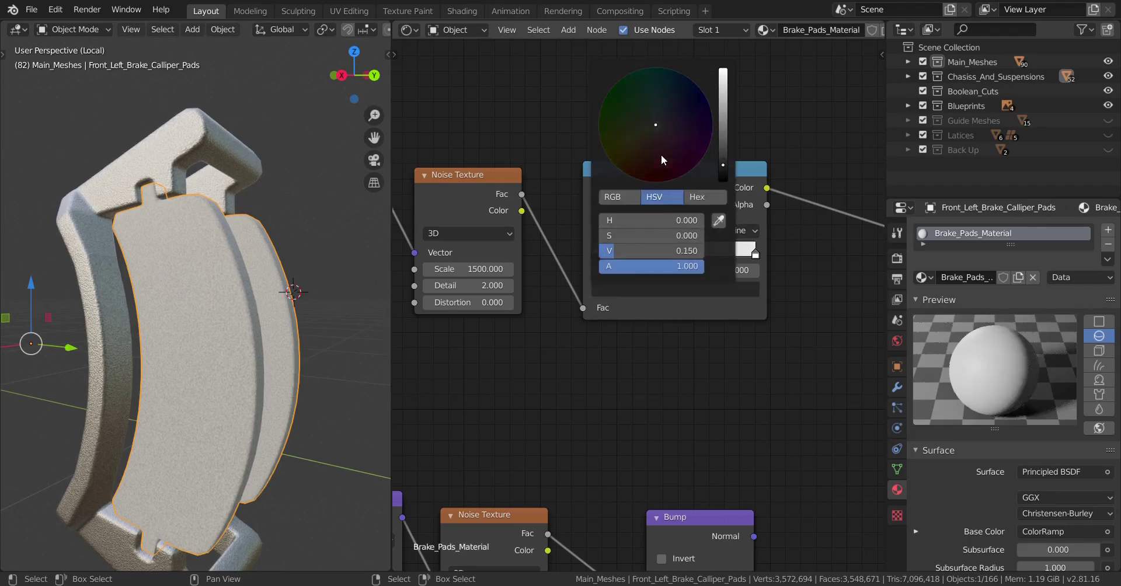
- Darken the white stop at position 1.000 of the pads' ColorRamp to a mid grey below value 0.600
click(756, 253)
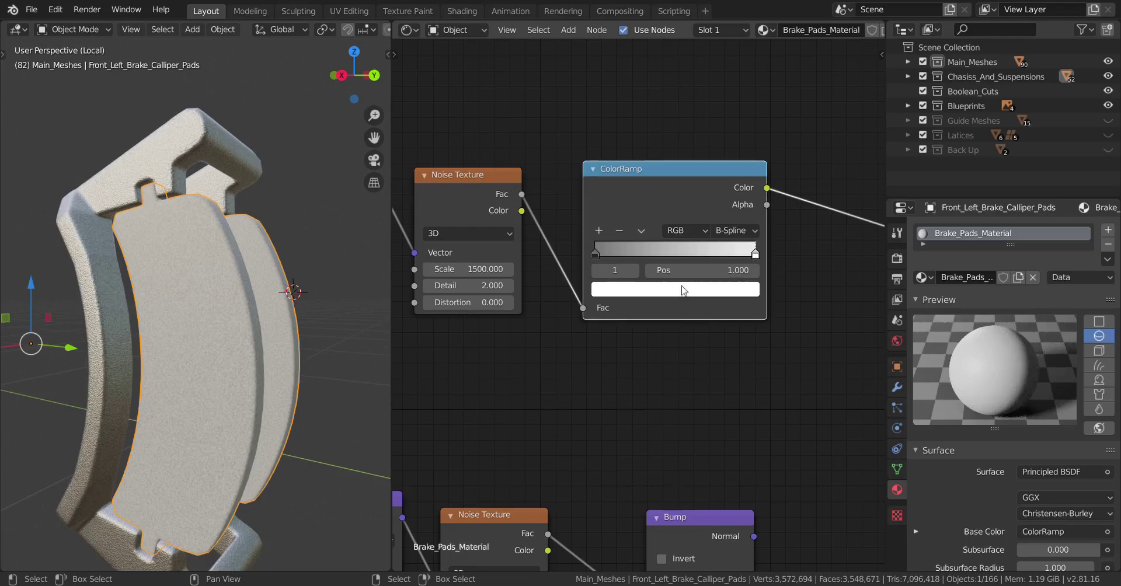
click(666, 289)
scroll(664, 149, down, 8)
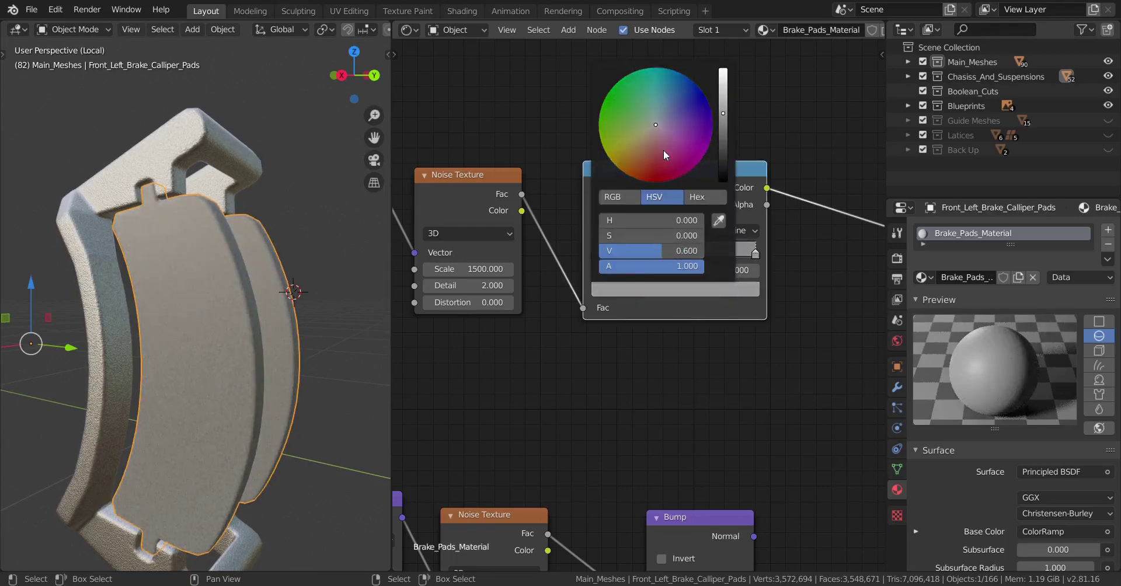
scroll(664, 150, down, 2)
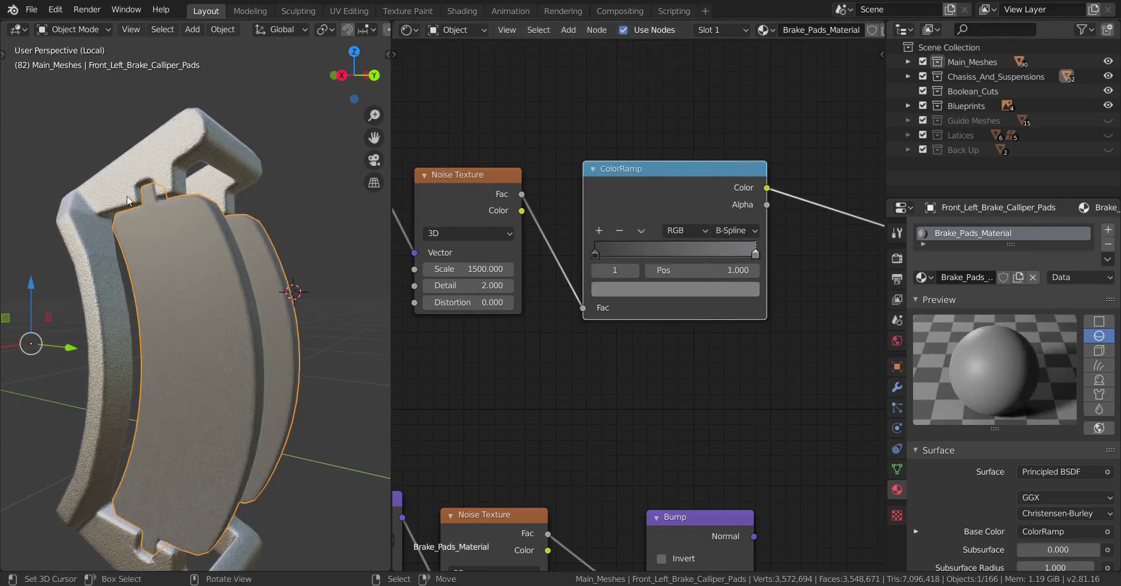
- Hide the small calliper piece so that only the selected brake pads are displayed
right_click(127, 198)
key(h)
scroll(174, 295, up, 1)
click(174, 295)
scroll(174, 295, up, 2)
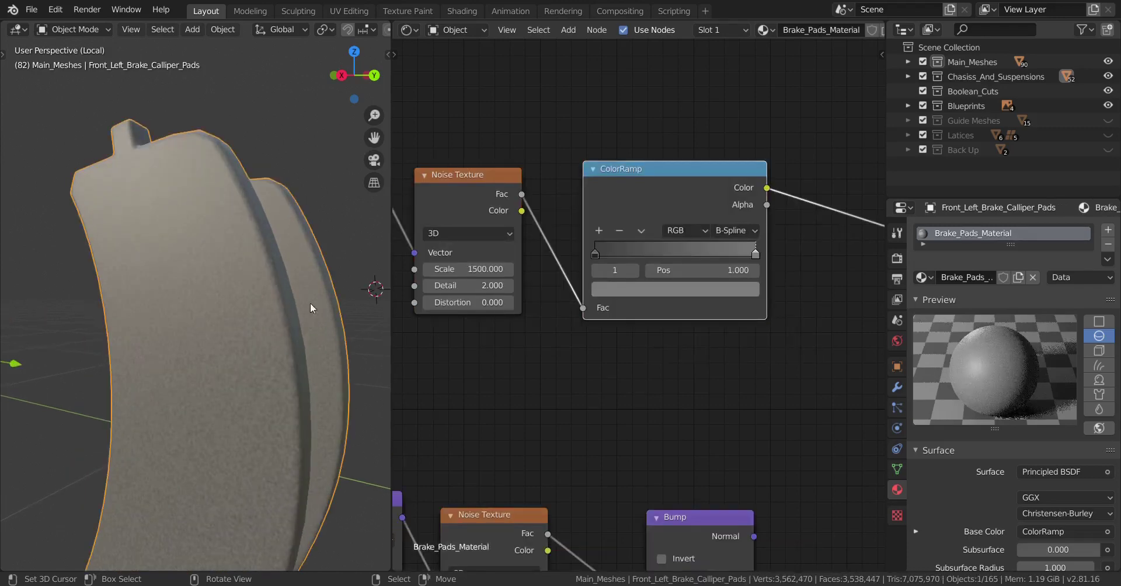
- Darken the ColorRamp stop at position 1.000 further, to a grey slightly below value 0.400
click(704, 289)
scroll(659, 141, down, 2)
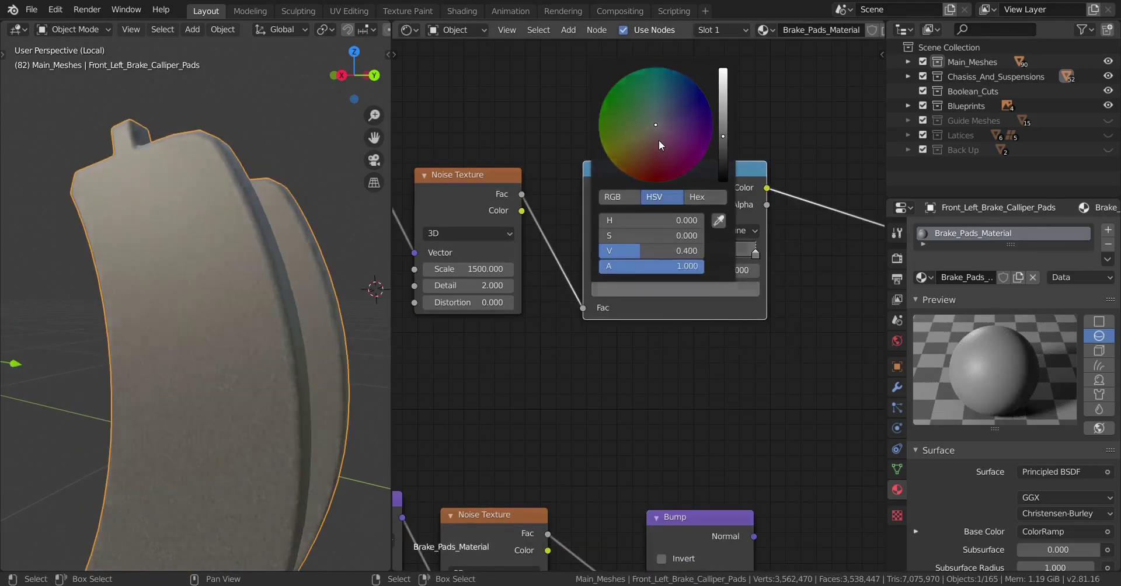
scroll(659, 141, down, 1)
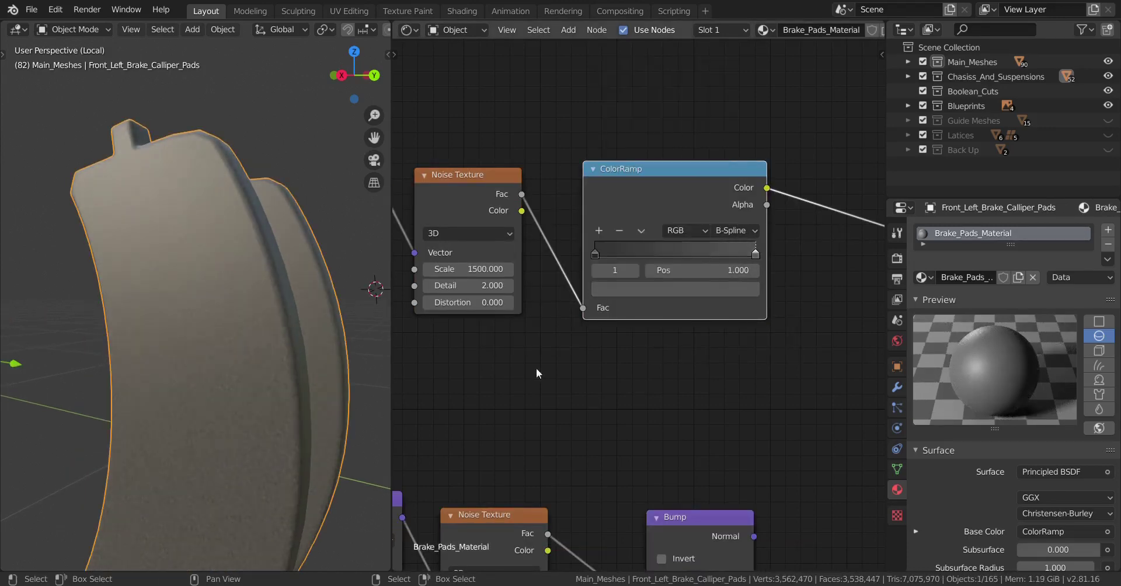
scroll(640, 300, up, 5)
middle_drag(616, 328, 580, 391)
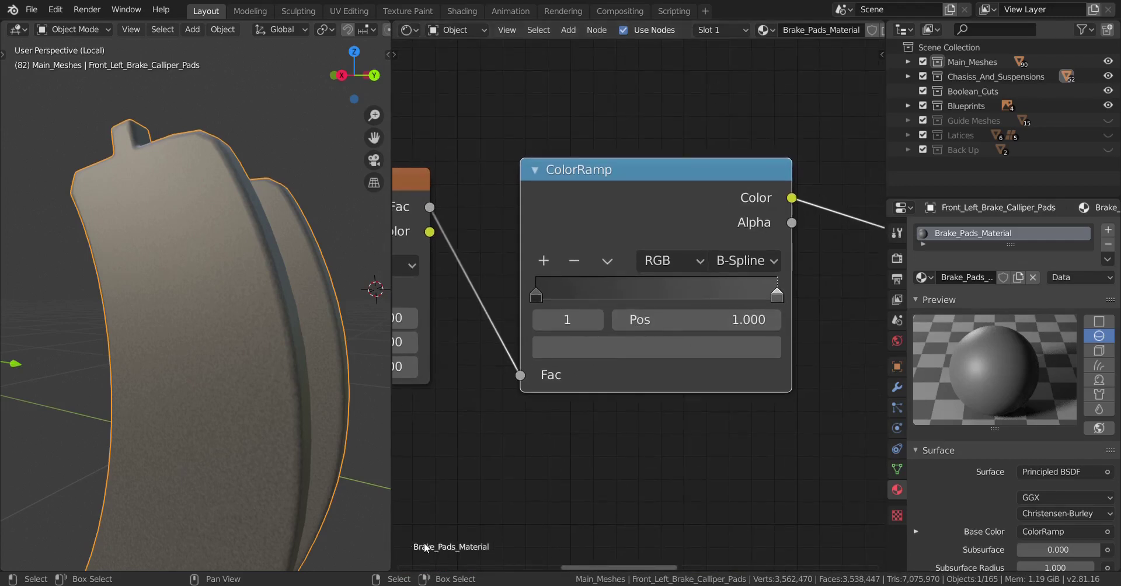
scroll(644, 319, up, 1)
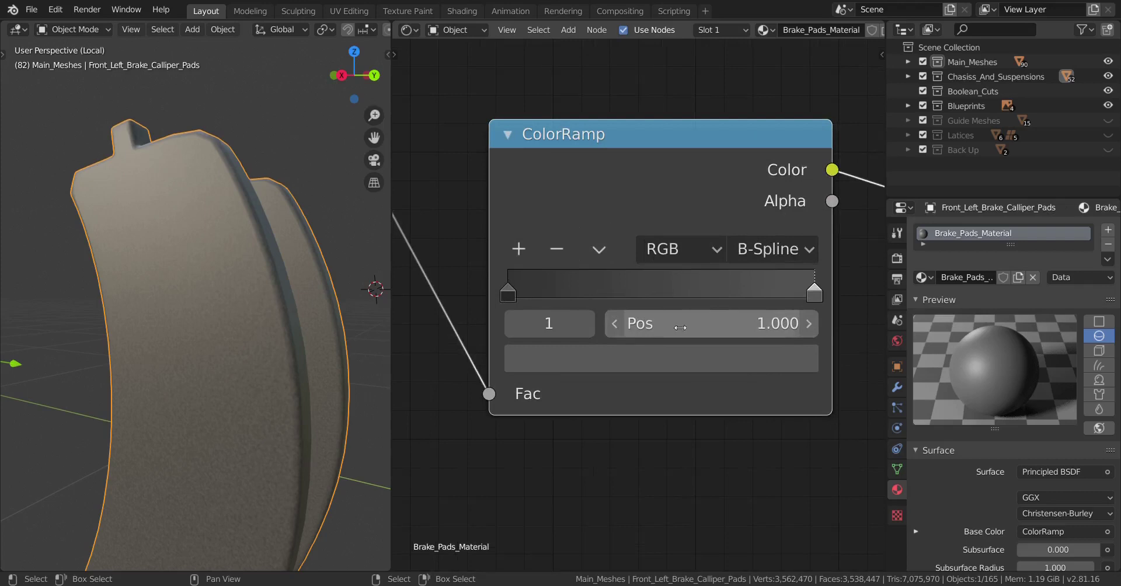
- Raise the ColorRamp's dark stop to value 0.250 and lighten the stop at position 1.000 to a grey above value 0.350
click(510, 293)
click(570, 362)
scroll(638, 138, up, 2)
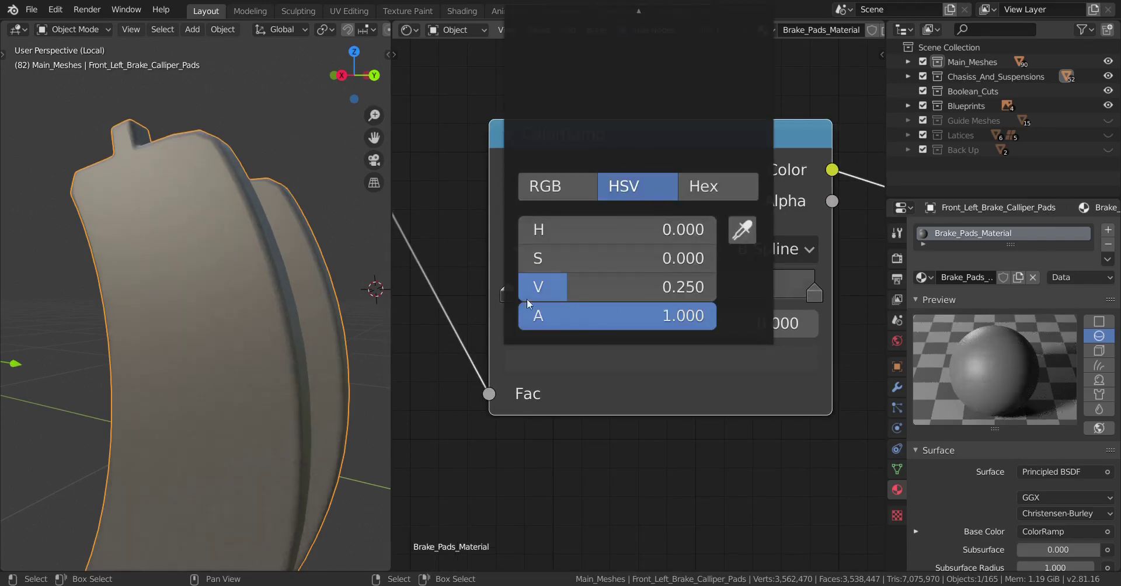
click(822, 288)
click(709, 353)
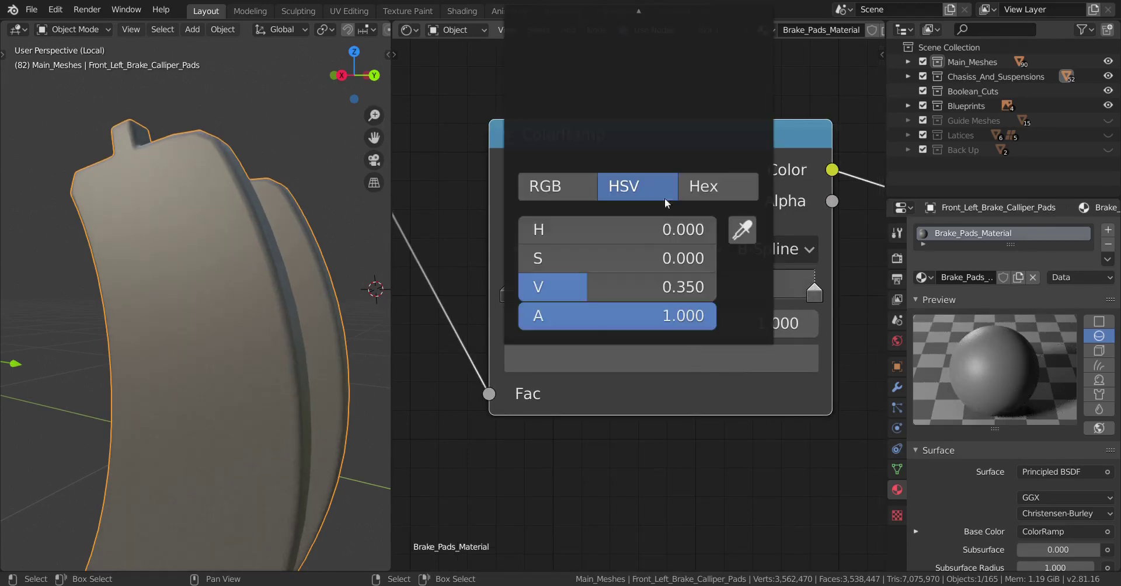
scroll(664, 198, up, 2)
middle_drag(655, 347, 618, 398)
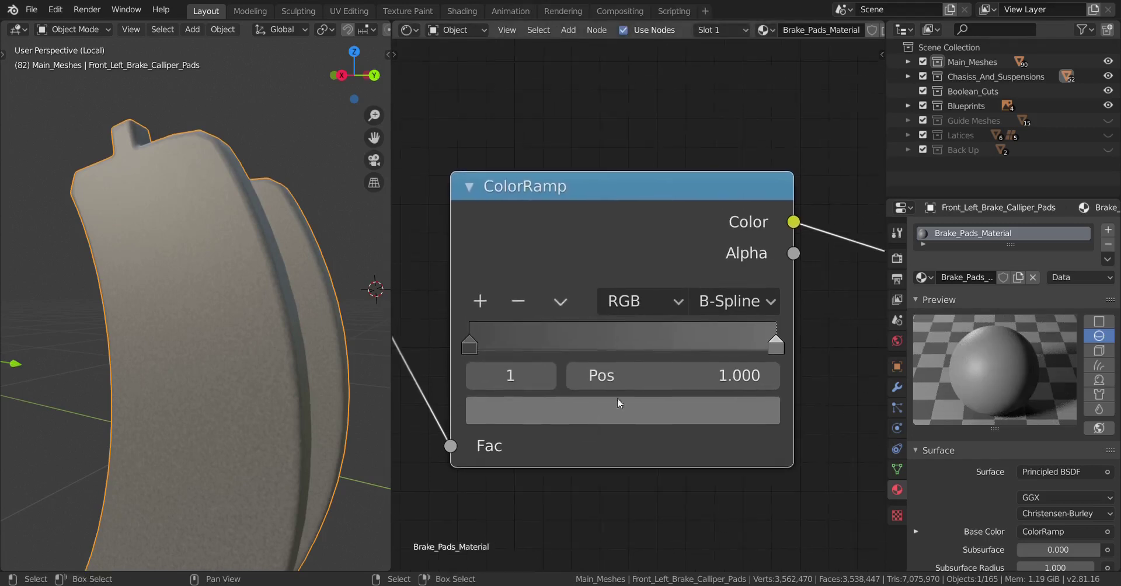
- Narrow the ColorRamp by moving its light stop to position 0.688 and its dark stop to position 0.156
drag(778, 348, 682, 336)
scroll(197, 387, up, 3)
drag(471, 340, 522, 329)
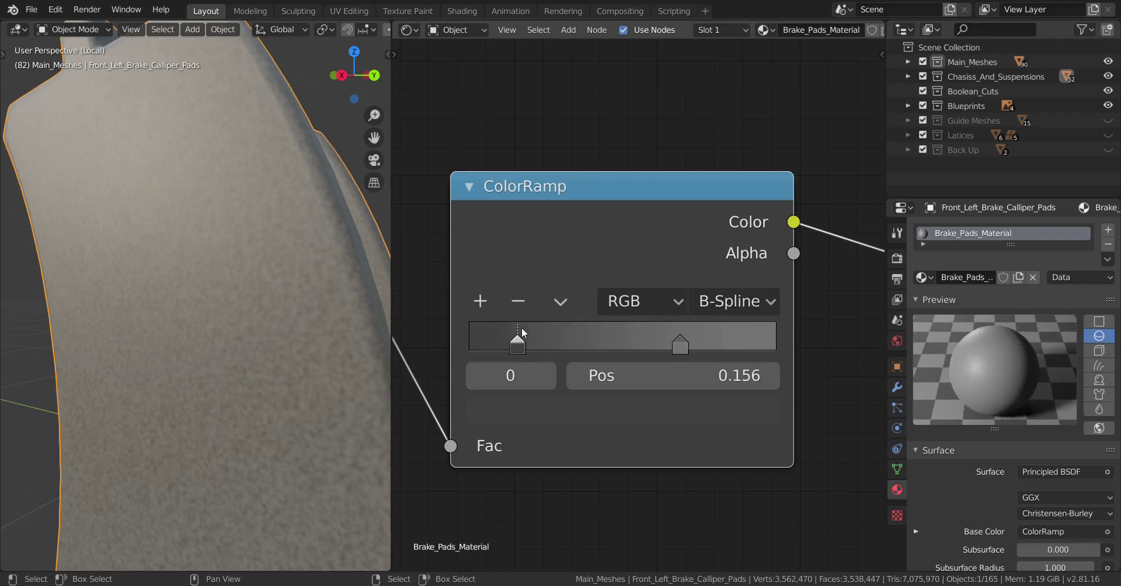
middle_drag(187, 368, 223, 370)
scroll(194, 376, down, 3)
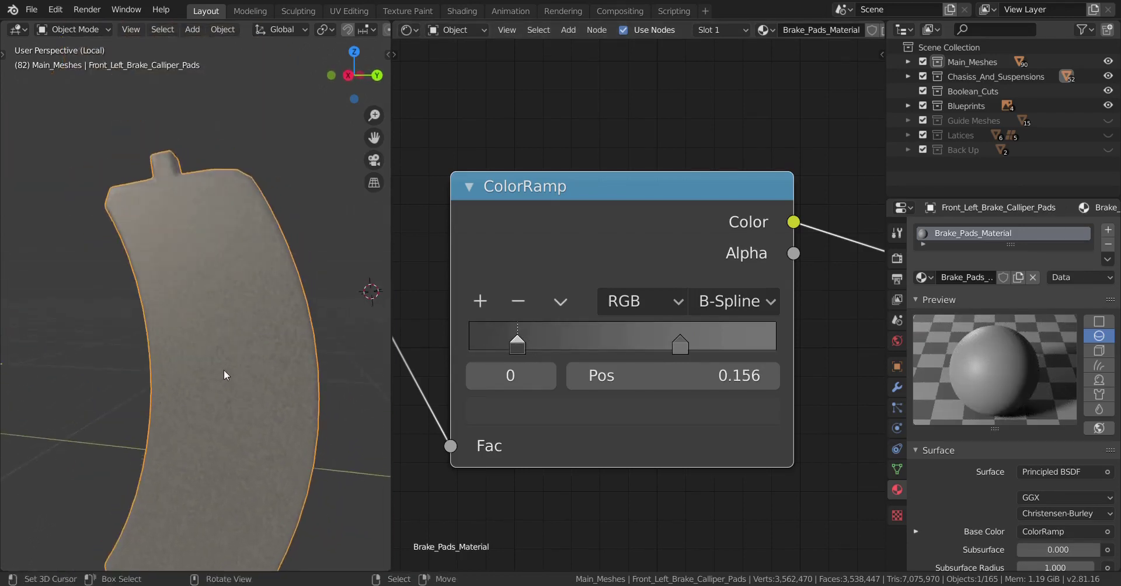
scroll(223, 370, up, 6)
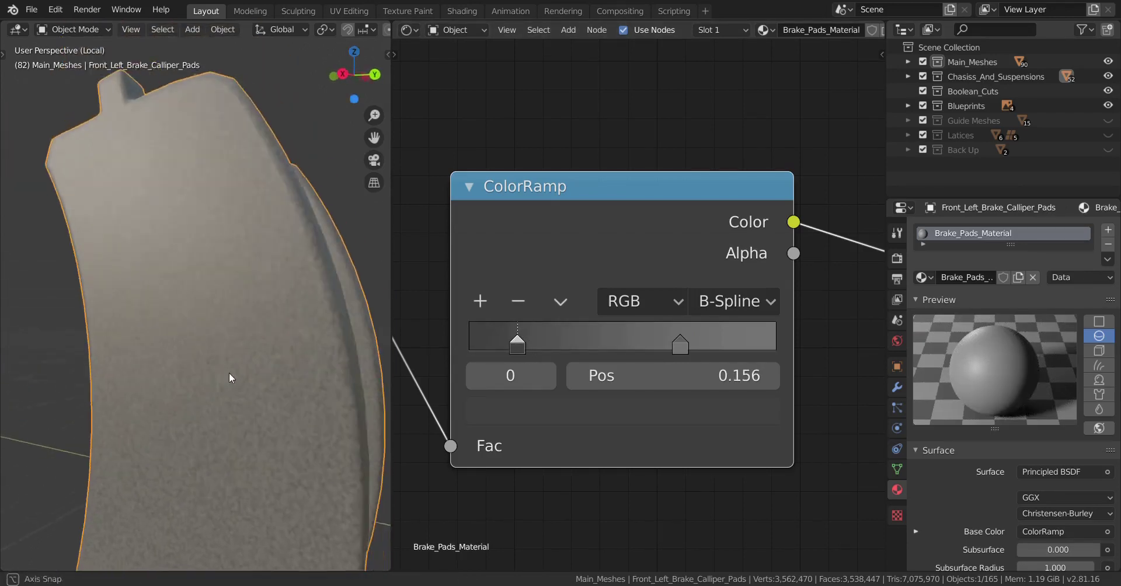
- Darken the ColorRamp stop at position 0.688 to a grey slightly below value 0.400
click(689, 344)
click(654, 405)
scroll(646, 192, down, 1)
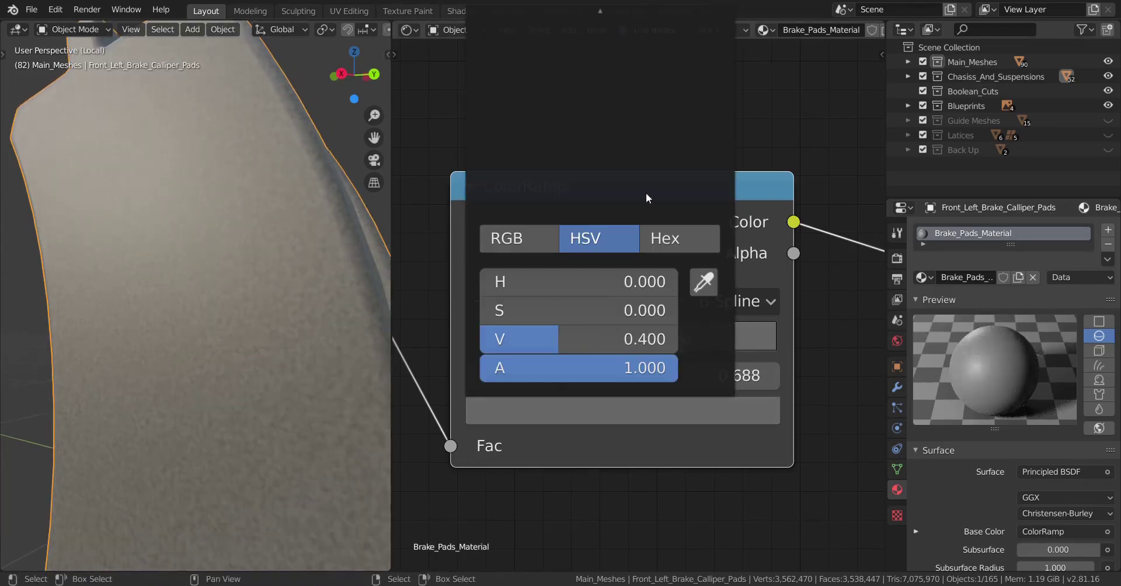
scroll(646, 193, down, 1)
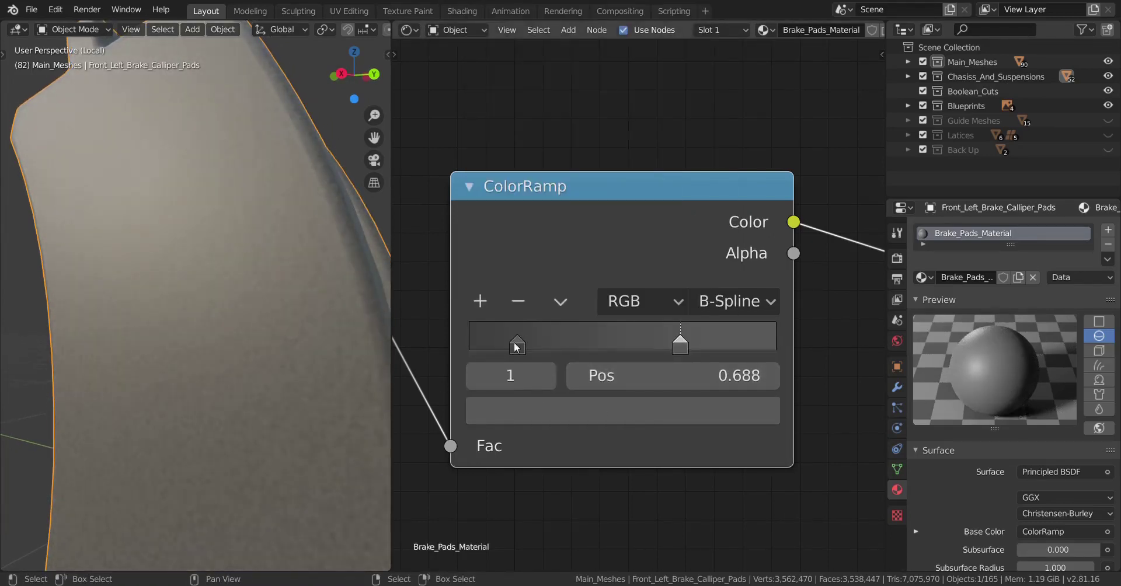
- Try darkening the ColorRamp stop at position 0.688 to value 0.300 or below, and lighten it back again
click(517, 346)
click(681, 344)
click(625, 409)
scroll(618, 219, down, 1)
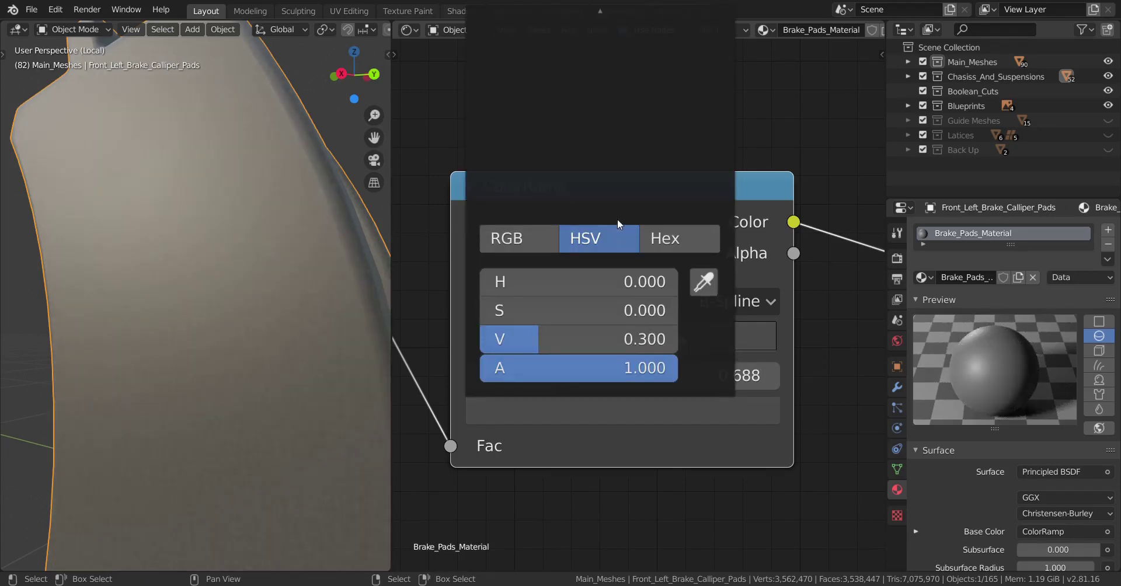
scroll(298, 436, down, 5)
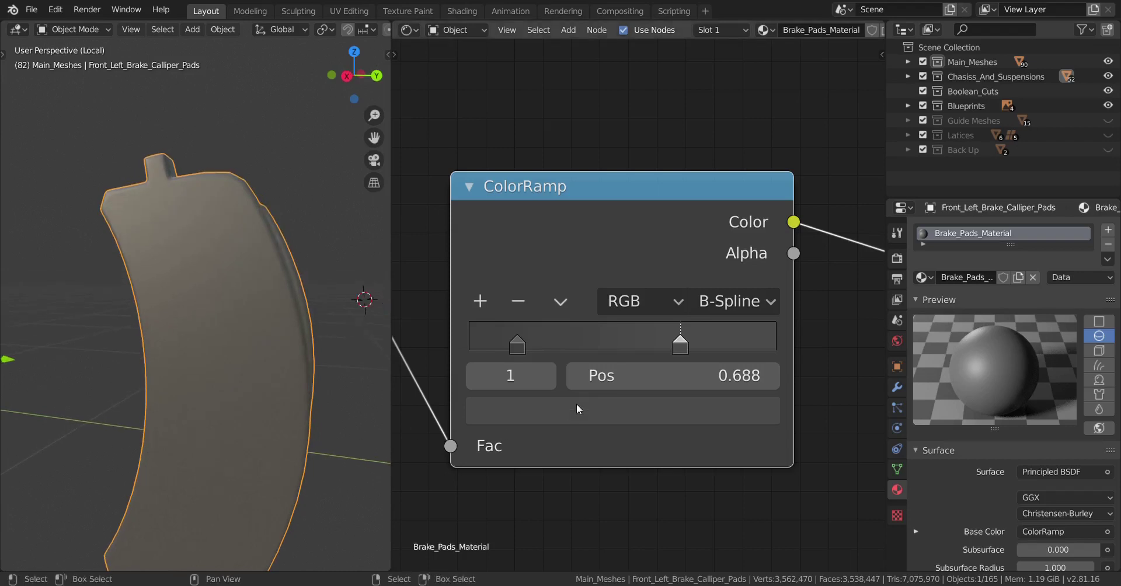
click(577, 409)
scroll(601, 198, up, 1)
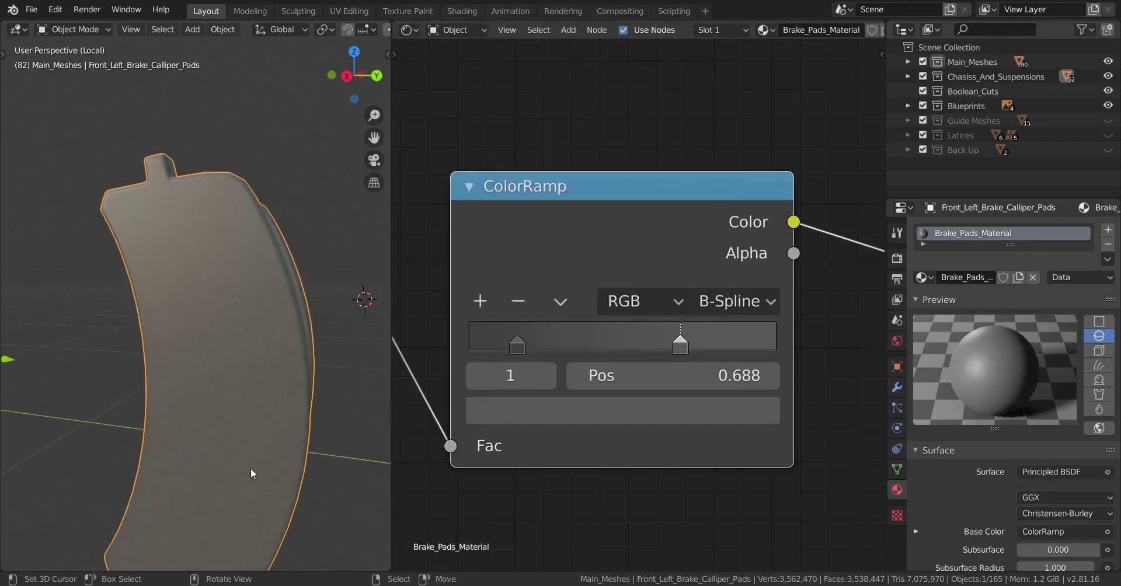
scroll(229, 460, up, 3)
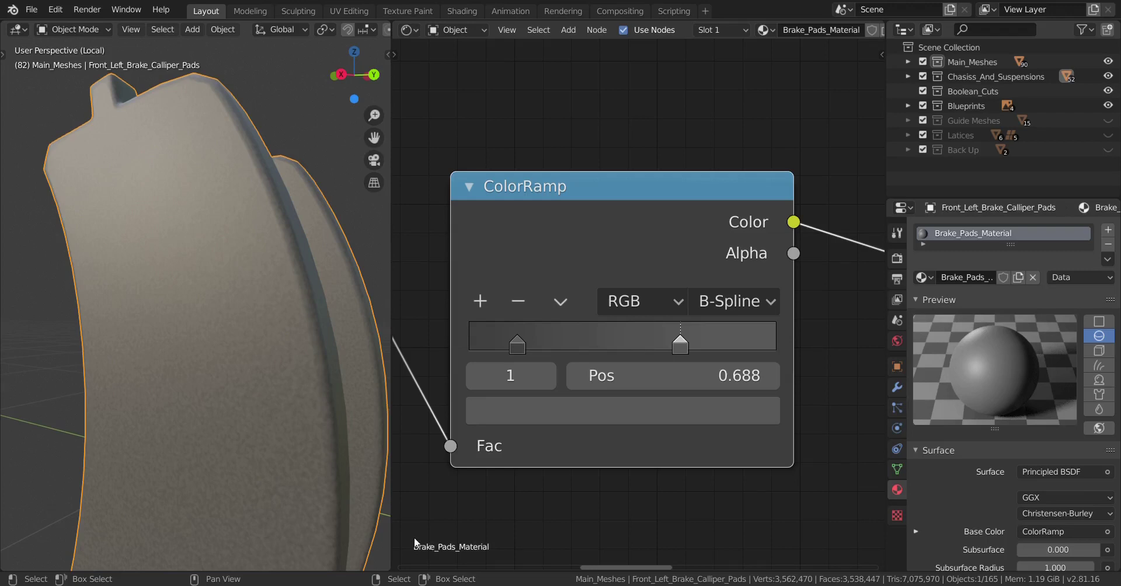
- Examine the pads' node network, including both noise chains, the Bump node and the Principled BSDF
scroll(643, 291, down, 5)
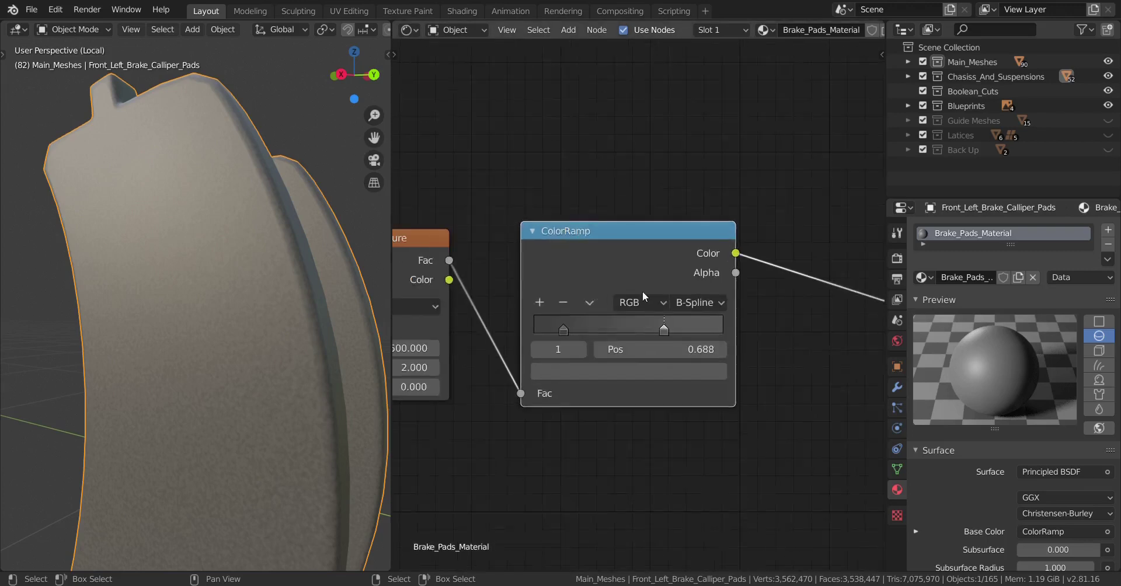
scroll(646, 316, down, 1)
middle_drag(642, 336, 689, 301)
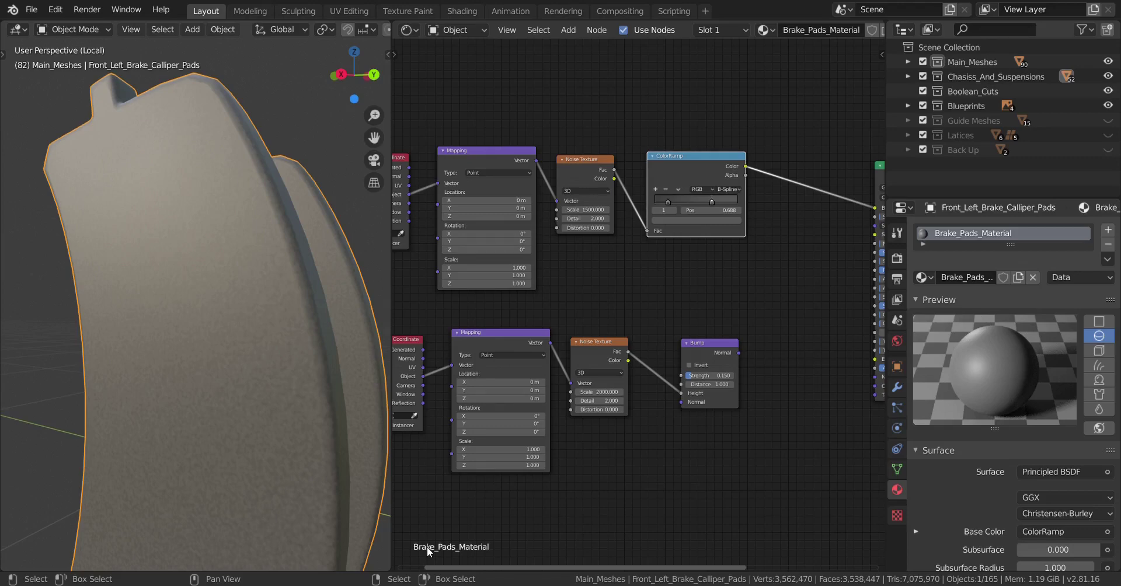
scroll(640, 307, down, 3)
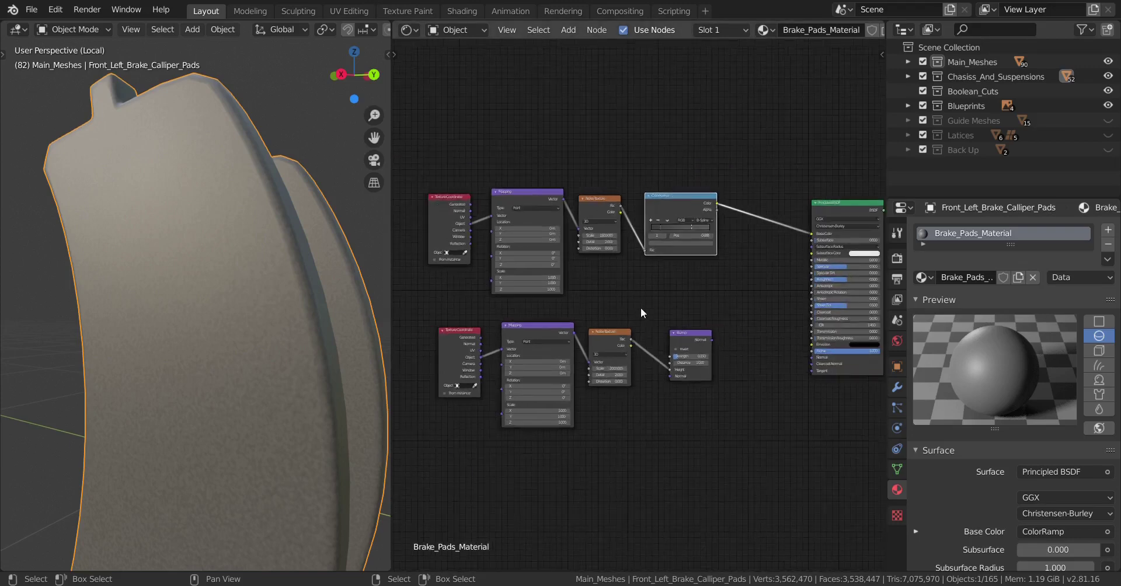
scroll(707, 311, up, 1)
scroll(701, 333, up, 2)
middle_drag(691, 377, 534, 346)
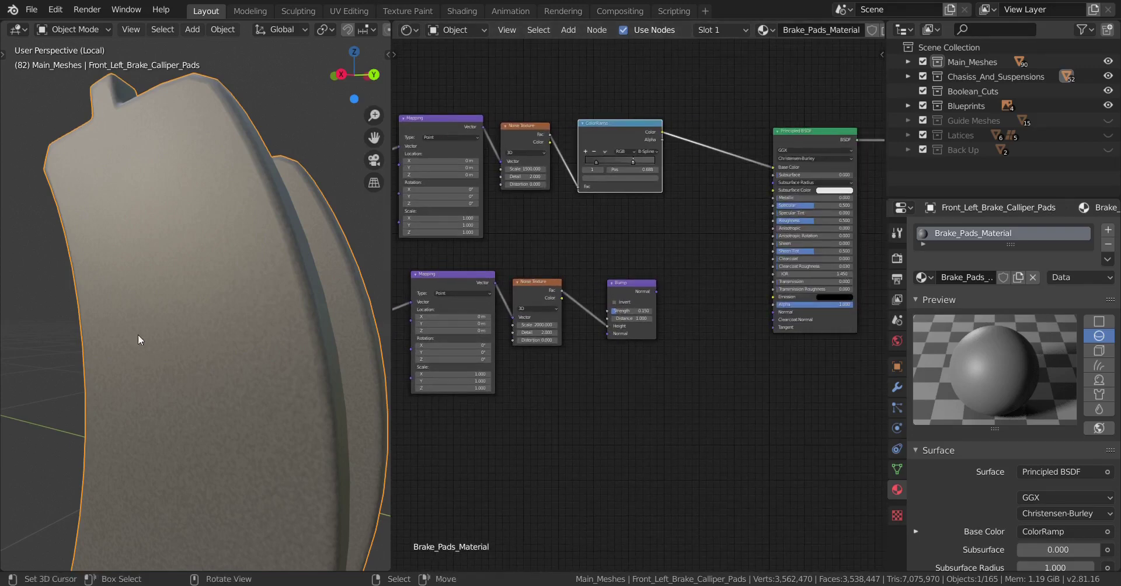
- Inspect the brake pads' shaded surface from several angles, including the flat outer side
scroll(138, 335, down, 3)
middle_drag(146, 358, 150, 363)
scroll(150, 362, down, 2)
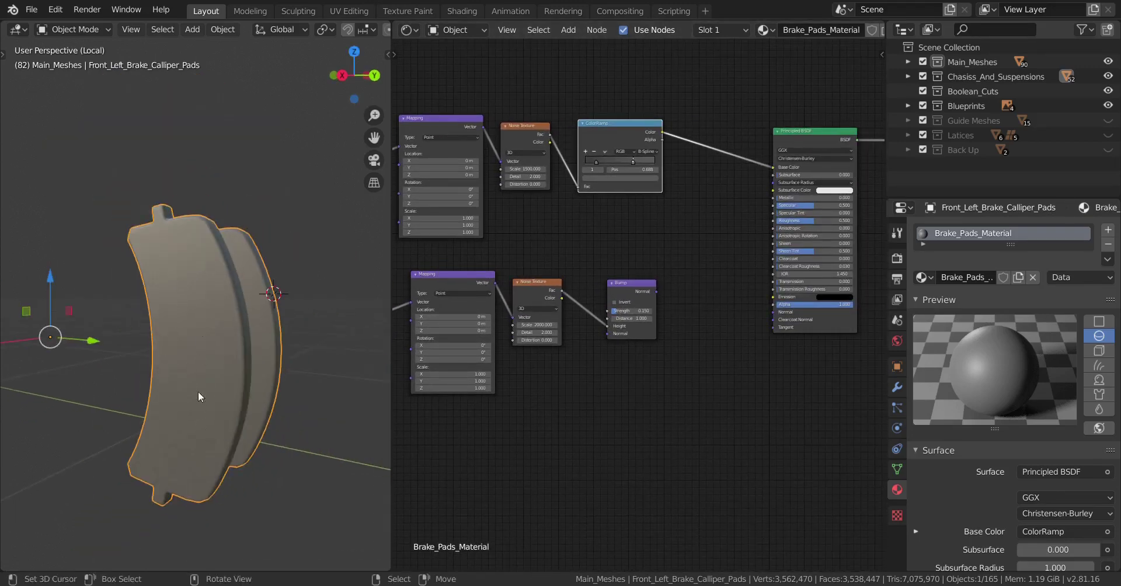
scroll(211, 375, up, 2)
shift+middle_drag(208, 382, 226, 332)
middle_drag(216, 371, 204, 373)
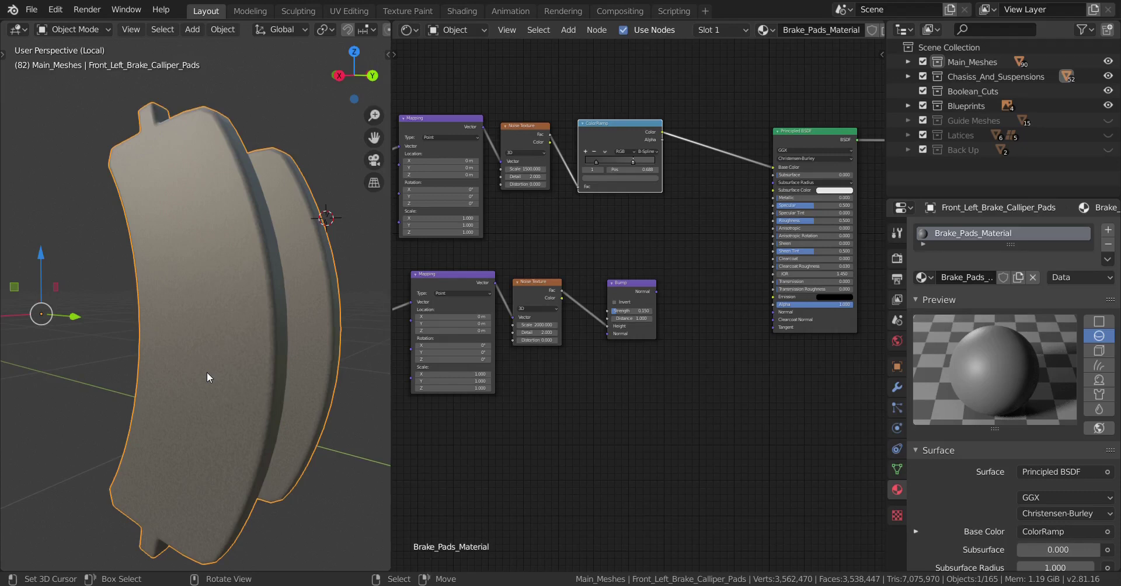
middle_drag(221, 376, 261, 401)
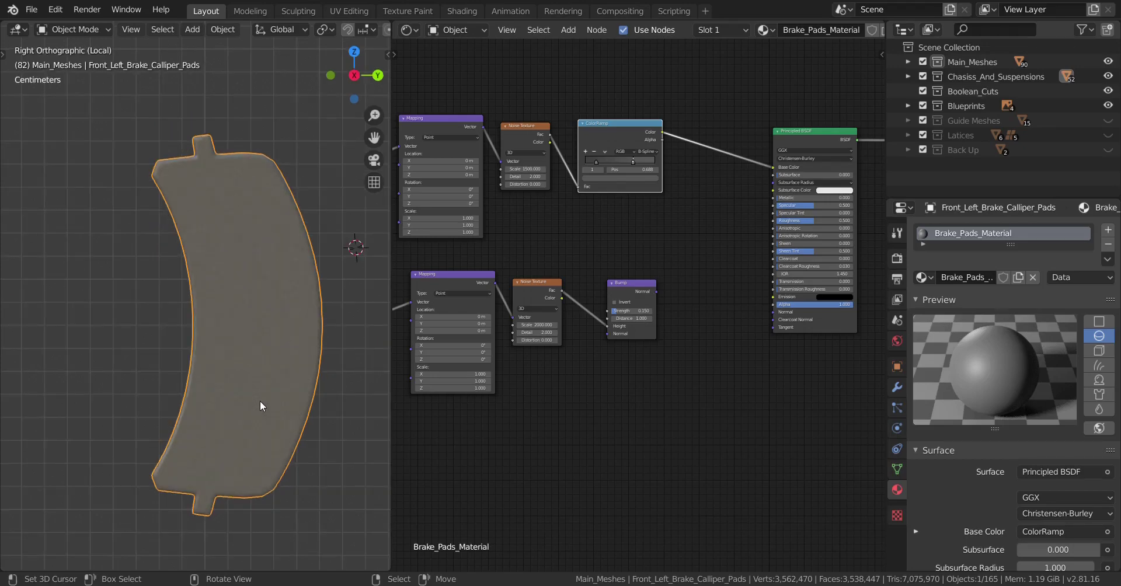
middle_drag(261, 400, 233, 409)
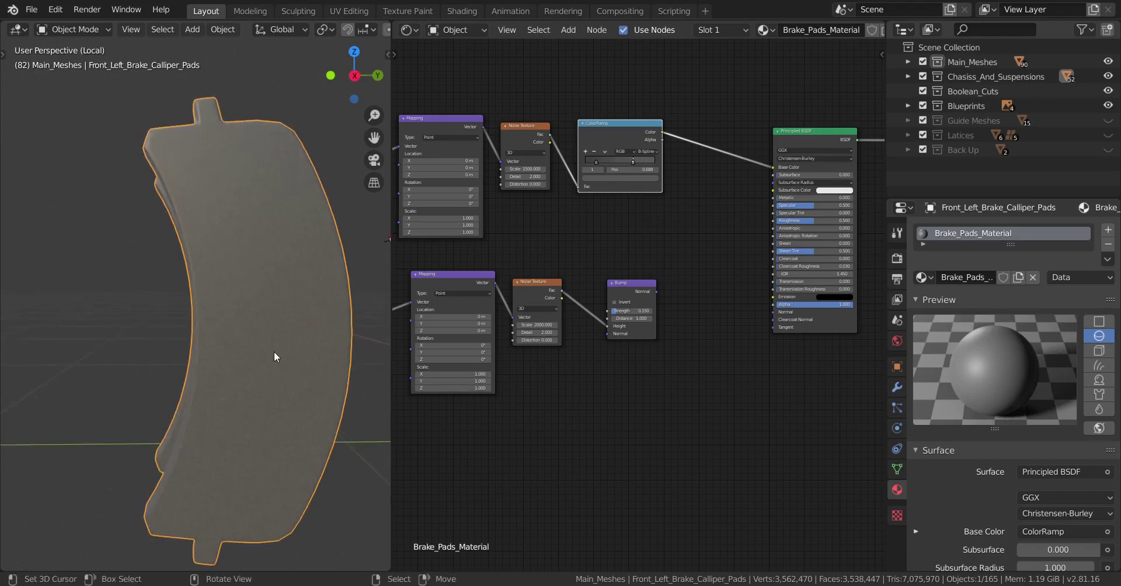
- Add an Image Texture node below the Bump chain and load Mercedes Benz.png into it
key(KP_3)
key(shift+a)
mouse_move(612, 422)
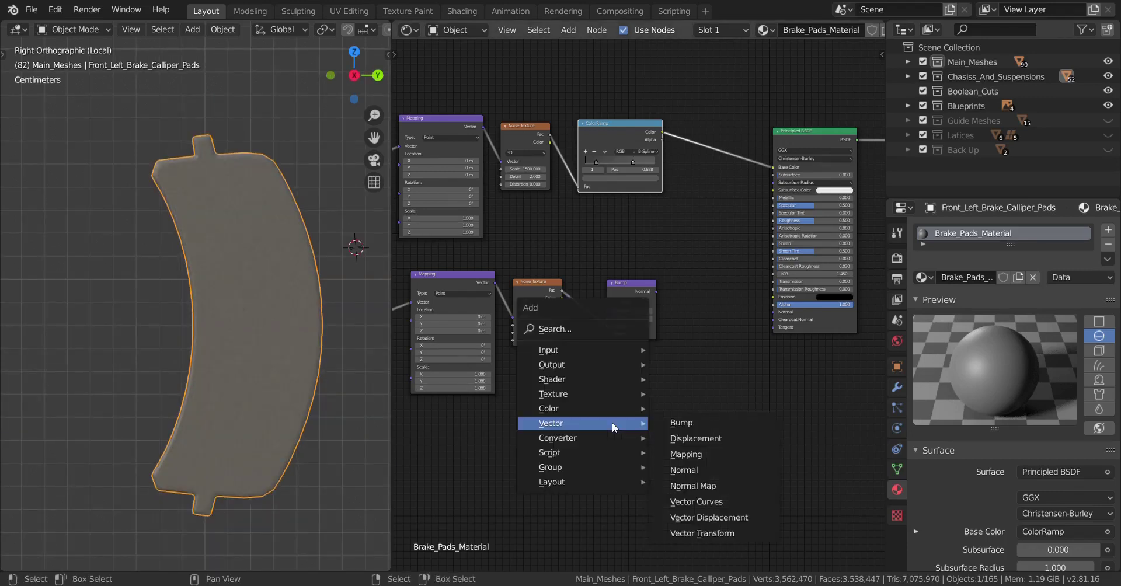
mouse_move(580, 349)
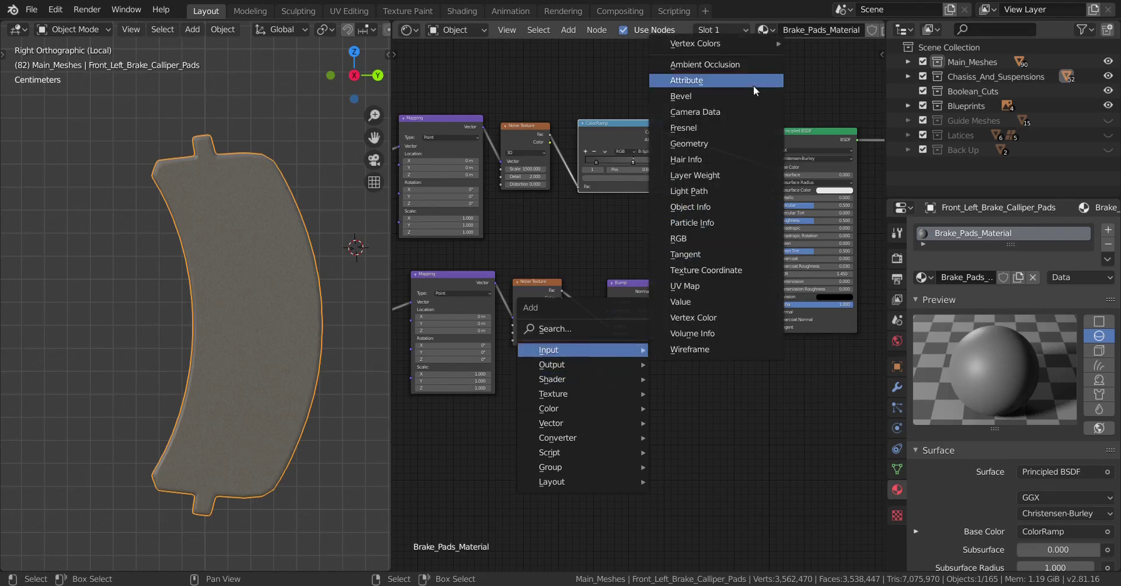
mouse_move(560, 395)
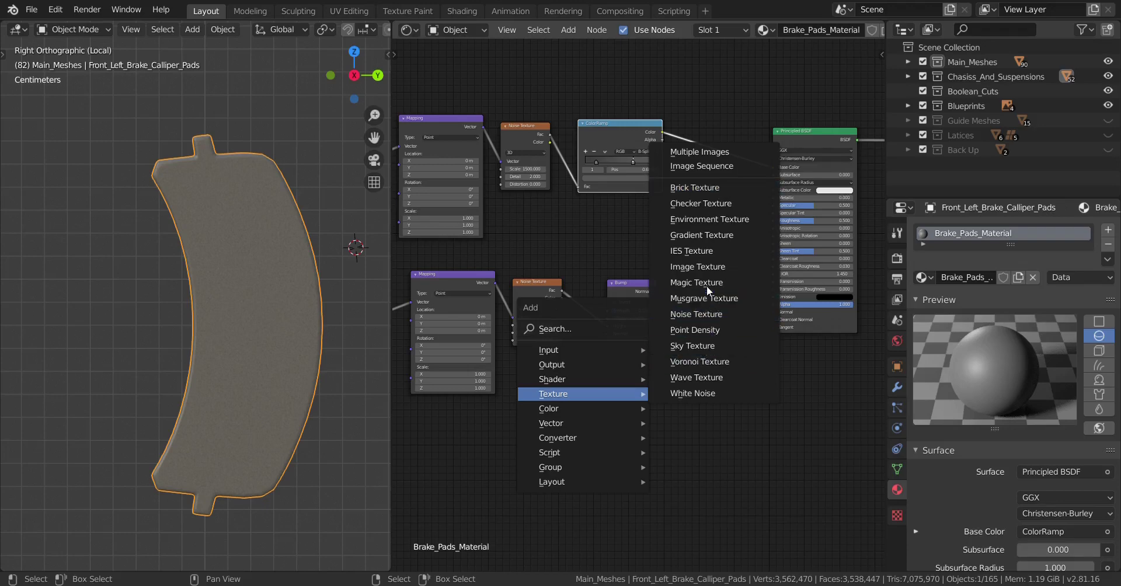
click(697, 267)
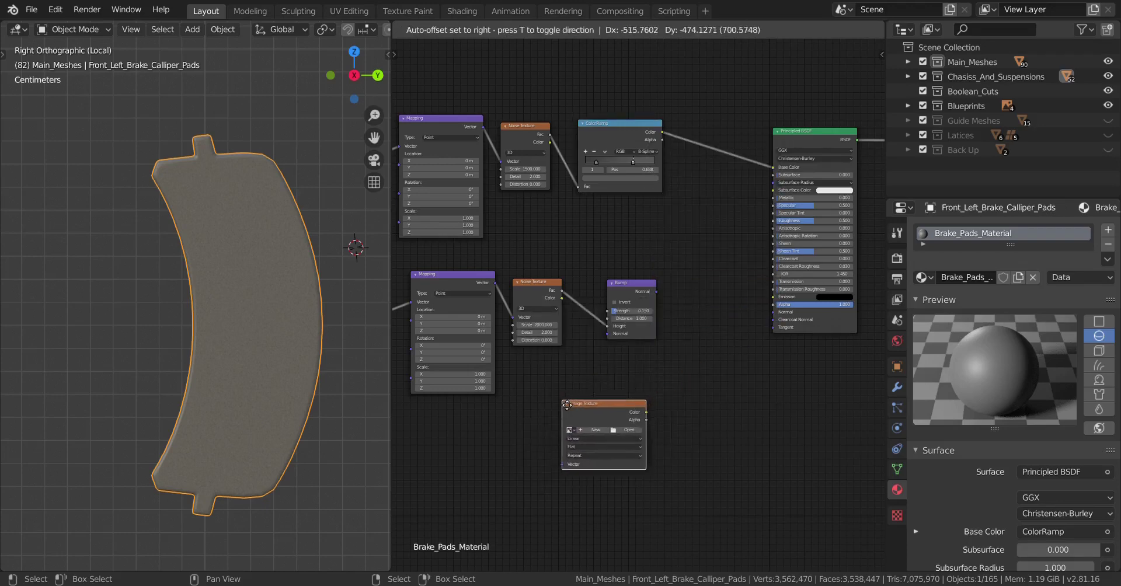
click(566, 404)
scroll(578, 416, up, 2)
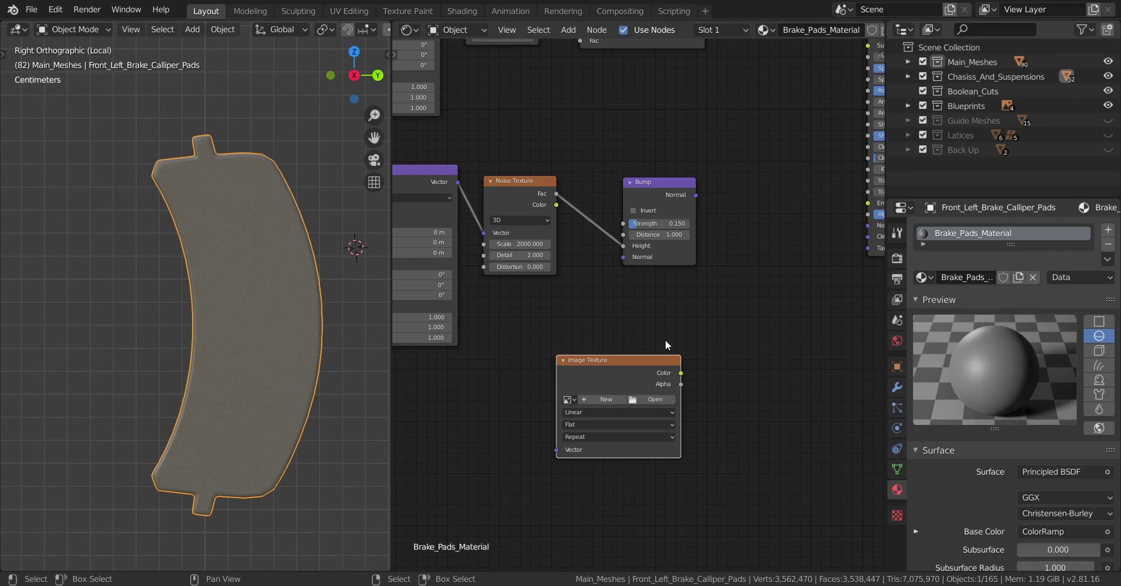
double_click(853, 311)
scroll(688, 298, down, 2)
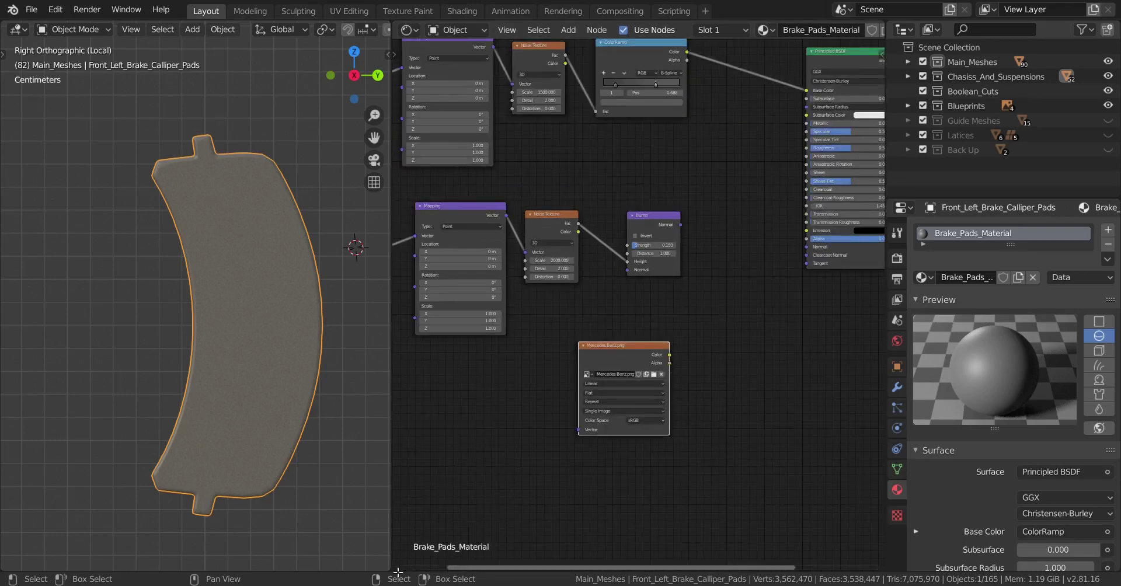
- Split the node editor area, turn the new lower area into a UV Editor and display Mercedes Benz.png in it
drag(395, 570, 453, 266)
click(409, 270)
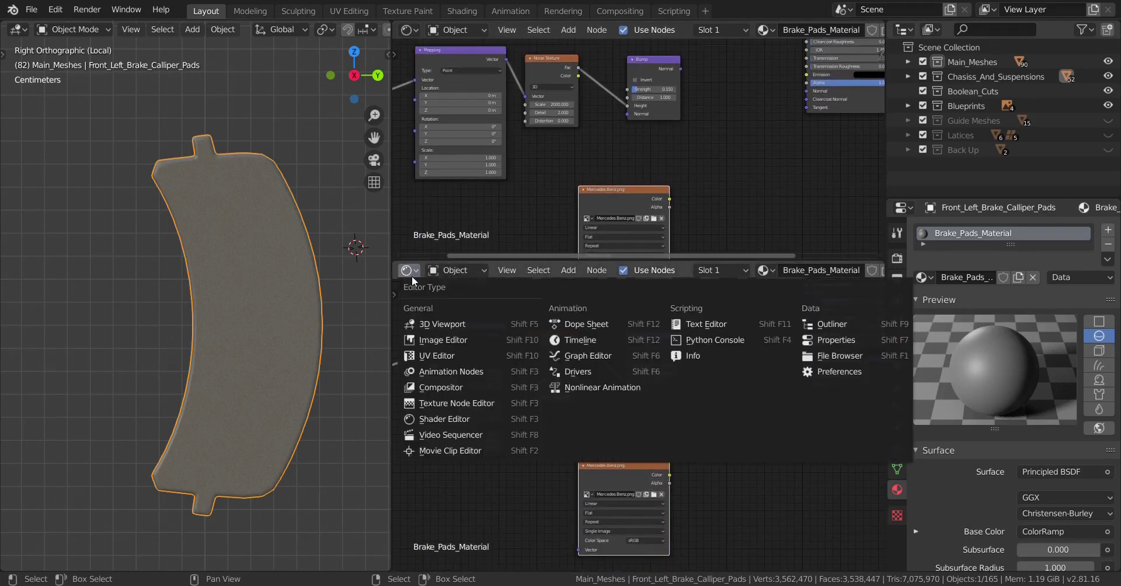
click(459, 343)
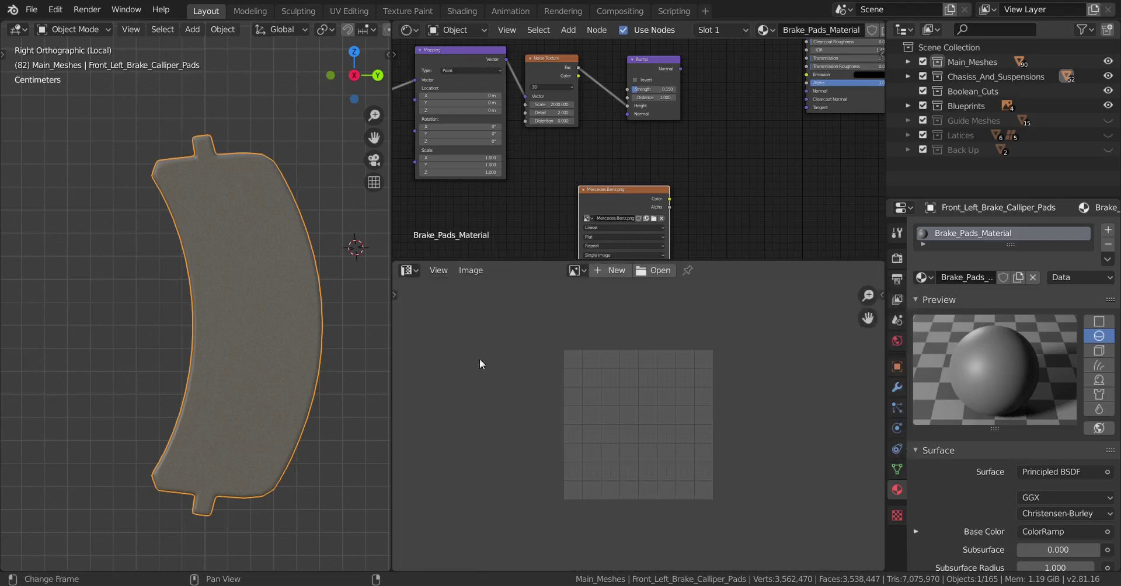
click(578, 271)
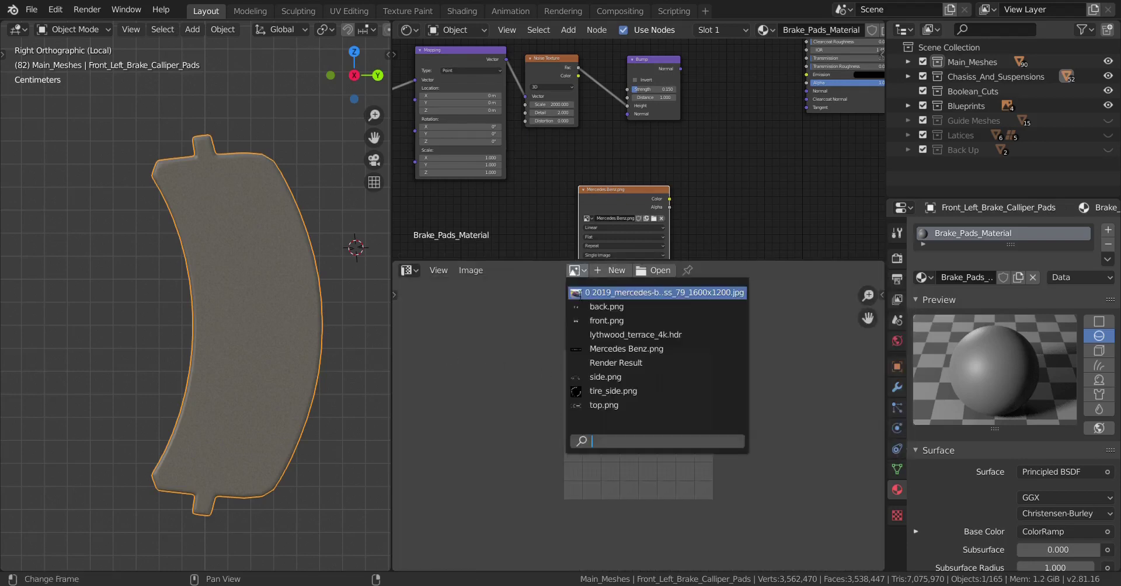
click(619, 349)
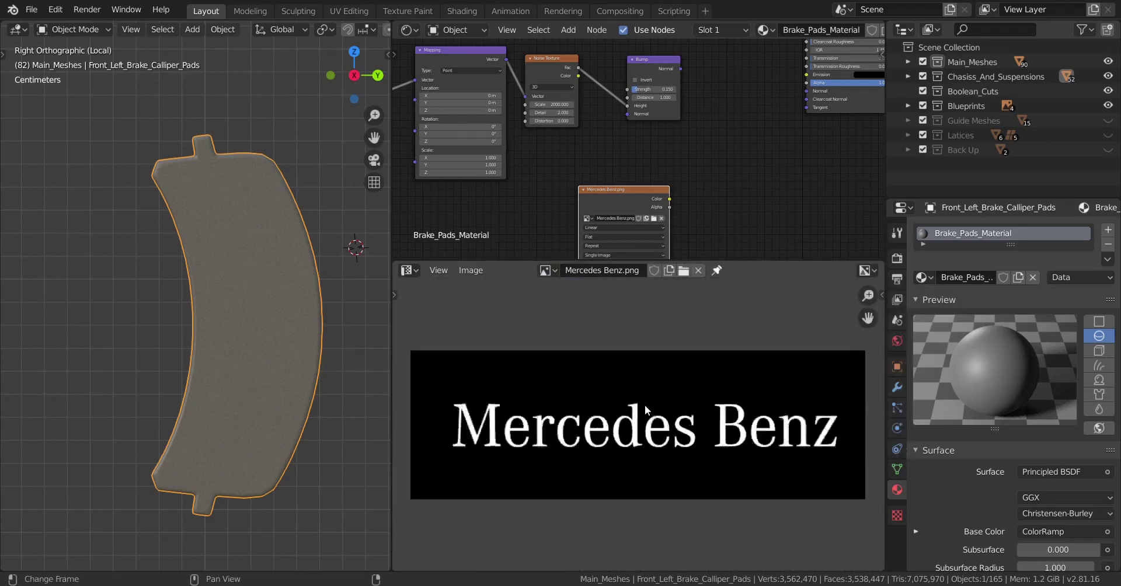
- Enter Edit Mode on the pads with face selection and select all faces across the flat outer side of the front pad
middle_drag(215, 318, 215, 317)
key(KP_5)
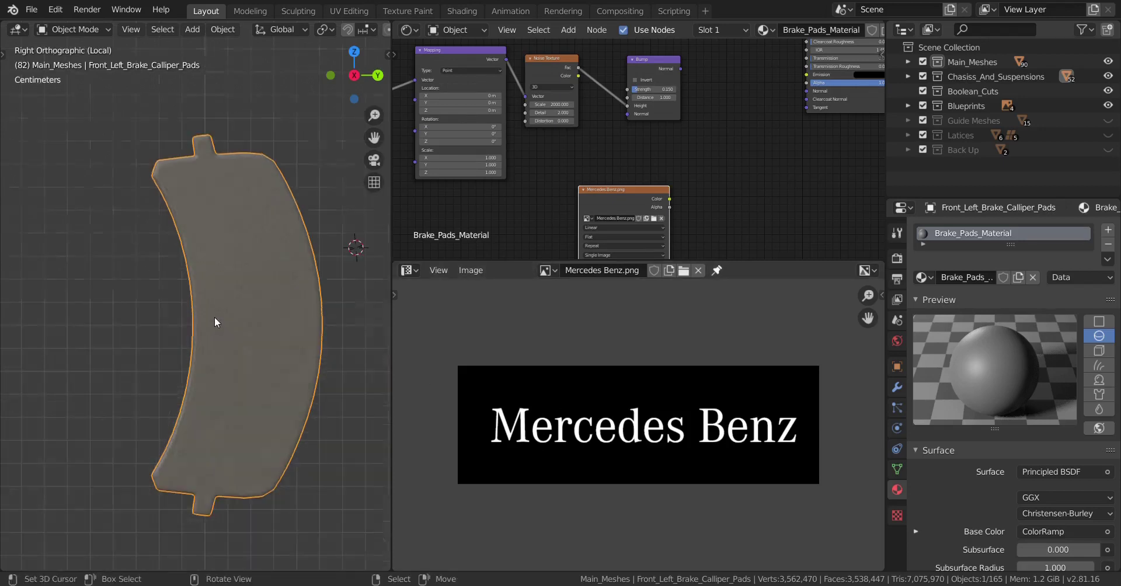
key(Tab)
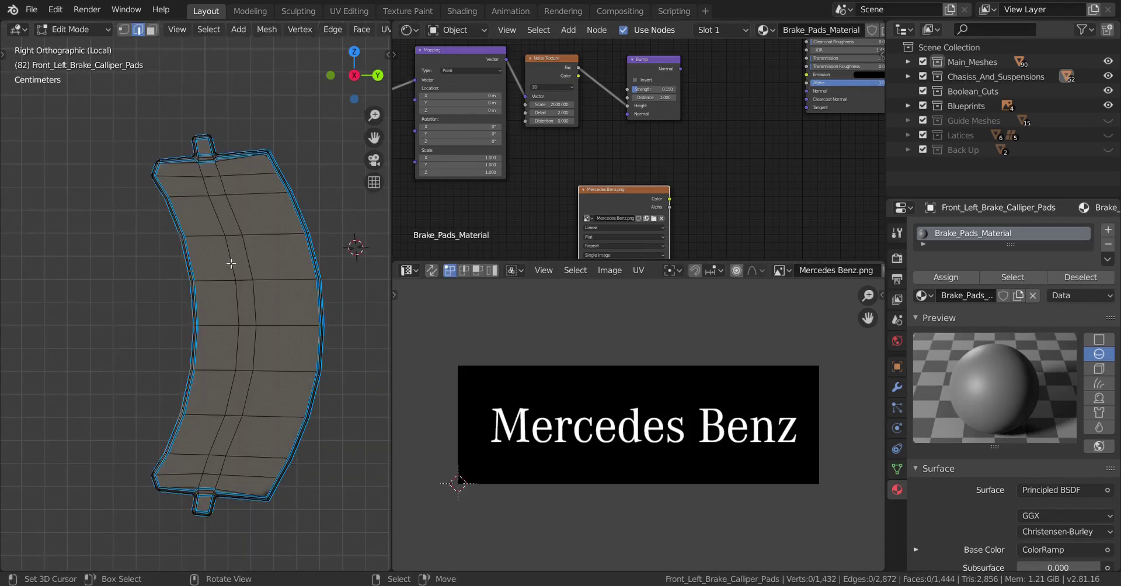
click(151, 29)
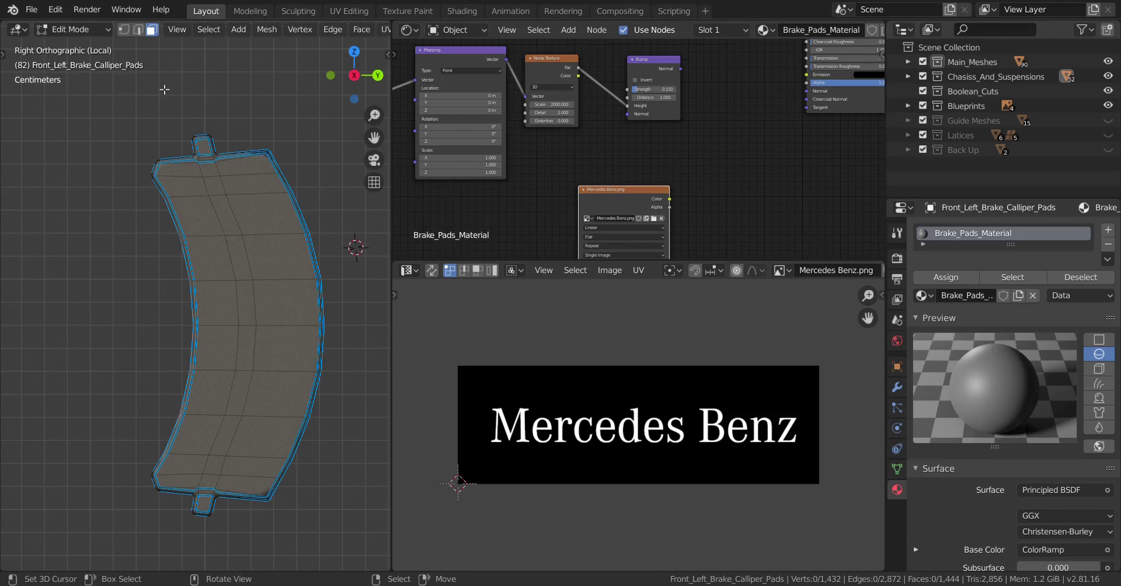
click(186, 174)
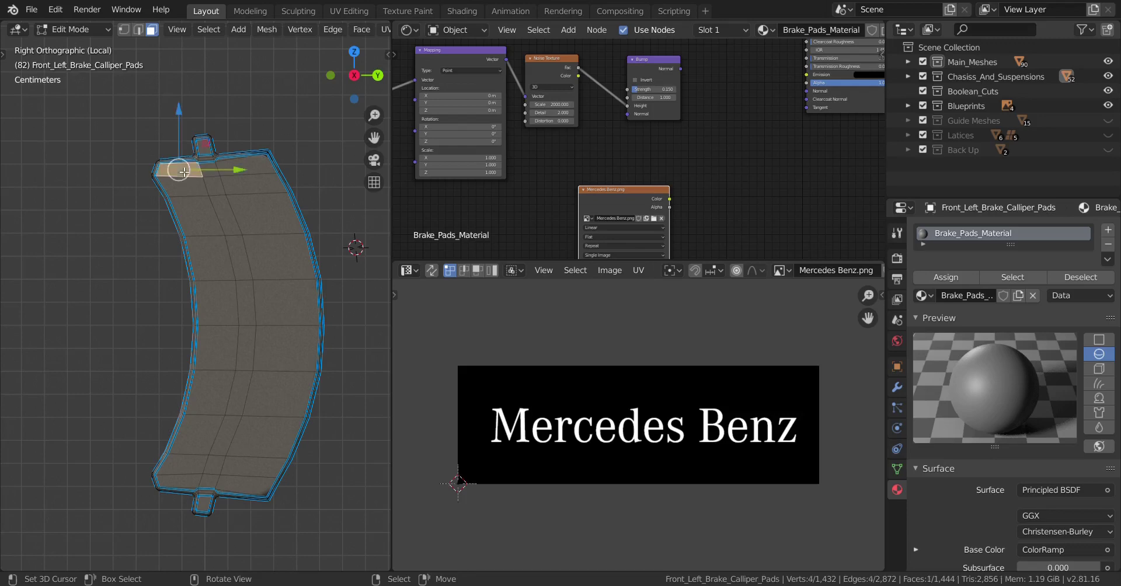
ctrl+click(258, 490)
middle_drag(266, 442, 211, 441)
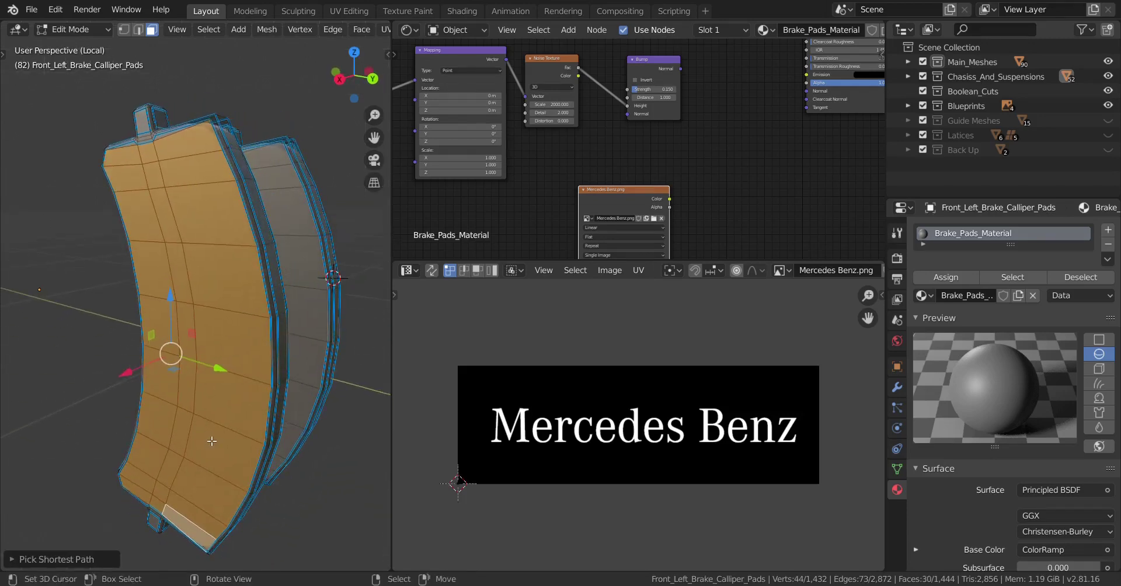
- Unwrap the selected outer faces of the front brake pad into a UV island over the Mercedes Benz image
key(KP_3)
key(u)
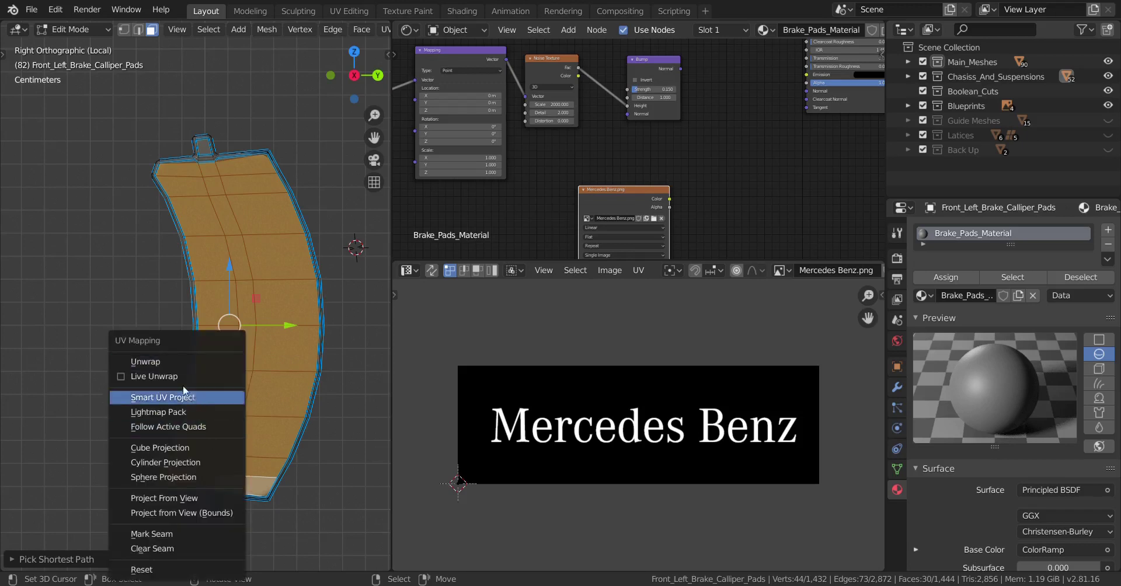
click(170, 364)
scroll(583, 438, up, 2)
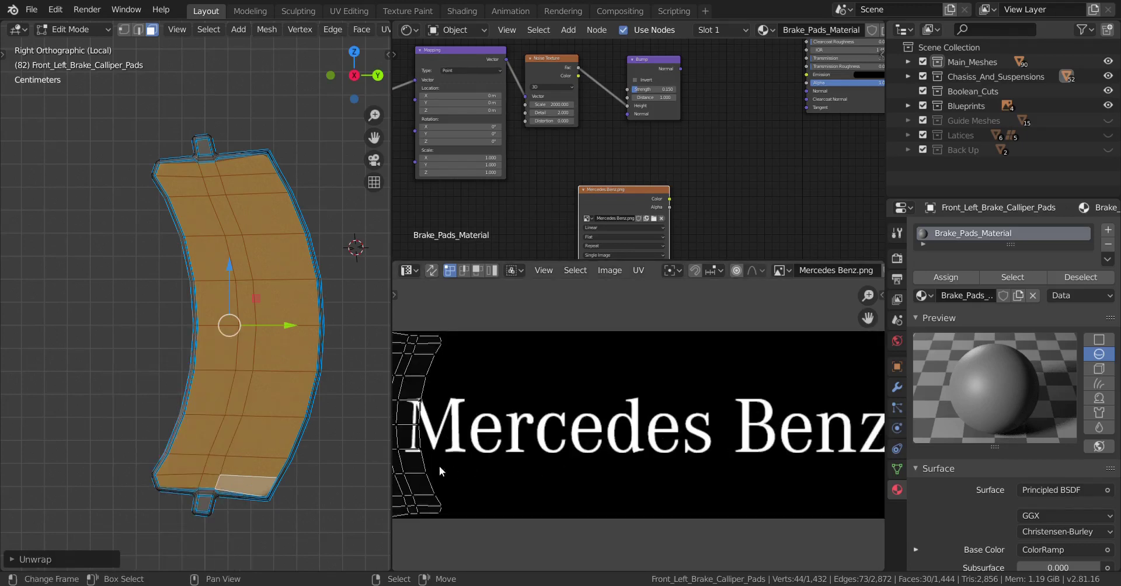
scroll(441, 472, down, 3)
- Scale the whole UV island up about 3 times and rotate it a quarter turn clockwise into an upright arch
key(a)
key(s)
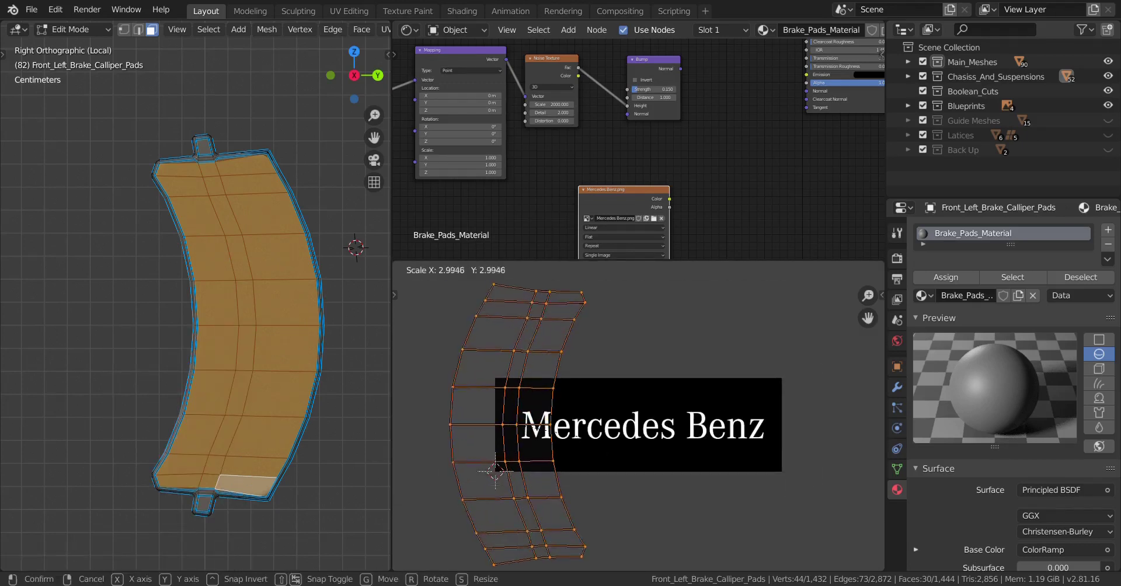
click(652, 454)
key(r)
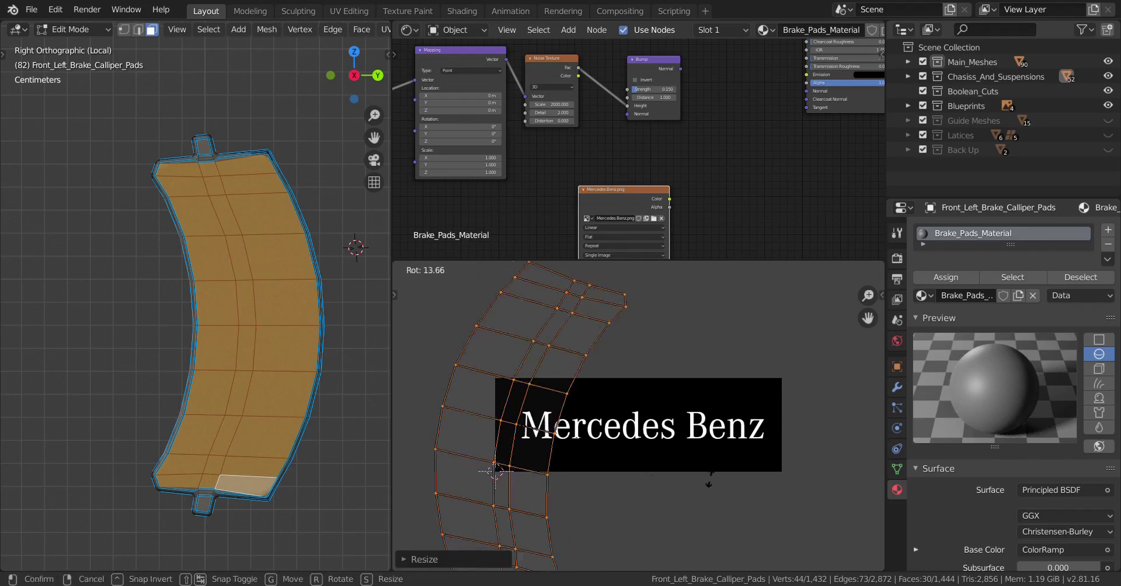
click(521, 521)
- Centre the arched UV island over the Mercedes Benz lettering and enlarge it so it extends past the image on both sides
key(g)
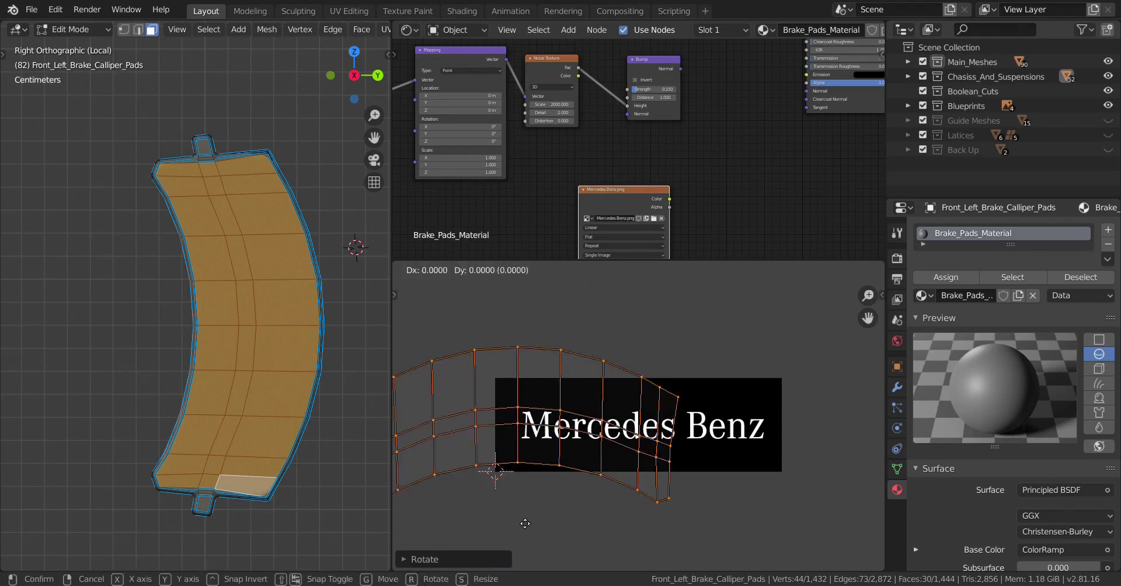
click(647, 527)
key(s)
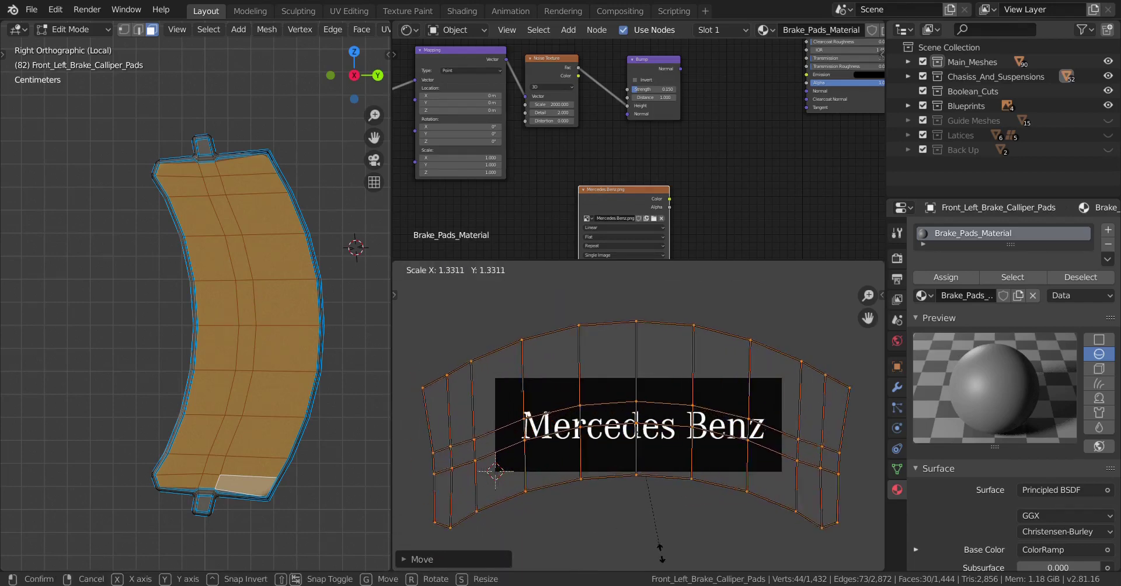
click(667, 521)
middle_drag(667, 514, 675, 440)
- Shift the UV island slightly down along Y and fine-tune its scale so the lettering fits within the arch
key(g)
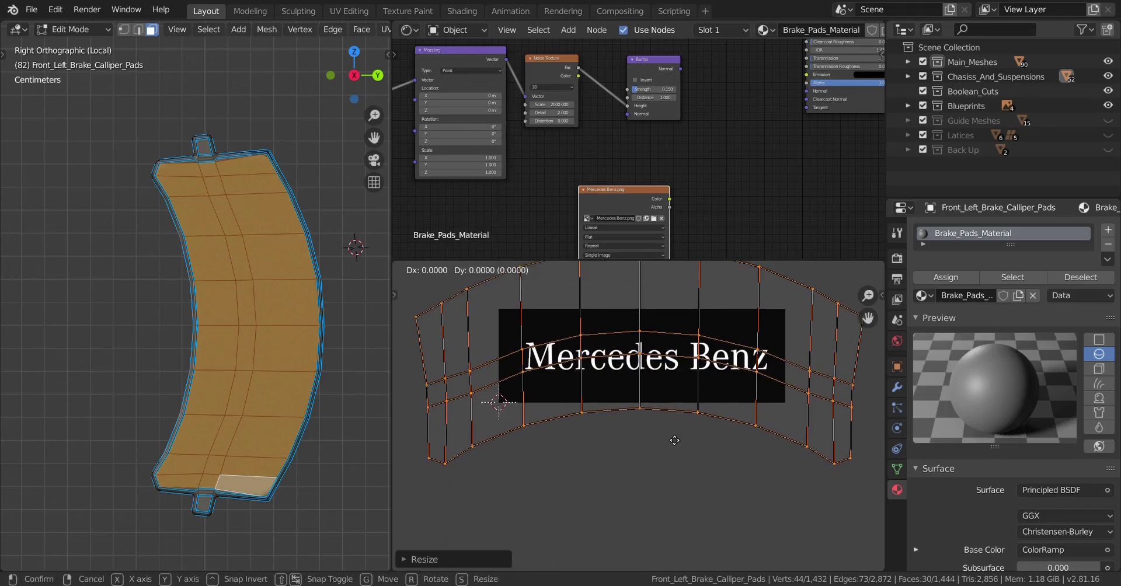
key(y)
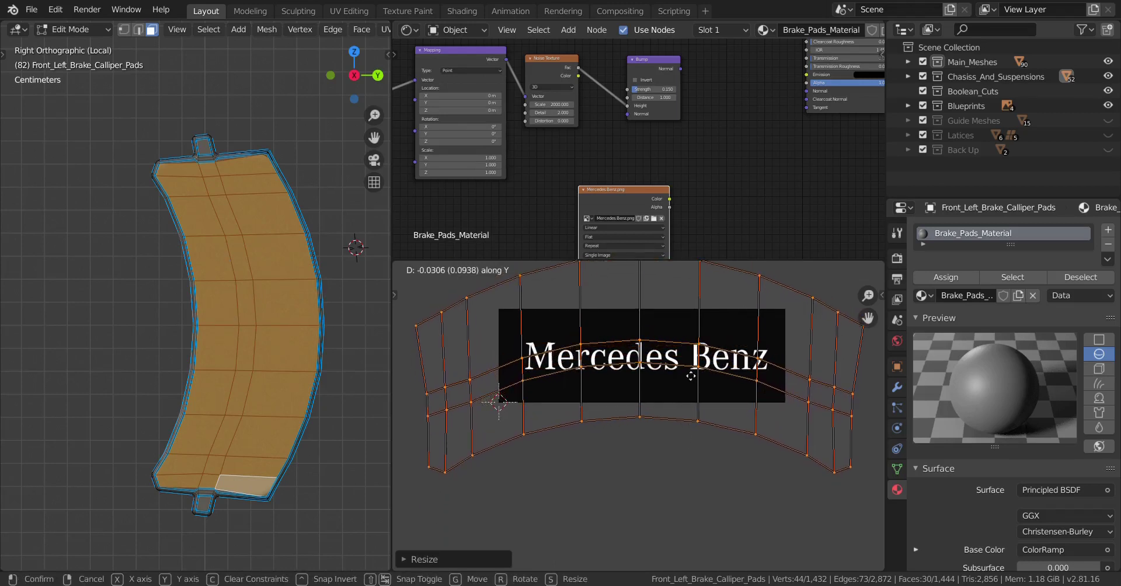
click(691, 376)
key(s)
click(690, 445)
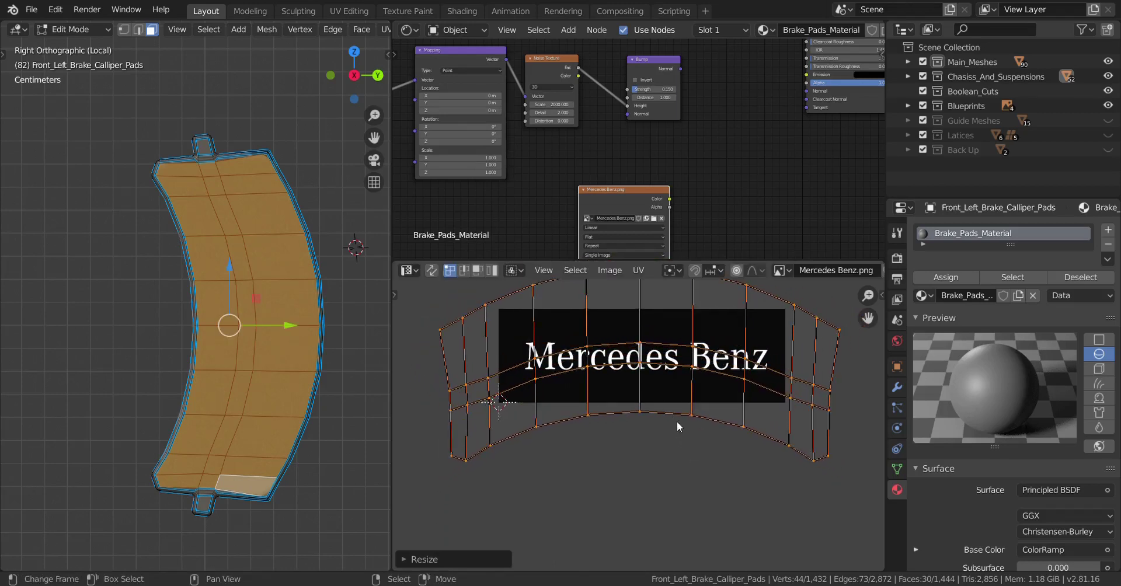
middle_drag(677, 422, 678, 446)
key(s)
click(658, 425)
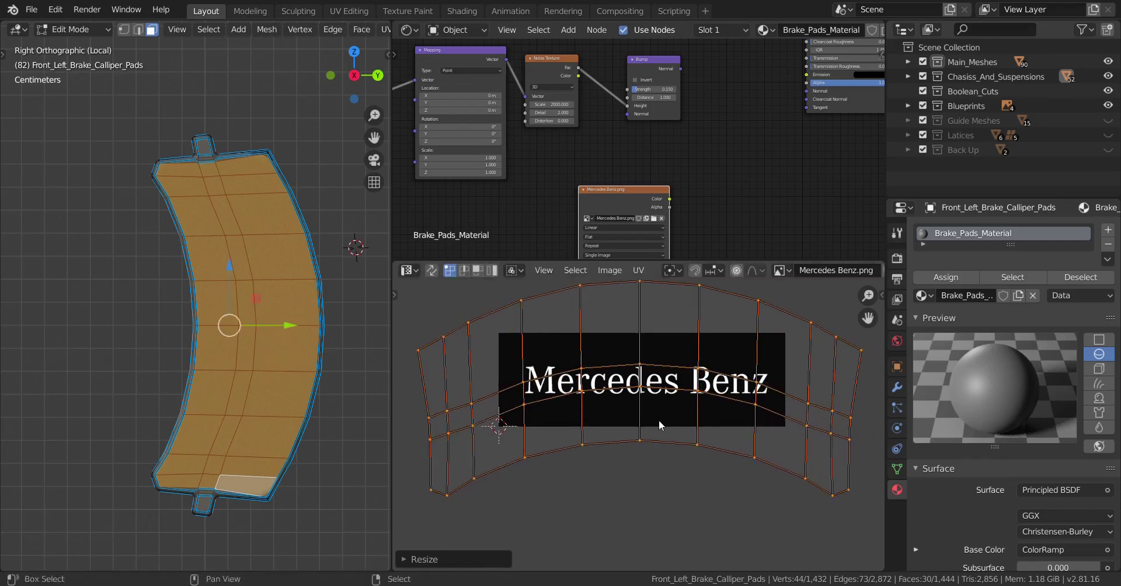
key(s)
click(663, 456)
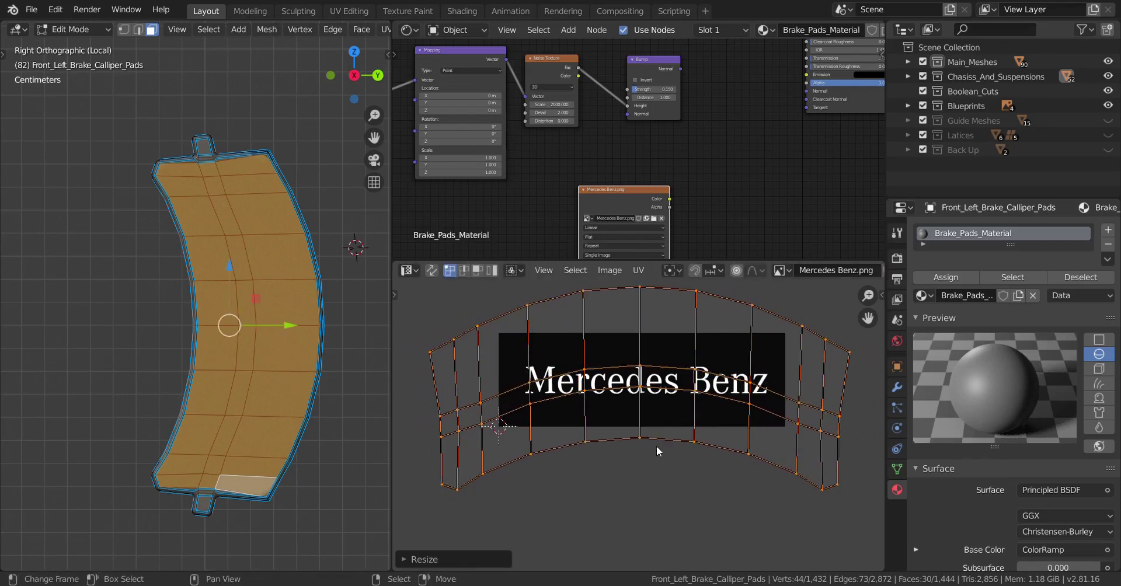
- Insert a MixRGB node between the ColorRamp's colour output and the Principled BSDF's Base Color
middle_drag(687, 197, 609, 245)
scroll(658, 170, down, 5)
middle_drag(654, 156, 664, 230)
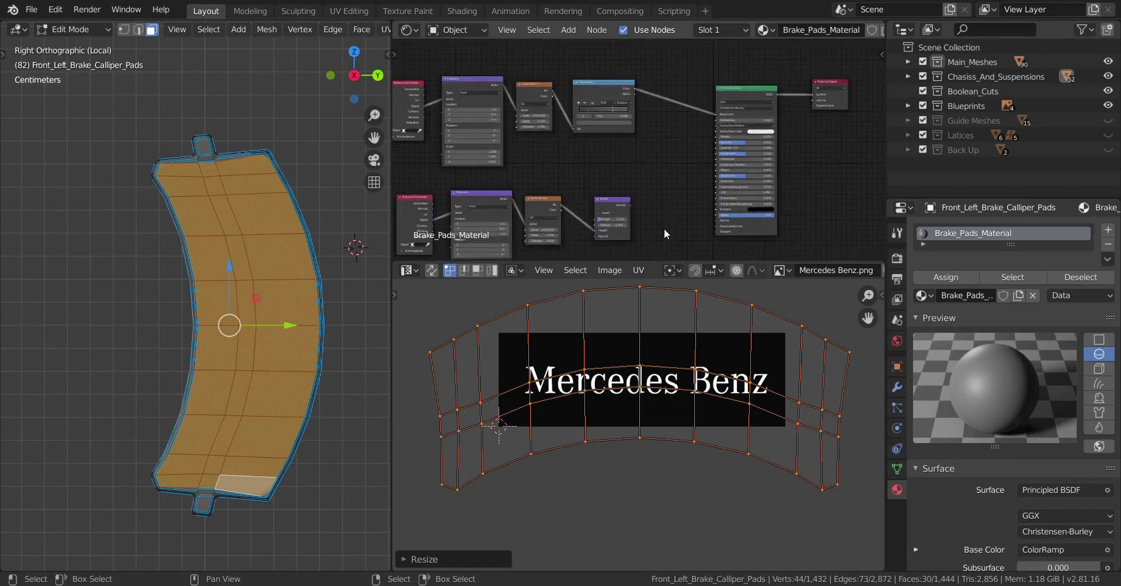
scroll(657, 164, up, 1)
key(shift+a)
mouse_move(689, 152)
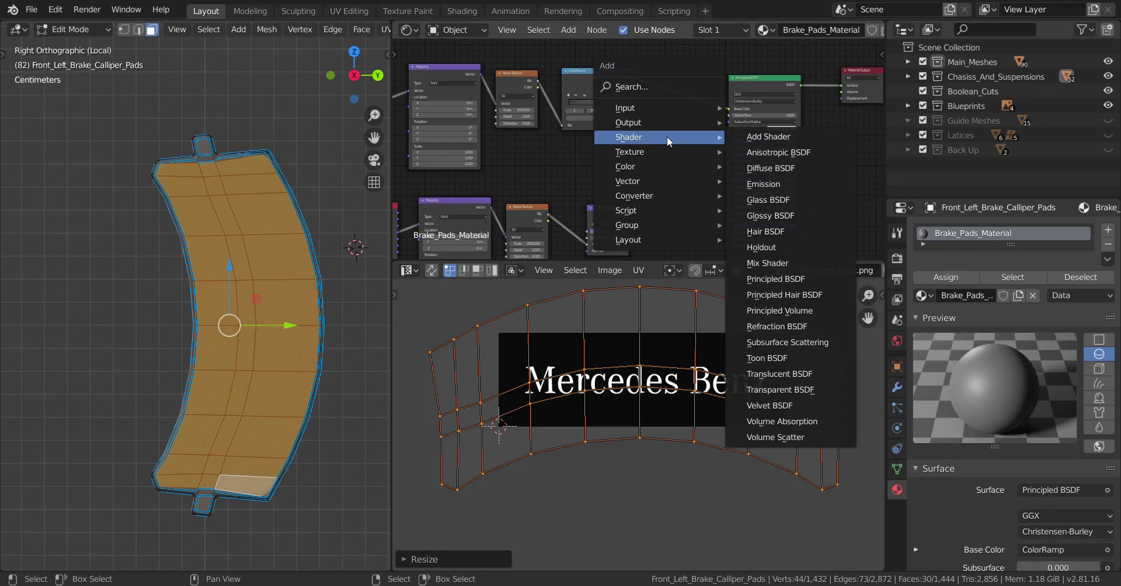
mouse_move(645, 168)
click(777, 244)
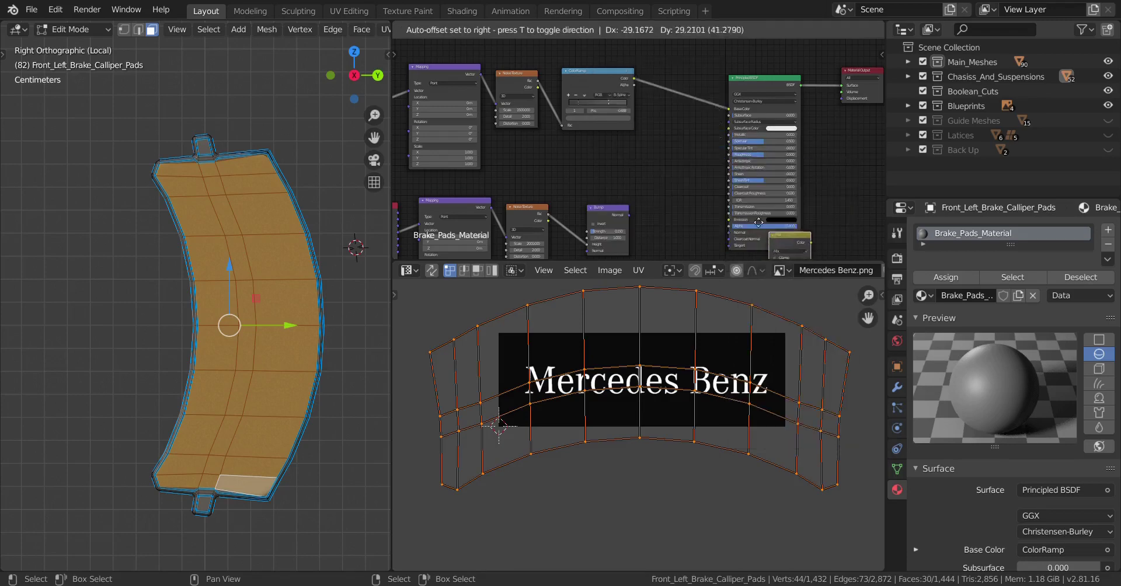
click(680, 193)
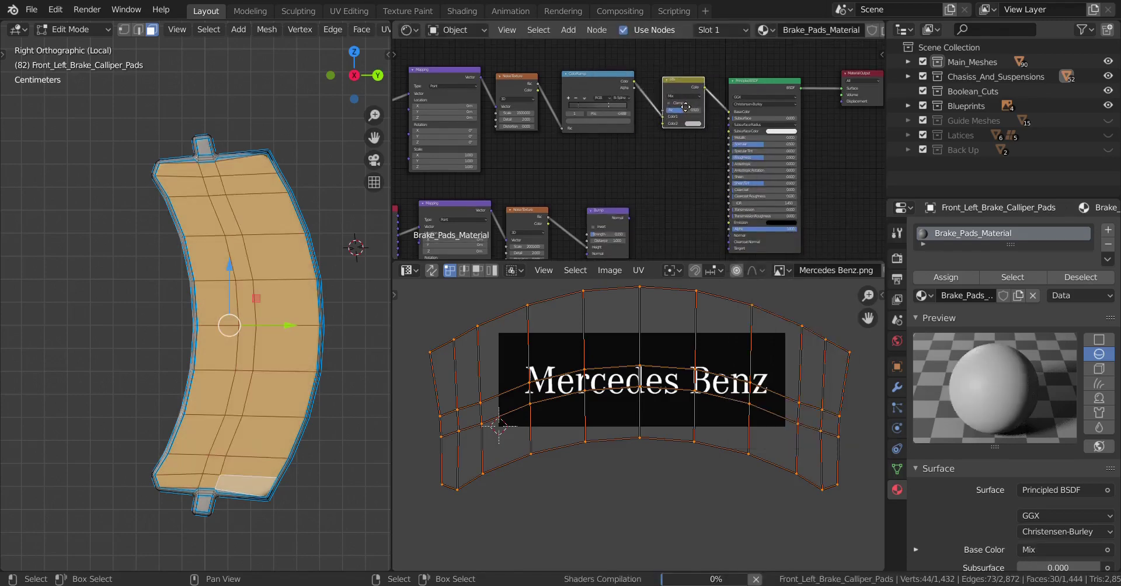
- Change the new Mix node's blending mode to Add
middle_drag(713, 140, 760, 108)
scroll(691, 107, up, 8)
middle_drag(691, 107, 611, 229)
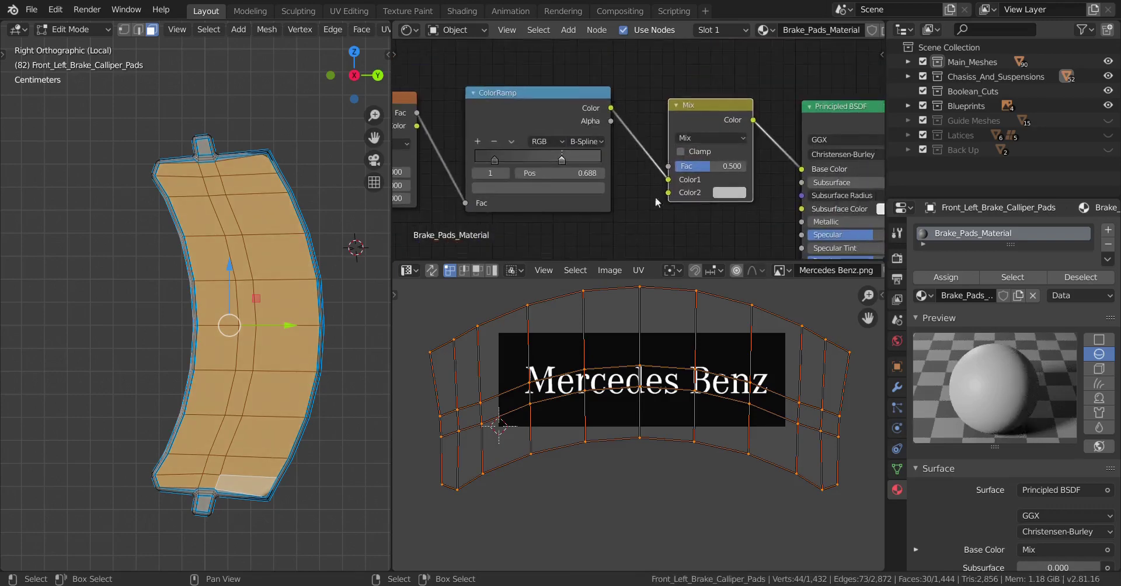
click(704, 143)
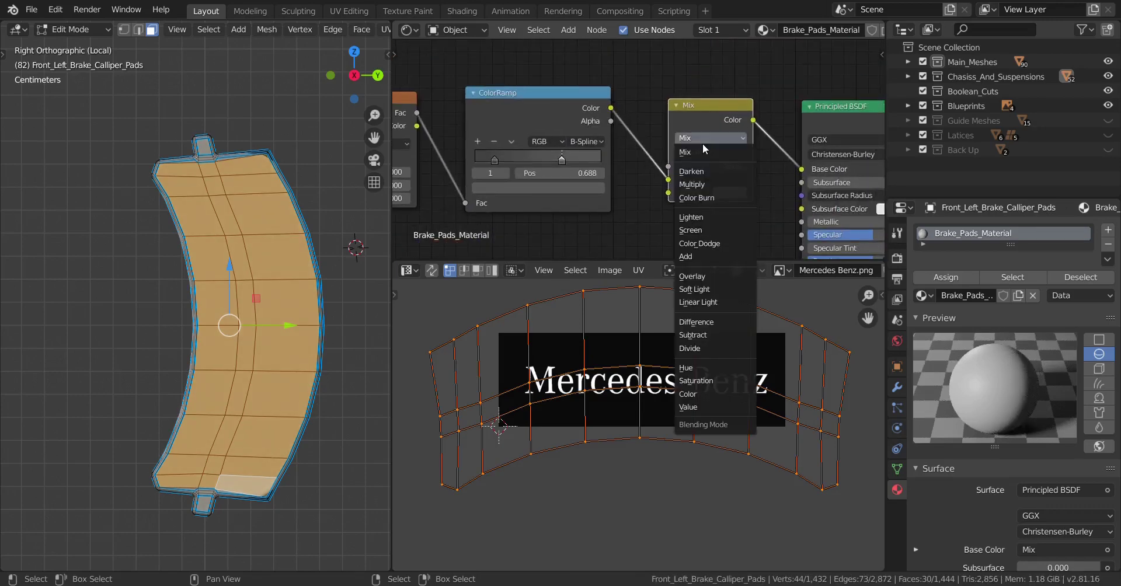
click(712, 257)
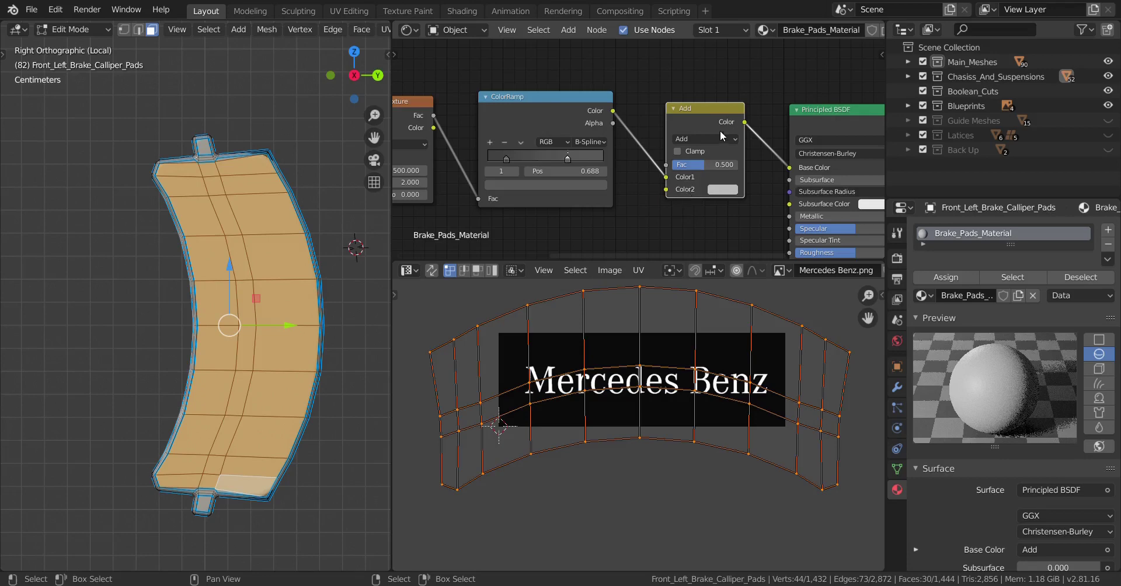
- Connect the Mercedes Benz.png texture's Color to the Add node's Color2 and return the pads to Object Mode
scroll(734, 152, down, 13)
middle_drag(766, 147, 763, 92)
scroll(760, 97, up, 5)
mouse_move(650, 180)
middle_down()
mouse_move(672, 122)
mouse_move(655, 176)
middle_up()
scroll(662, 153, down, 2)
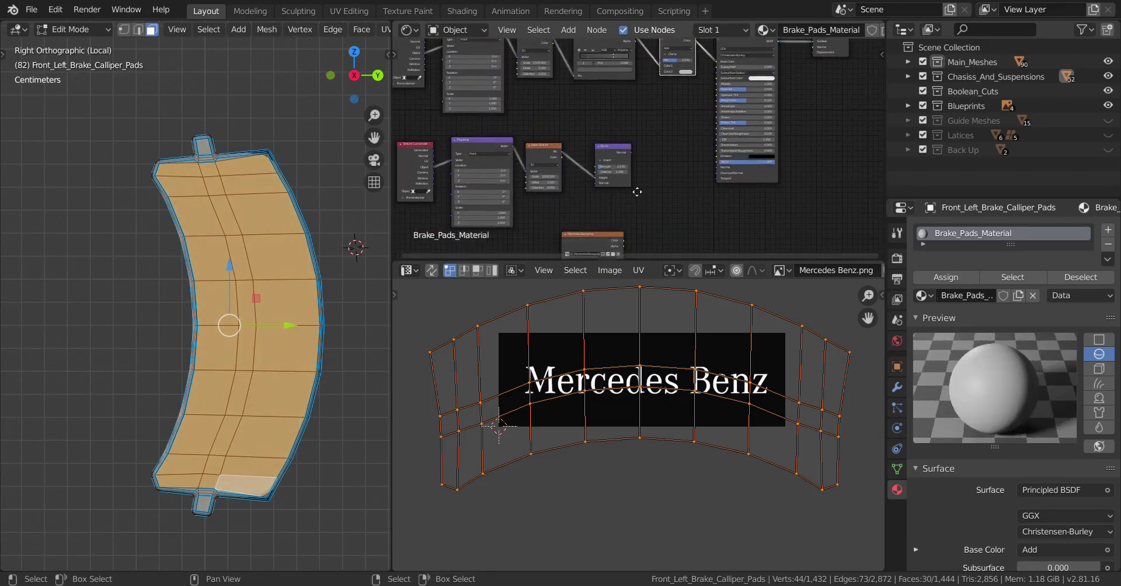
drag(624, 241, 662, 73)
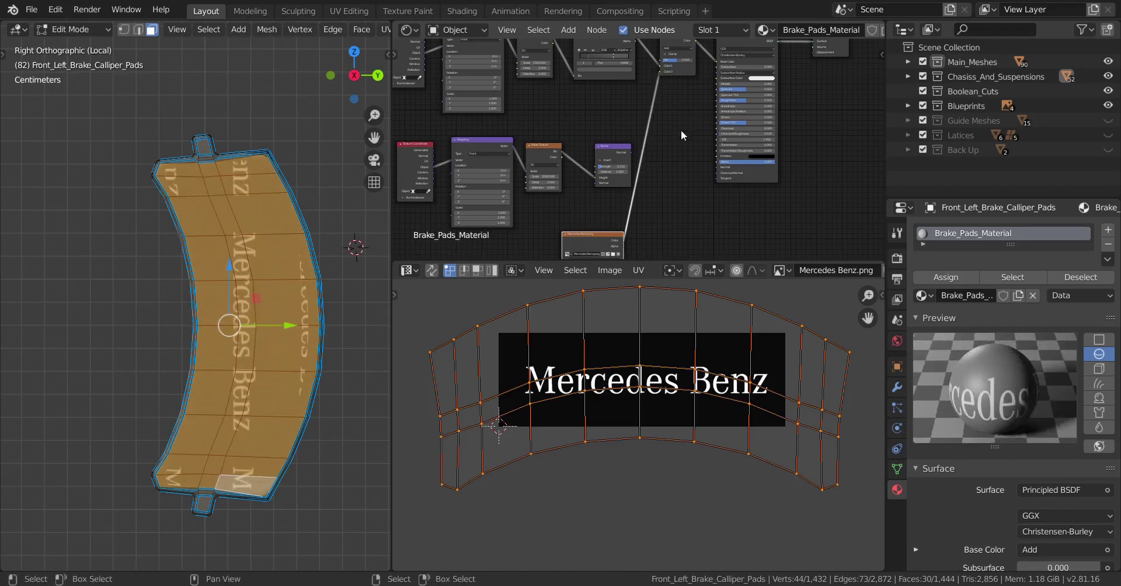
key(Tab)
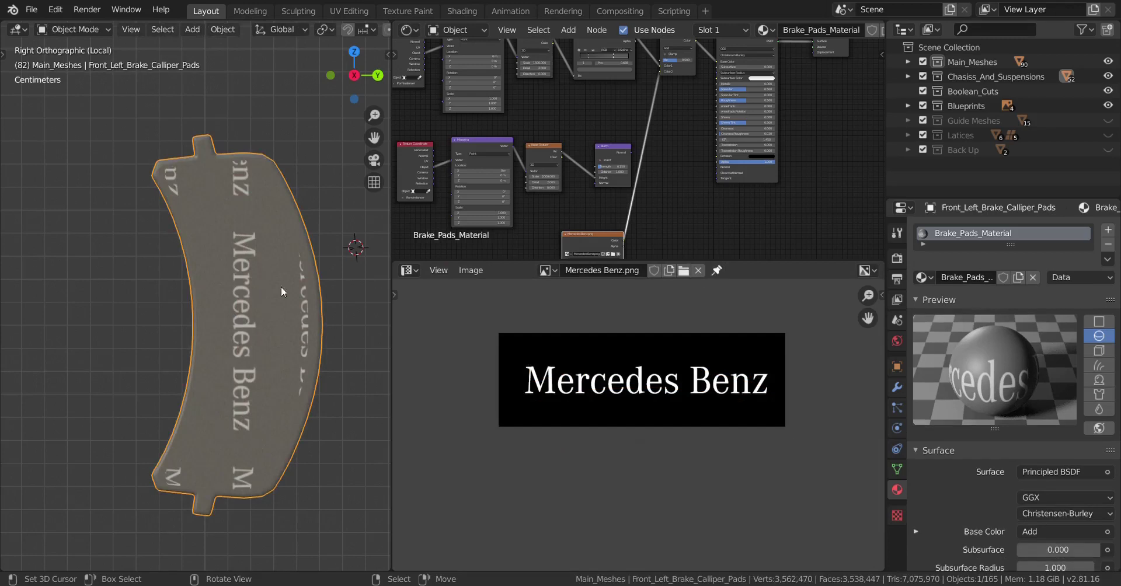
- Set the Mercedes Benz.png texture's extension from Repeat to Clip so the logo appears only once
middle_drag(649, 242, 733, 79)
scroll(734, 79, up, 8)
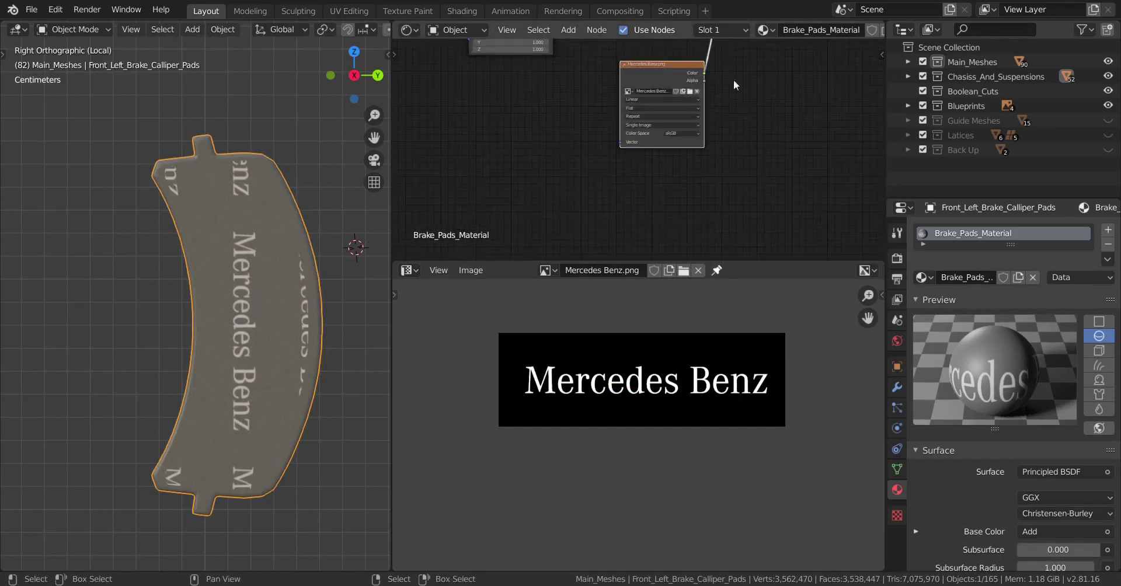
middle_drag(713, 133, 686, 173)
scroll(686, 173, up, 4)
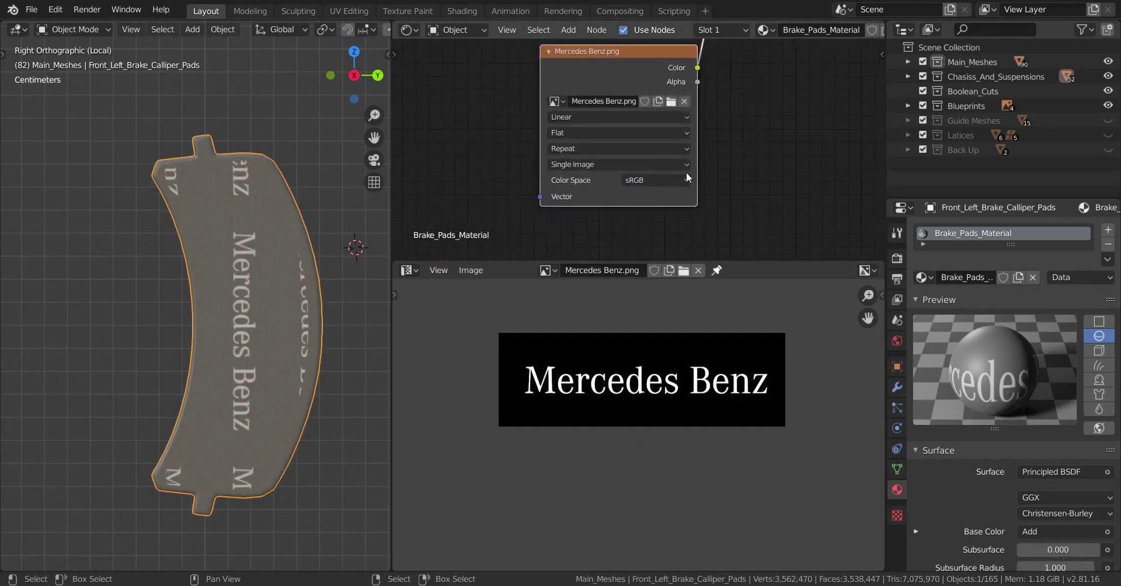
click(633, 147)
click(582, 195)
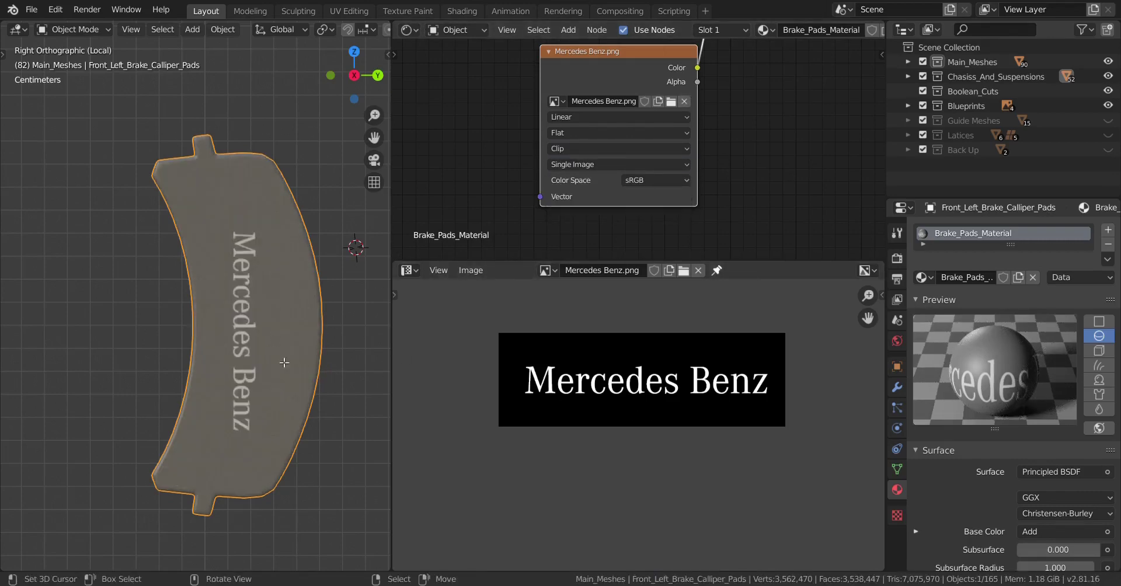
- In Edit Mode, move the pad's UV island along Y to place the lettering mid-width on the pad, then return to Object Mode
key(Tab)
key(g)
key(y)
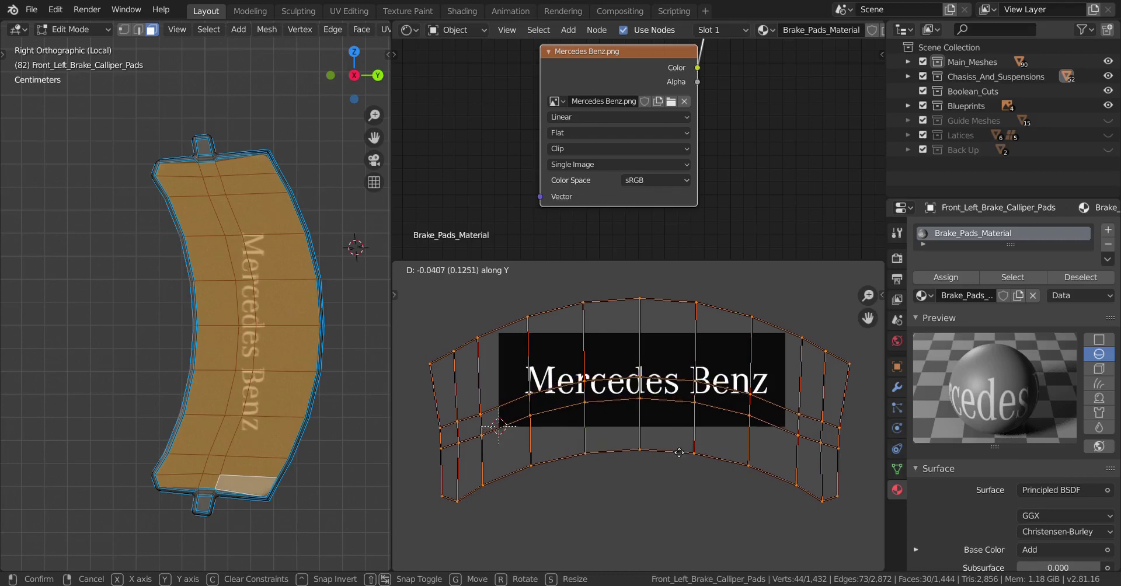
click(680, 416)
key(Tab)
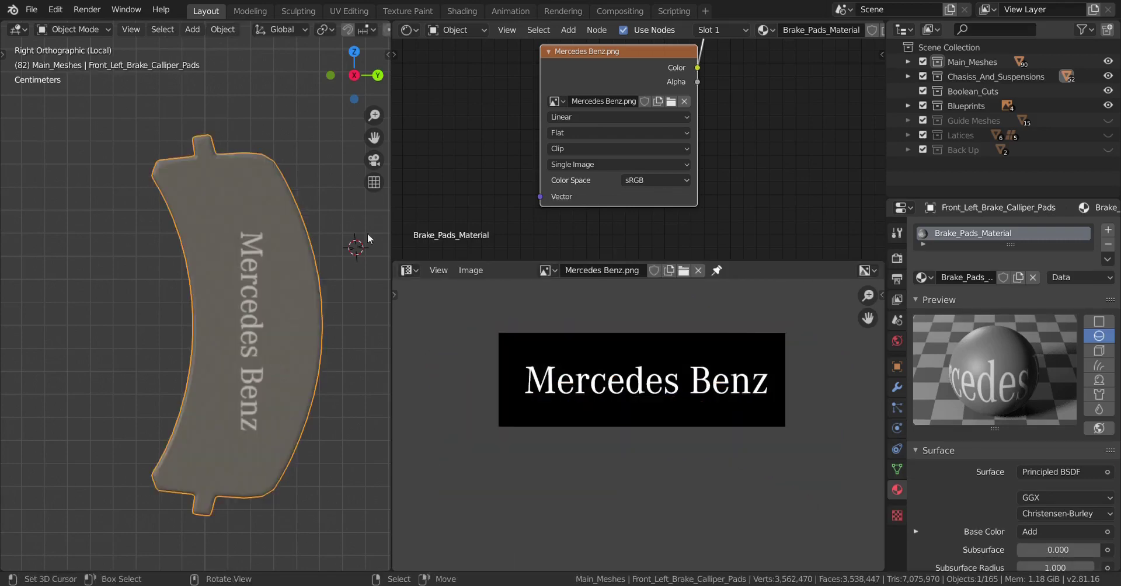
- Darken the ColorRamp stop at position 0.688 to an HSV value of 0.250
scroll(710, 60, down, 3)
middle_drag(710, 61, 628, 184)
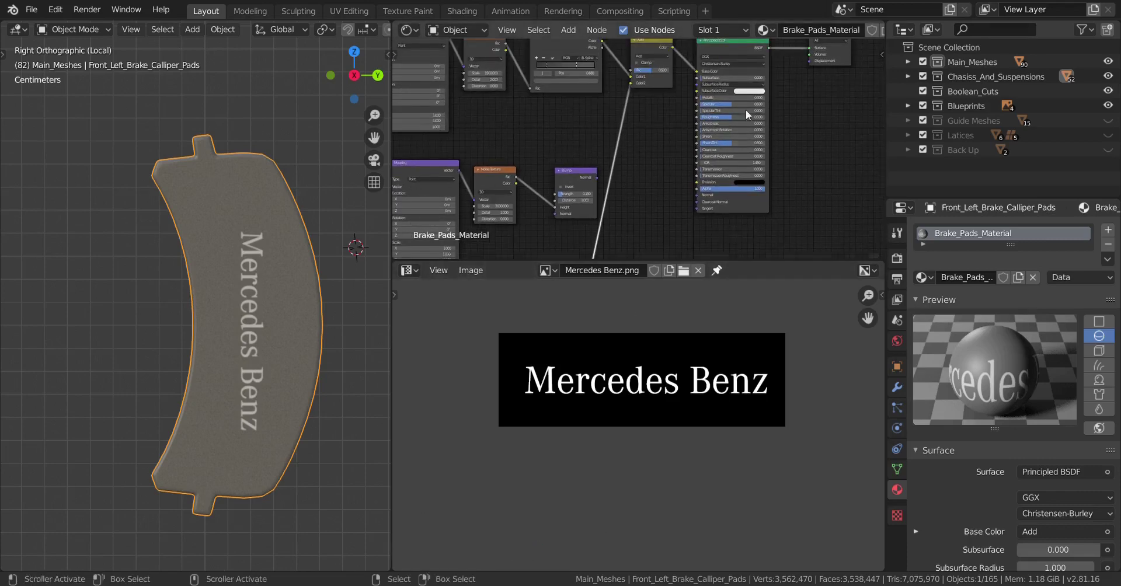
middle_drag(684, 106, 779, 149)
scroll(696, 122, up, 5)
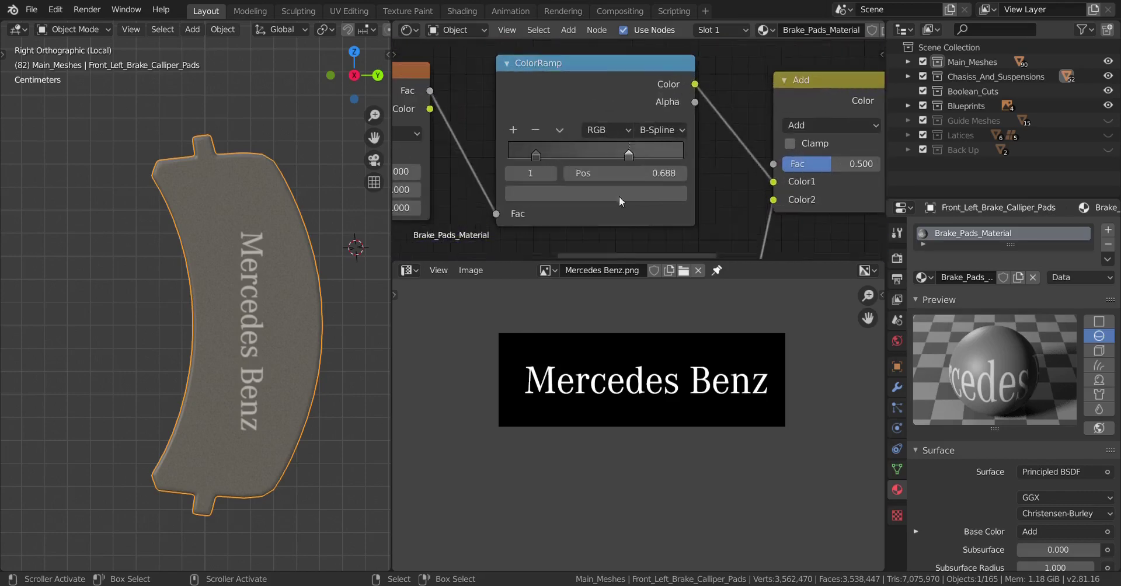
click(619, 194)
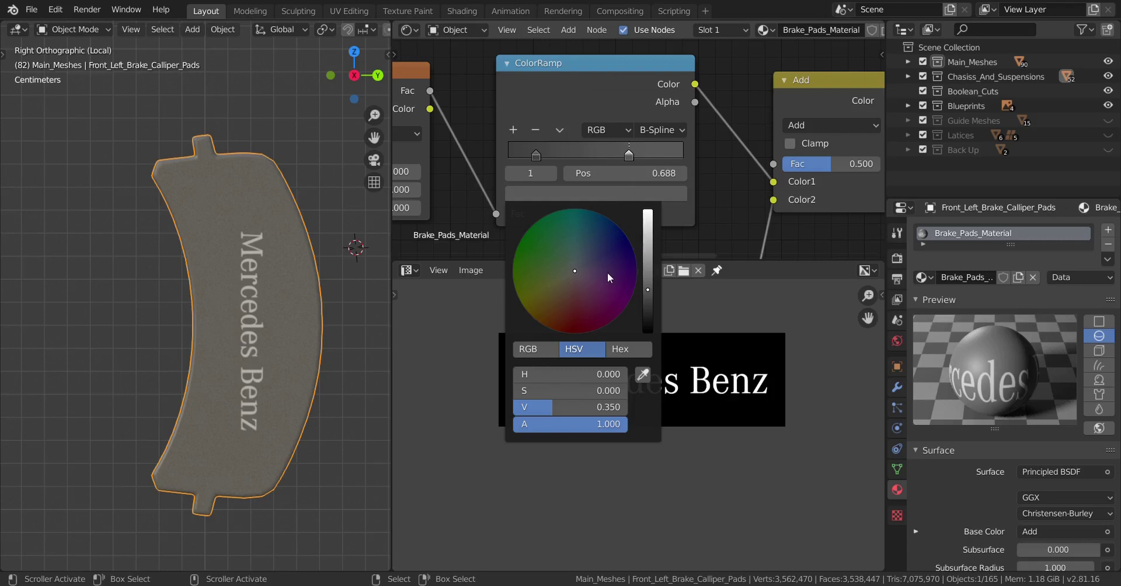
scroll(608, 273, down, 1)
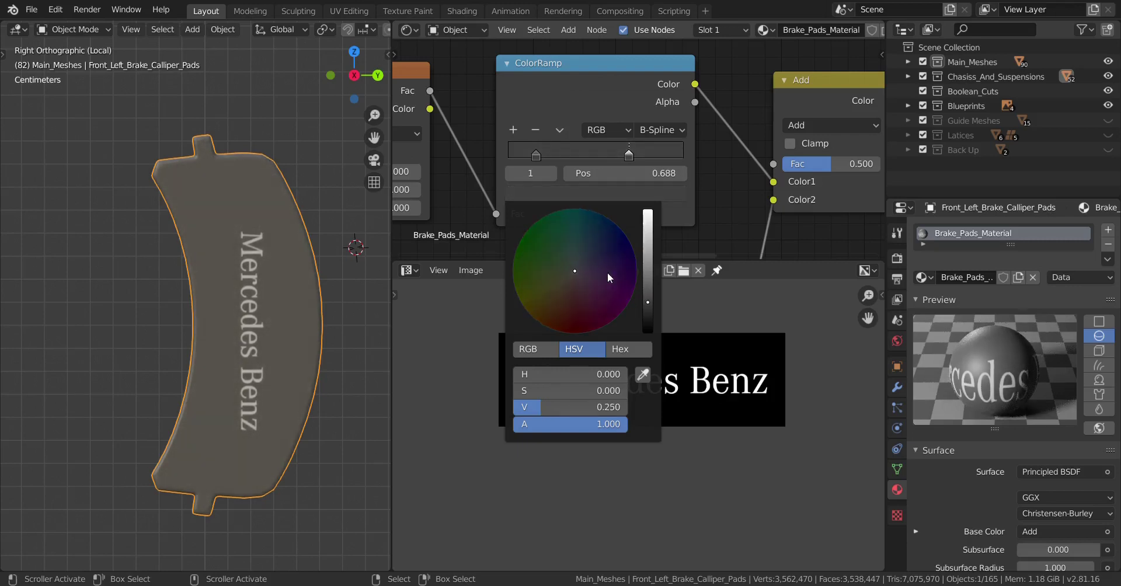
- Darken the colour of the ColorRamp stop at position 0.156 to a very dark grey
click(537, 154)
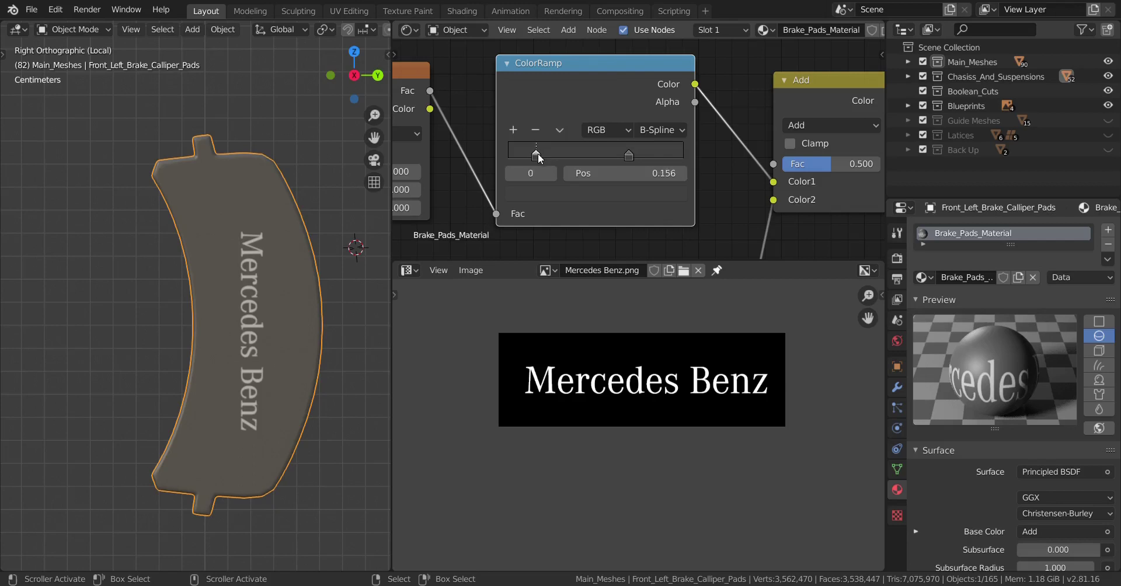
click(567, 197)
scroll(577, 269, down, 1)
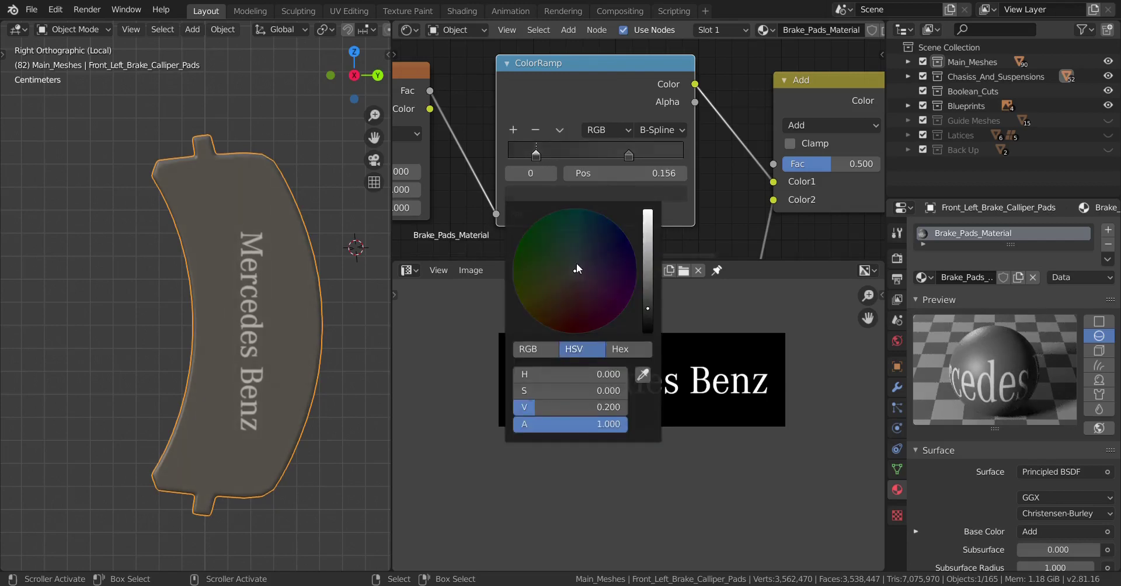
scroll(576, 266, down, 1)
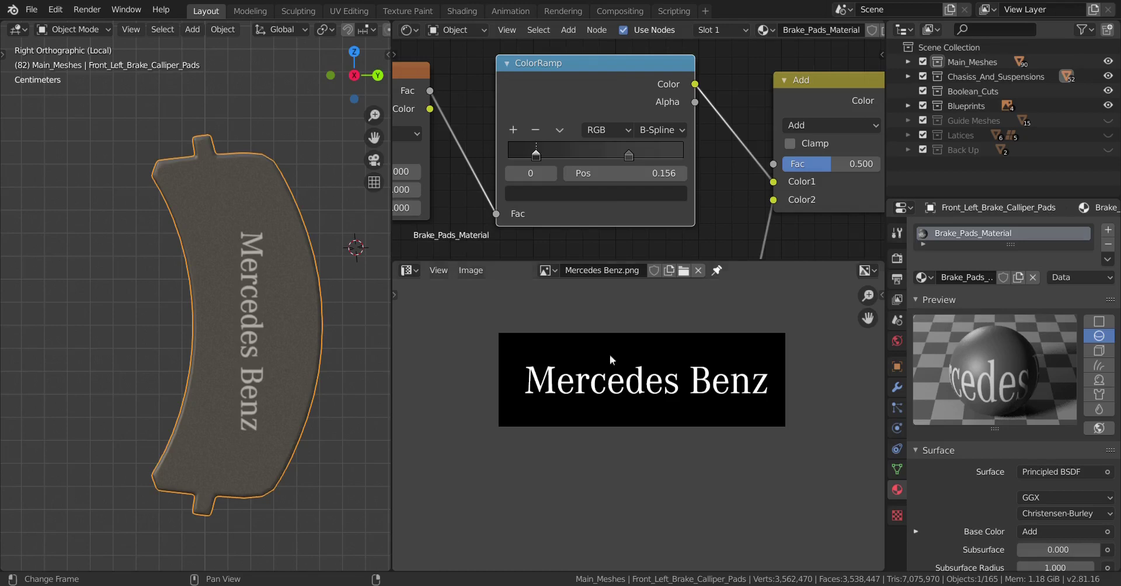
- Set the Principled BSDF's Metallic to 1.000 for the brake pads material
scroll(654, 141, down, 4)
middle_drag(847, 171, 631, 177)
middle_drag(710, 179, 685, 147)
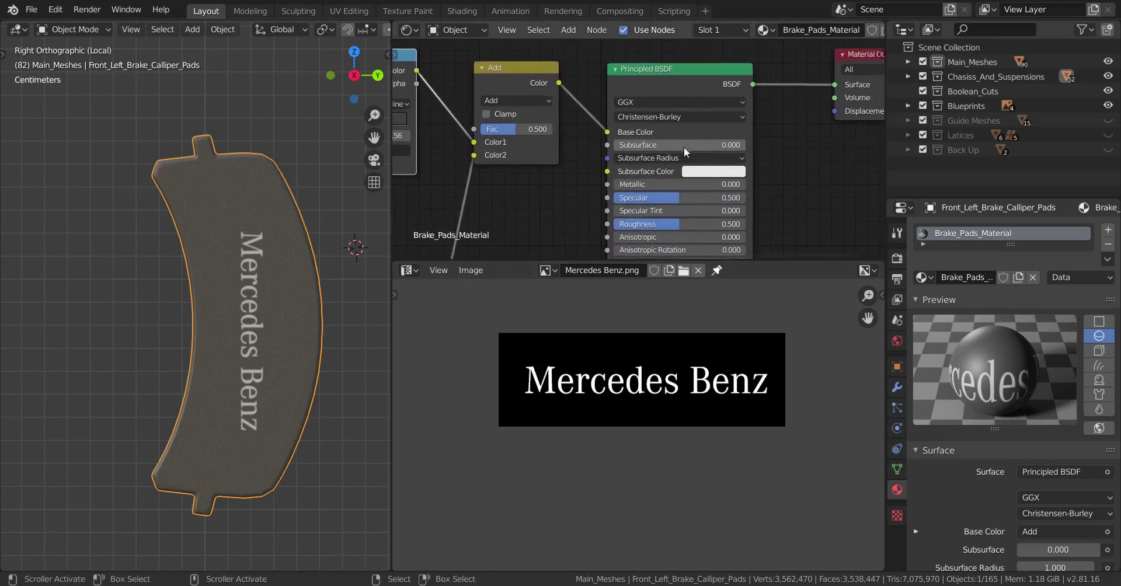
scroll(685, 147, up, 1)
drag(640, 186, 756, 187)
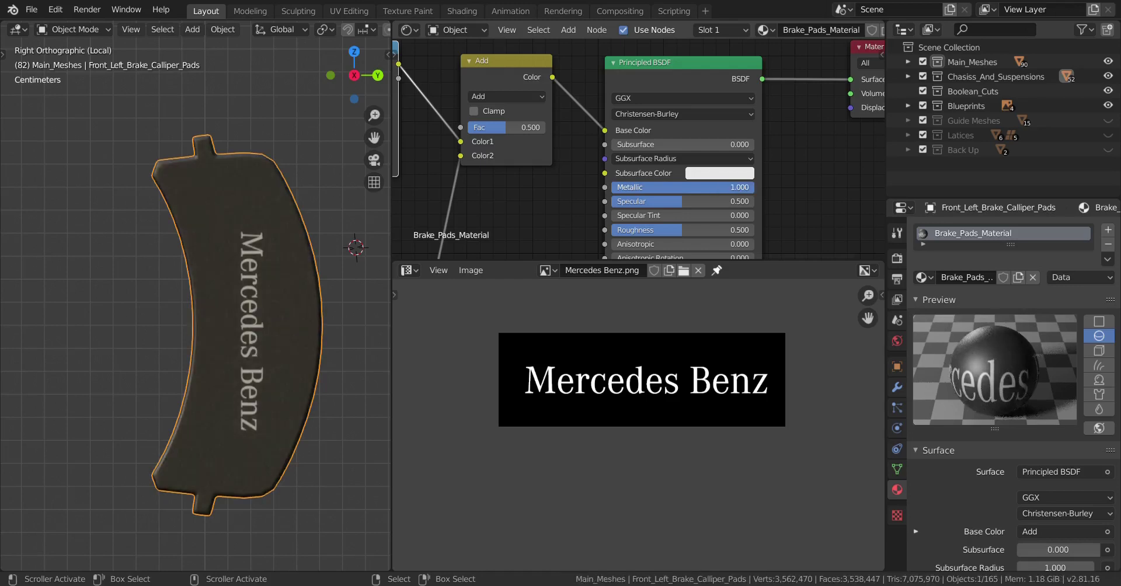
- Brighten the ColorRamp stops, setting the HSV value to 0.250 at position 0.156 and 0.350 at position 0.688
middle_drag(577, 177, 689, 174)
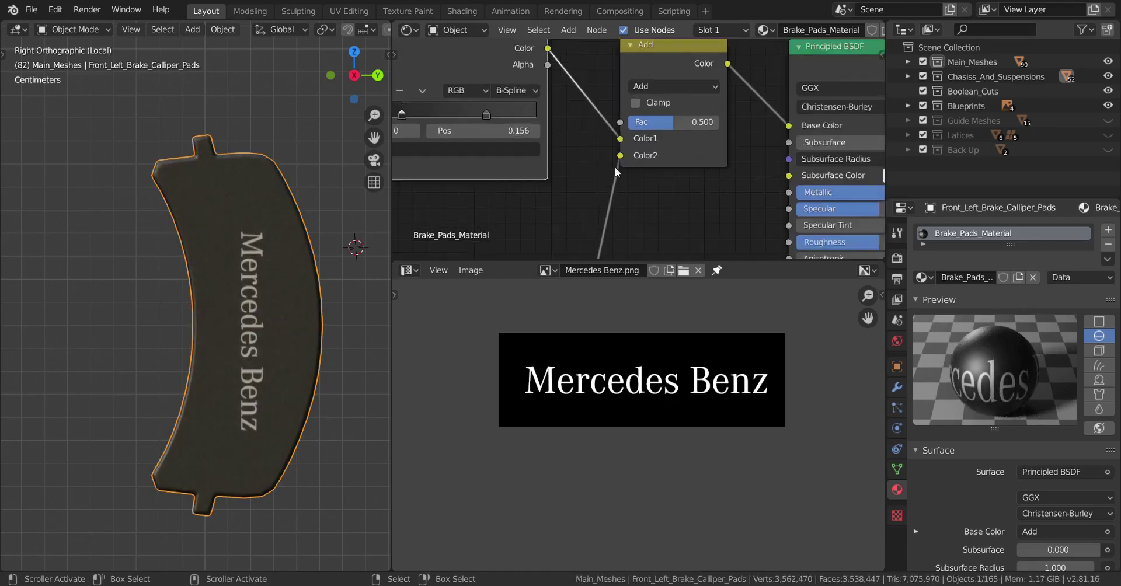
middle_drag(615, 167, 723, 189)
scroll(517, 129, up, 3)
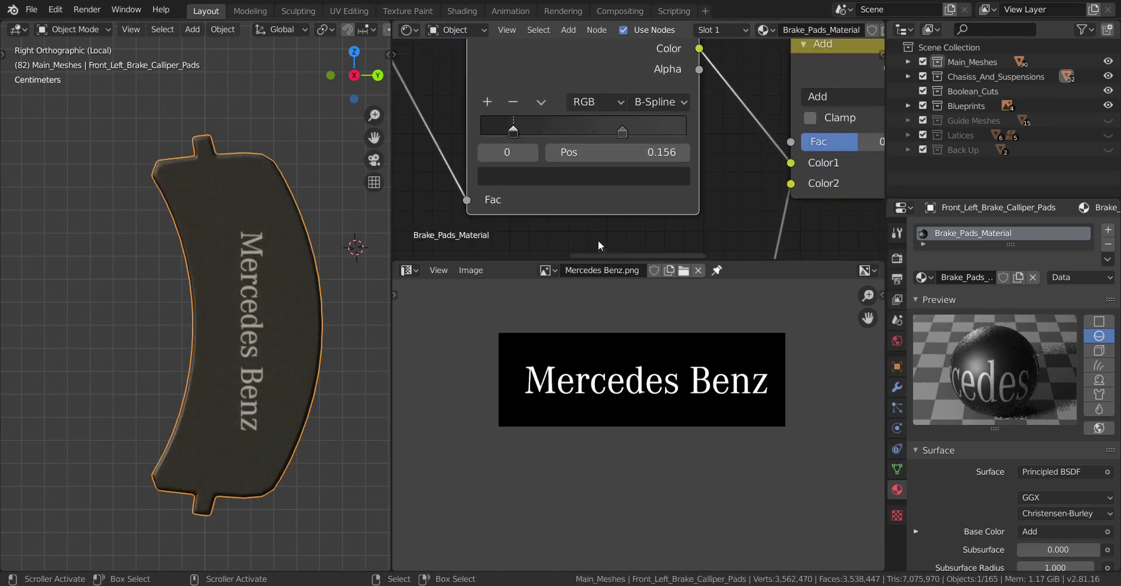
click(577, 178)
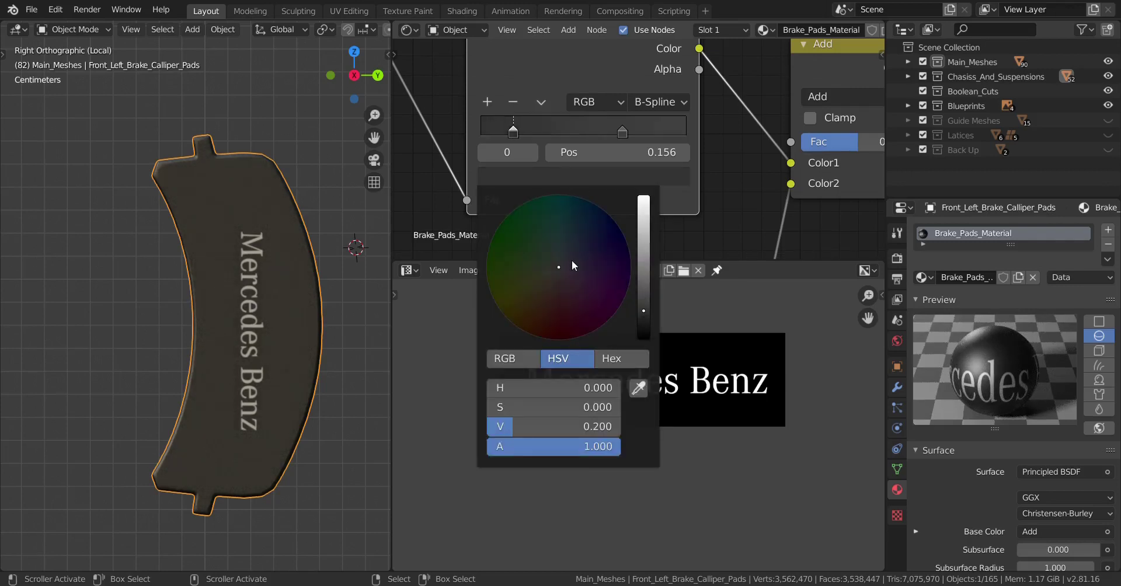
scroll(573, 263, up, 1)
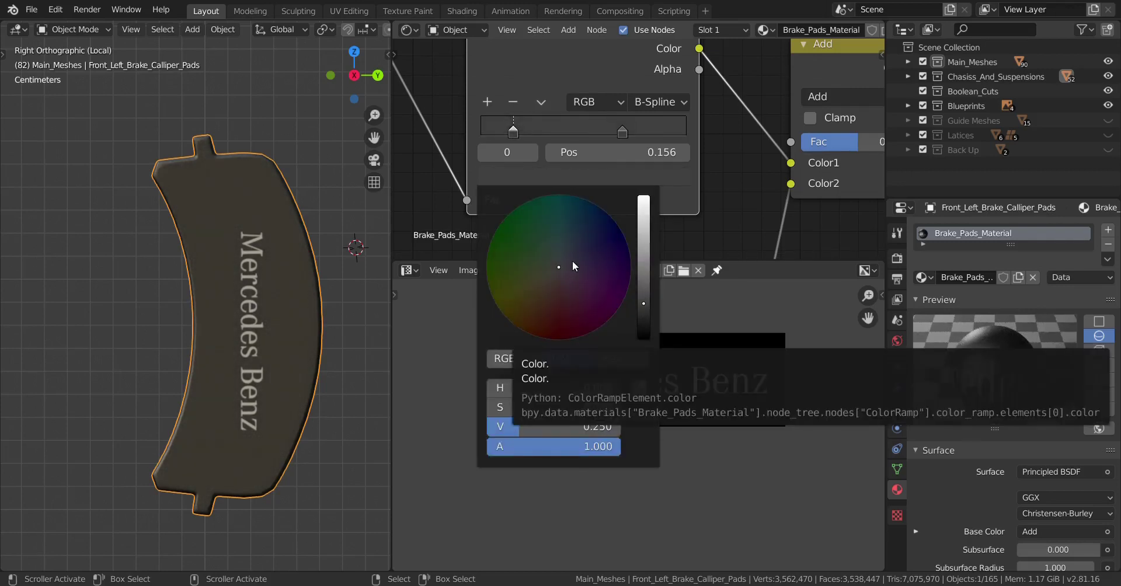
click(622, 131)
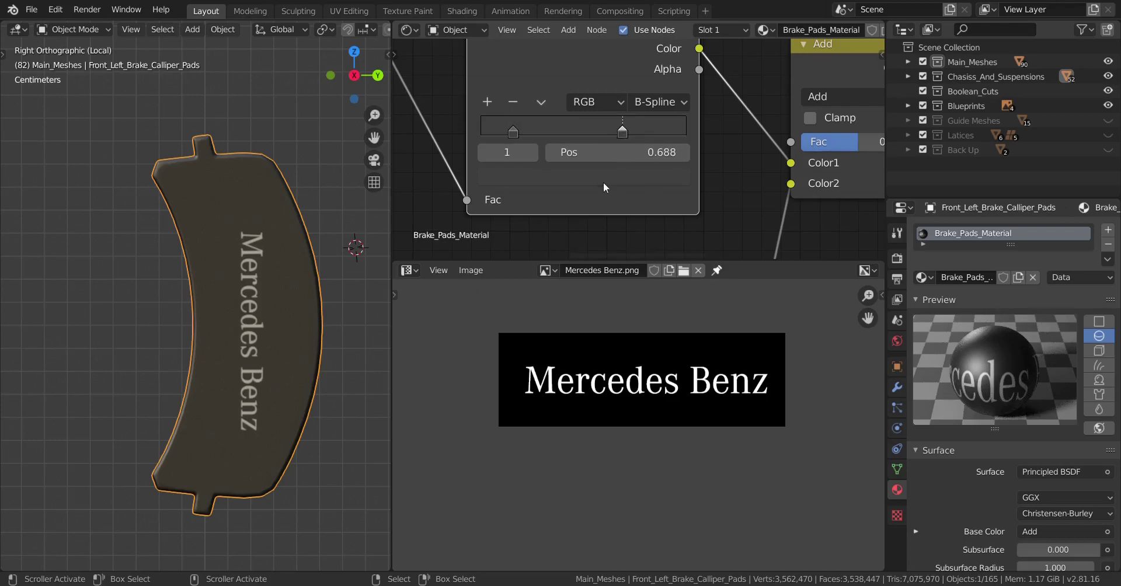
click(604, 179)
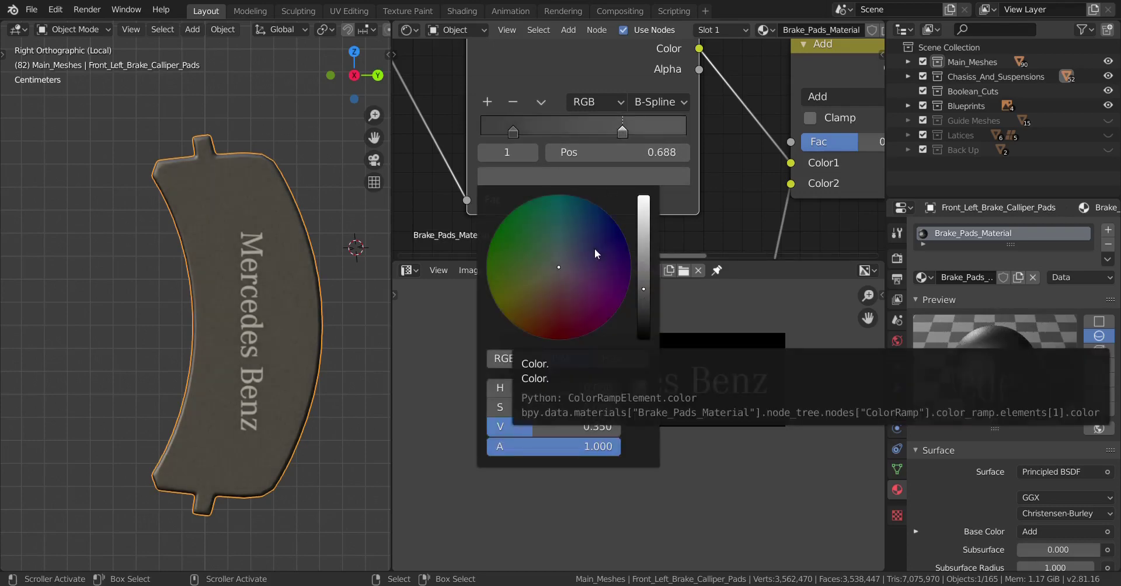
- Duplicate the Add node and place the copy between the Bump node and the Principled BSDF
scroll(786, 129, down, 9)
middle_drag(759, 139, 633, 40)
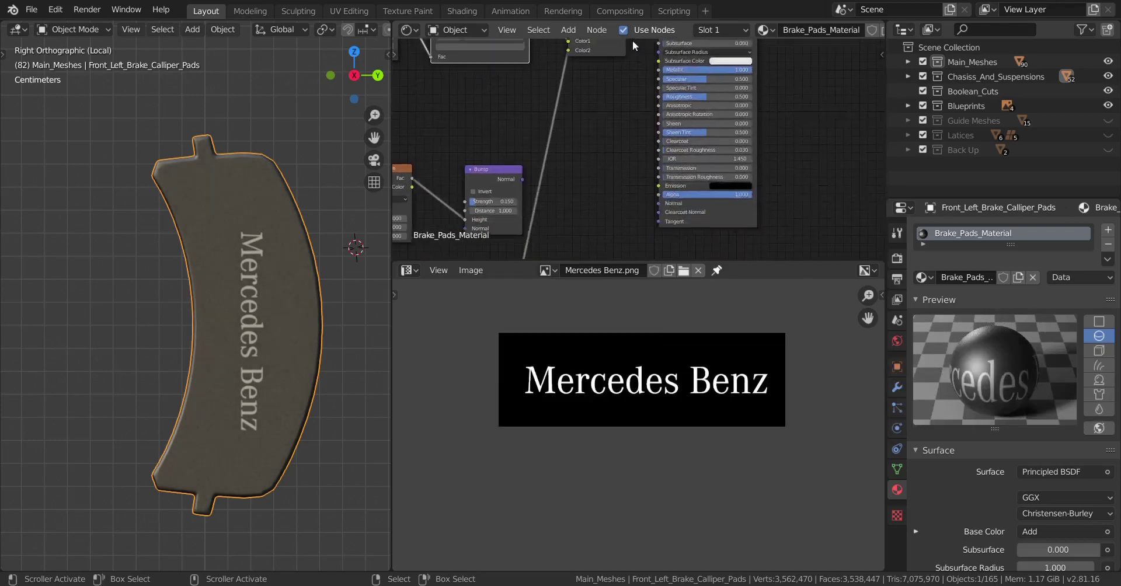
middle_drag(628, 115, 720, 60)
scroll(632, 153, down, 2)
middle_drag(631, 194, 632, 166)
scroll(632, 166, up, 2)
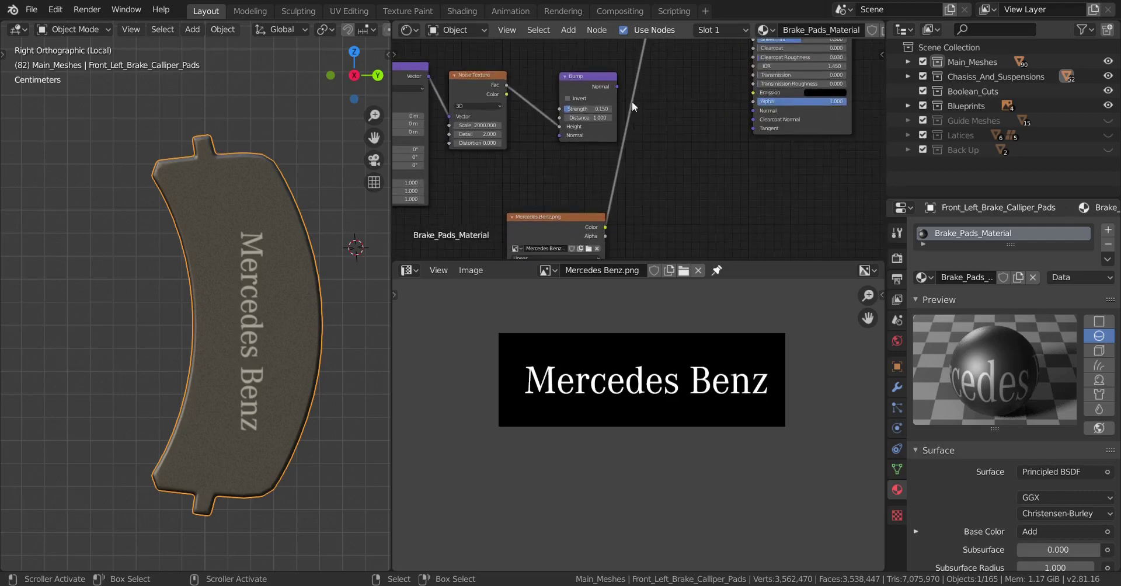
middle_drag(632, 103, 629, 182)
scroll(628, 135, down, 4)
middle_drag(627, 122, 626, 164)
click(671, 80)
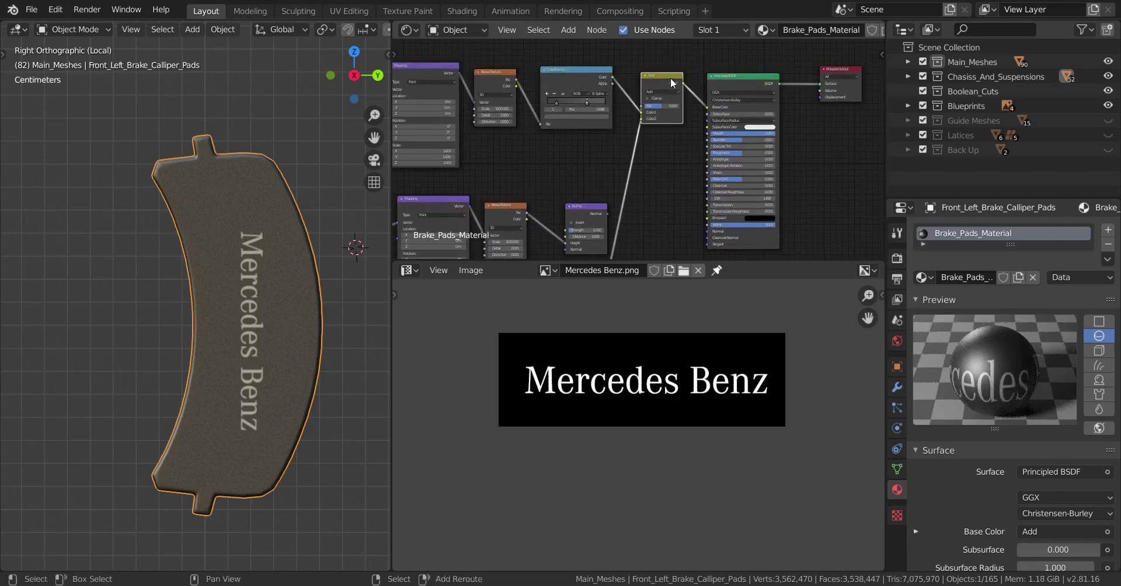
key(shift+d)
click(682, 169)
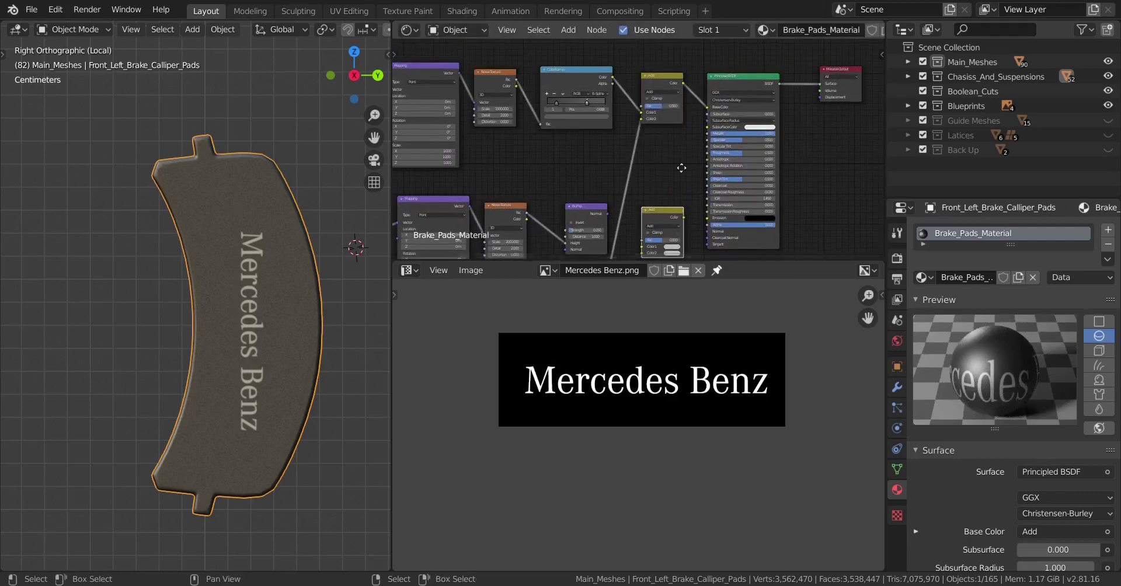
- Move the Bump node nearer the Principled BSDF and insert the duplicated Add node between the Noise Texture and the Bump's Height
middle_drag(666, 222, 707, 124)
scroll(706, 124, up, 5)
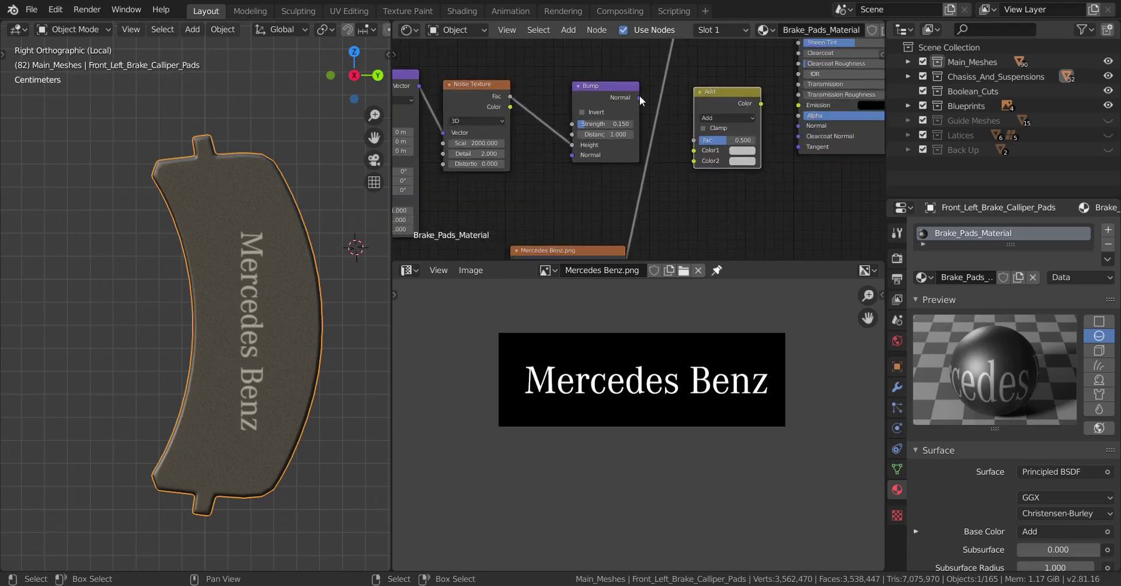
scroll(671, 151, down, 1)
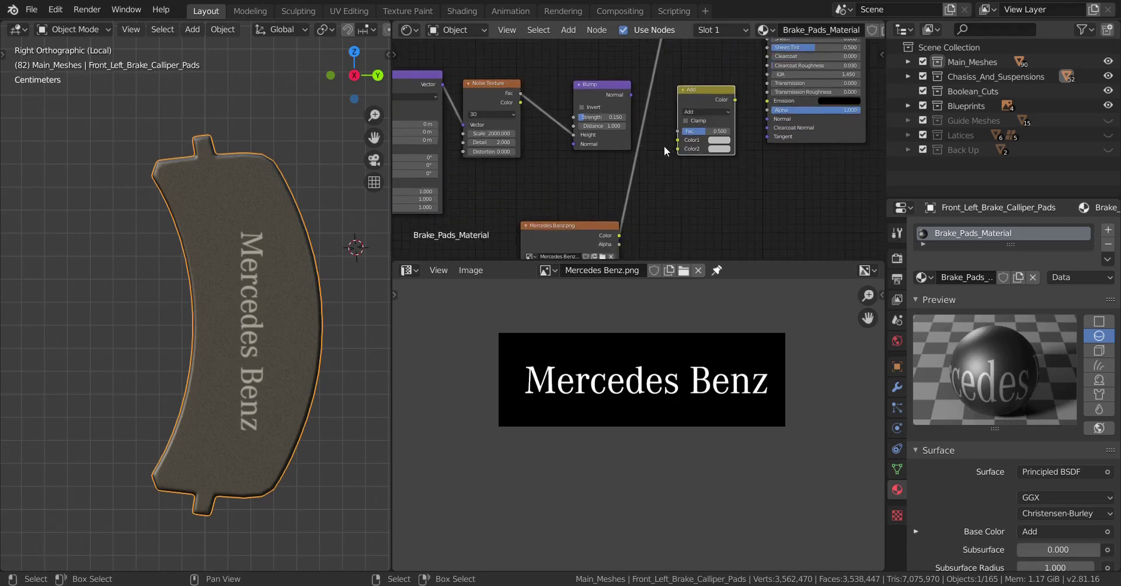
click(661, 187)
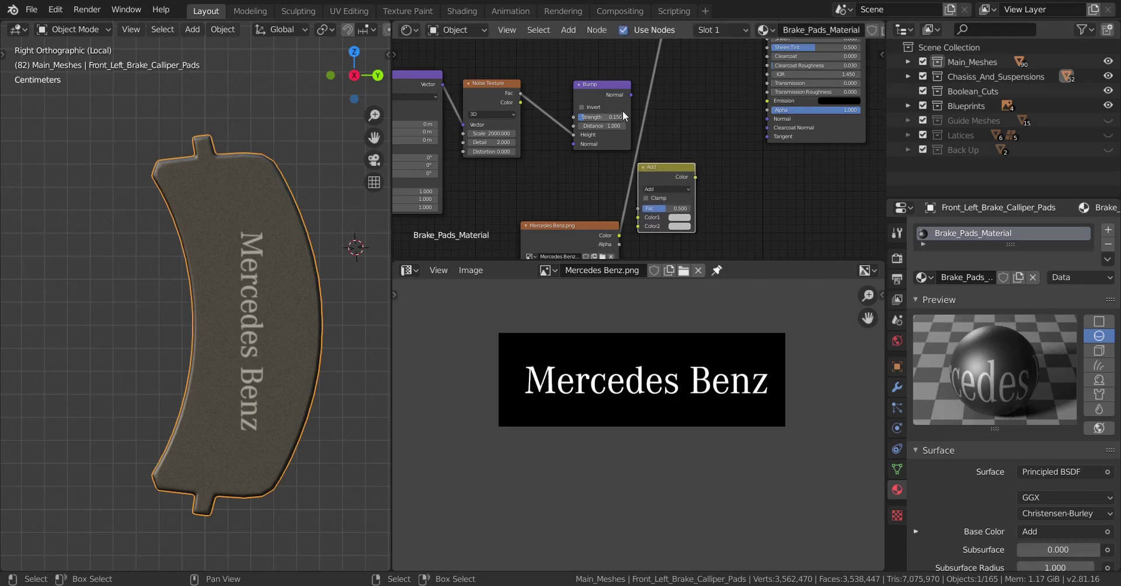
drag(612, 98, 731, 99)
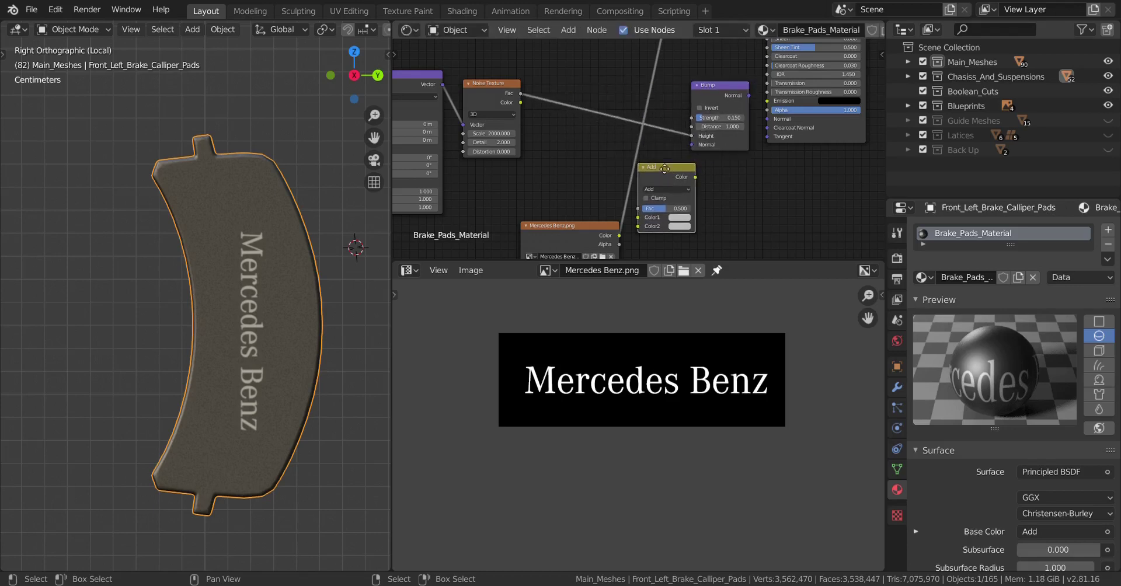
drag(665, 188, 618, 107)
- Link the Mercedes Benz.png Color output to the new Add node's Color2, and the Bump's Normal to the Principled BSDF's Normal
middle_drag(619, 160, 714, 169)
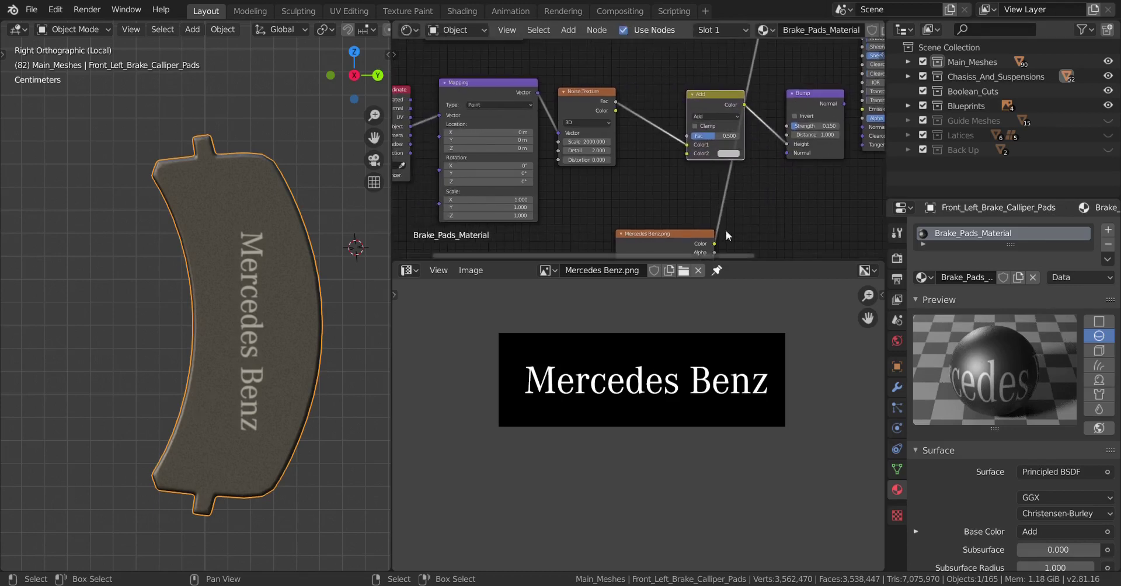
drag(715, 244, 685, 155)
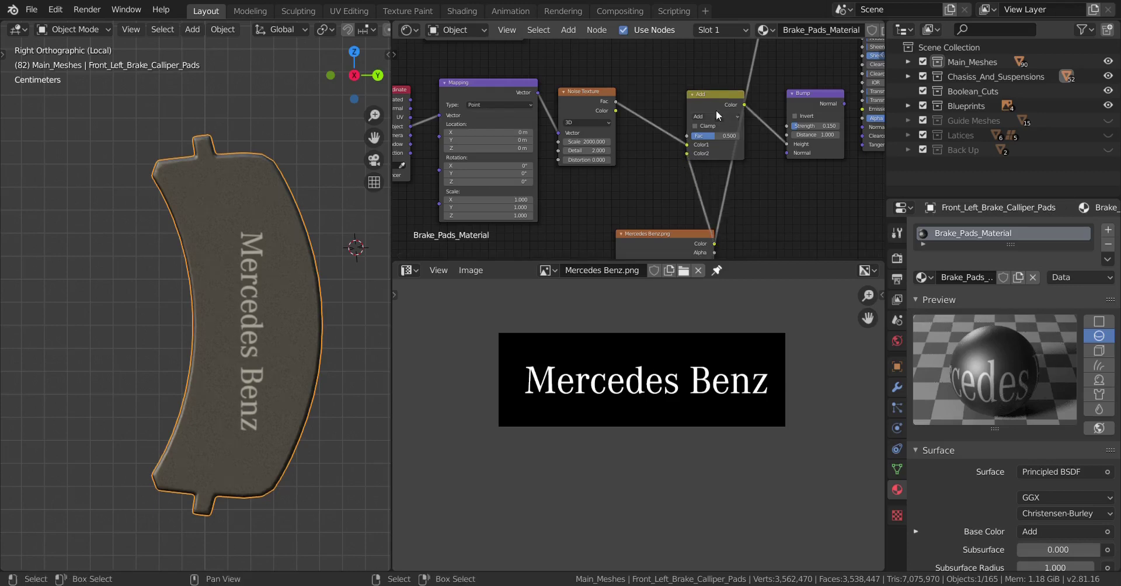
drag(716, 110, 735, 115)
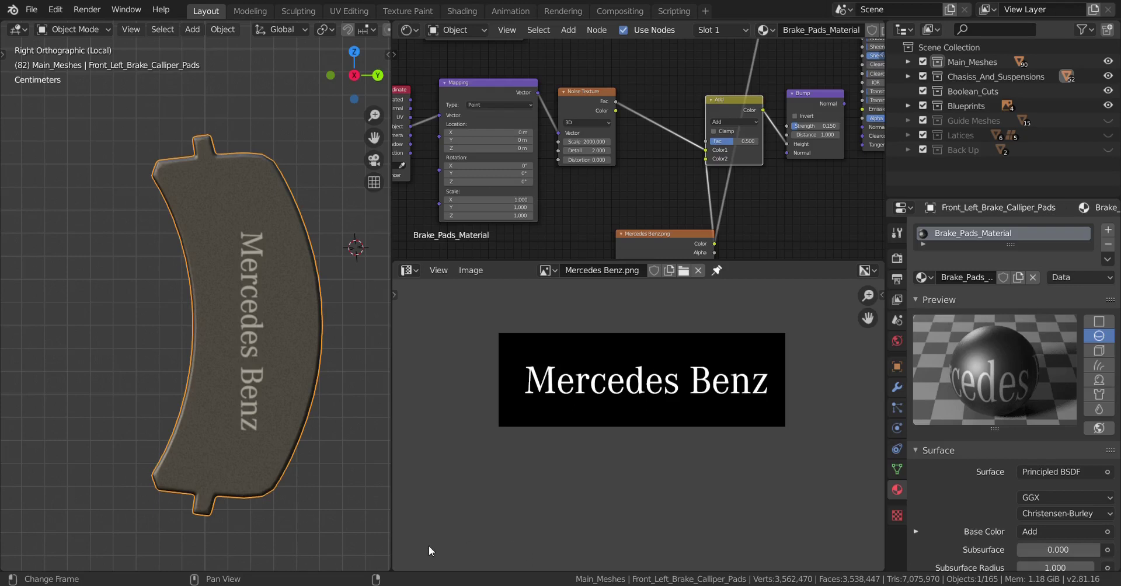
middle_drag(799, 148, 620, 163)
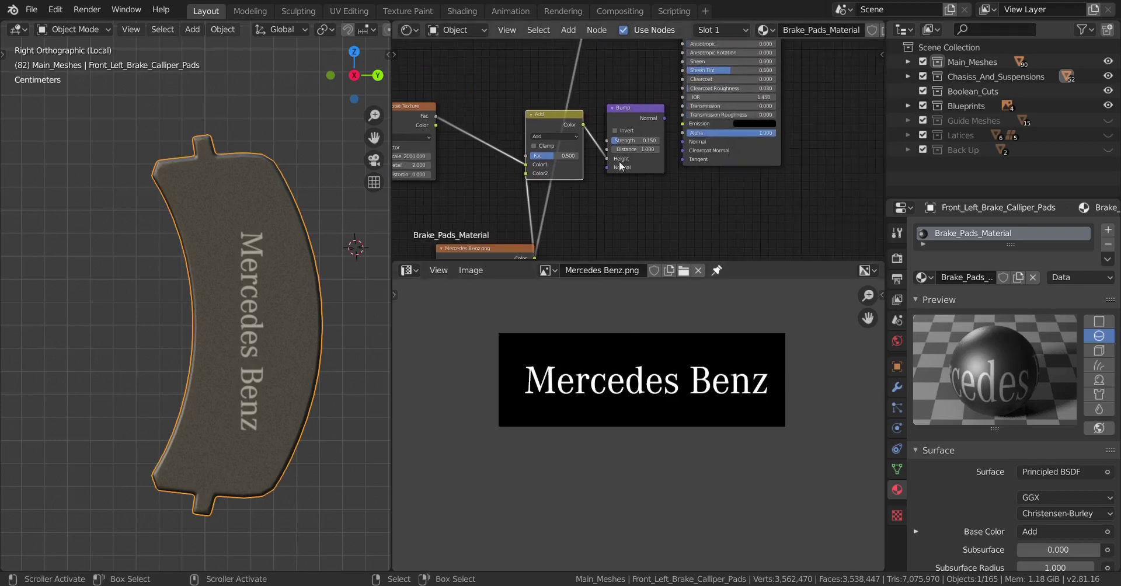
drag(665, 118, 683, 142)
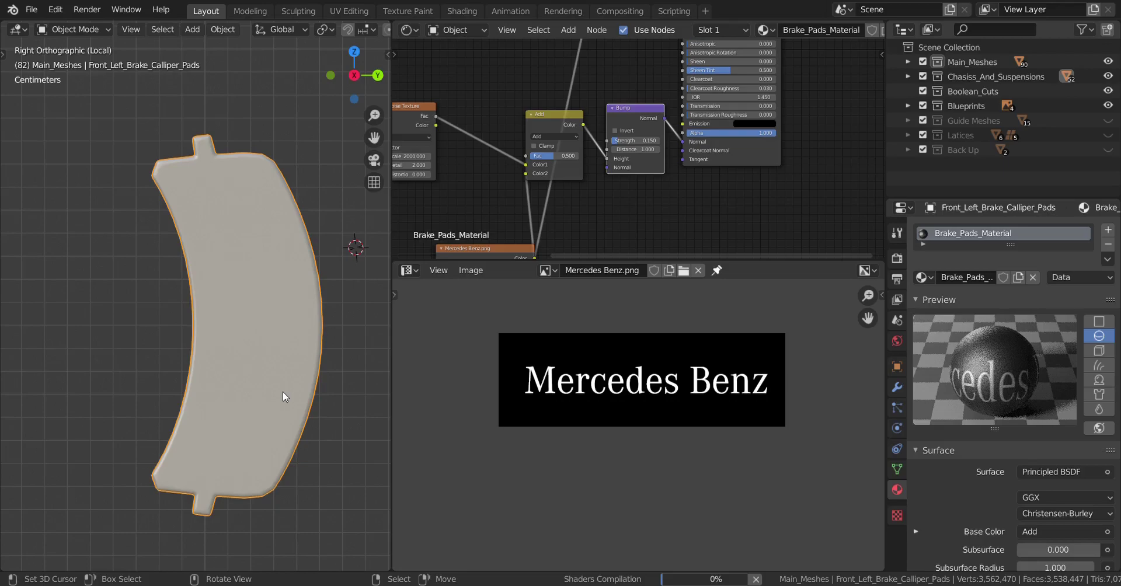
- Examine the bump texture and lettering on the brake pad's outer face up close and from an angle
scroll(283, 392, up, 5)
middle_drag(283, 392, 212, 398)
scroll(212, 380, down, 3)
scroll(212, 399, up, 3)
scroll(212, 381, up, 2)
shift+middle_drag(222, 305, 230, 387)
scroll(213, 384, down, 7)
scroll(238, 392, up, 3)
- Set the Bump node's Strength to 0.100
middle_drag(632, 188, 640, 202)
scroll(636, 201, up, 6)
scroll(635, 201, up, 1)
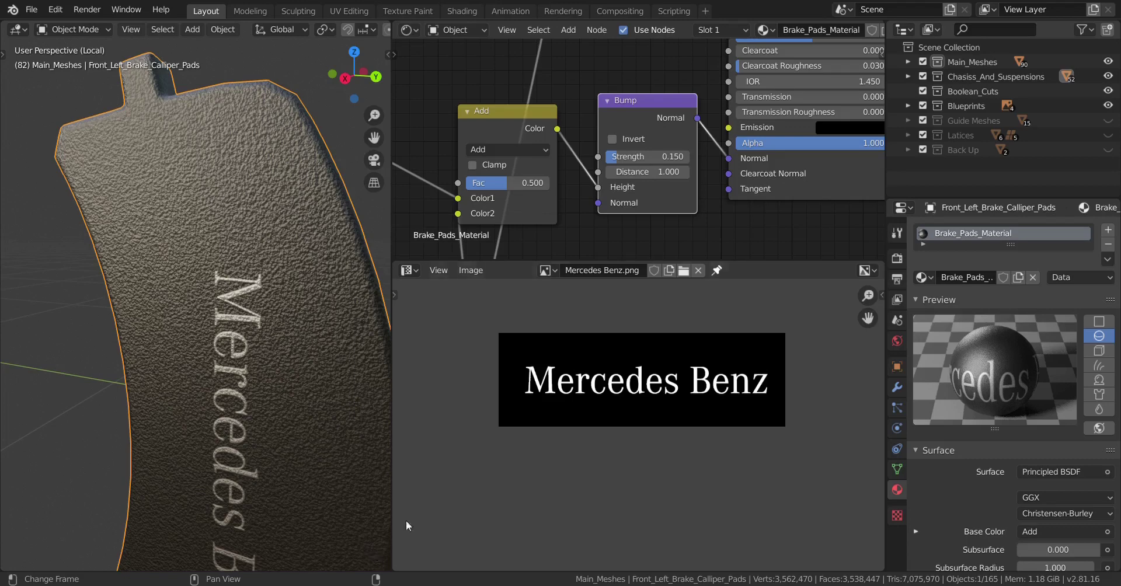
click(661, 158)
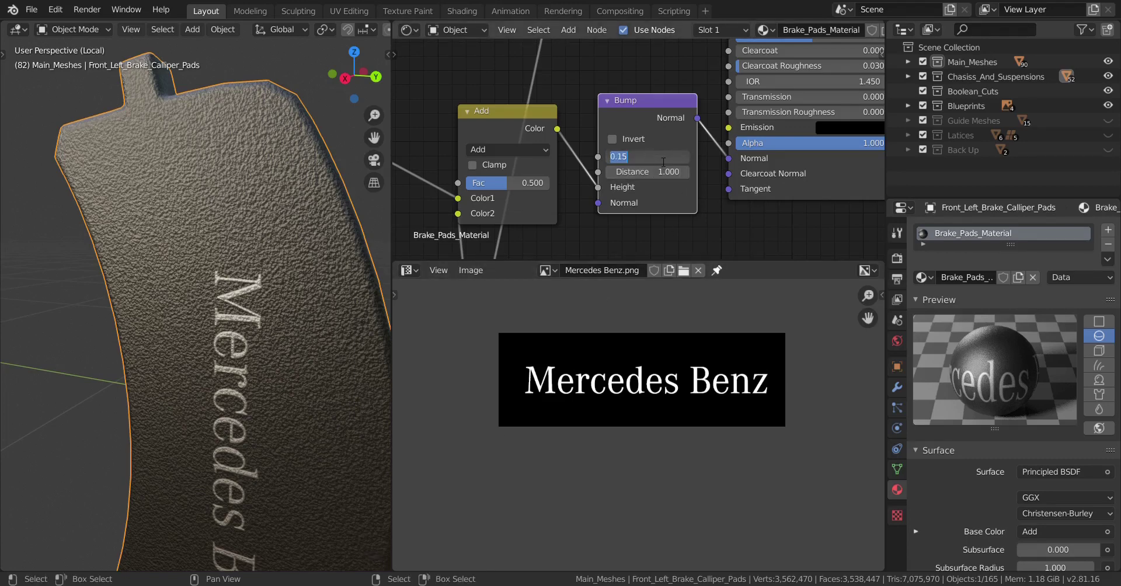
text(0.1)
key(Return)
- Check the softened bump on the pads, then unhide the surrounding calliper parts with everything deselected
scroll(250, 312, down, 5)
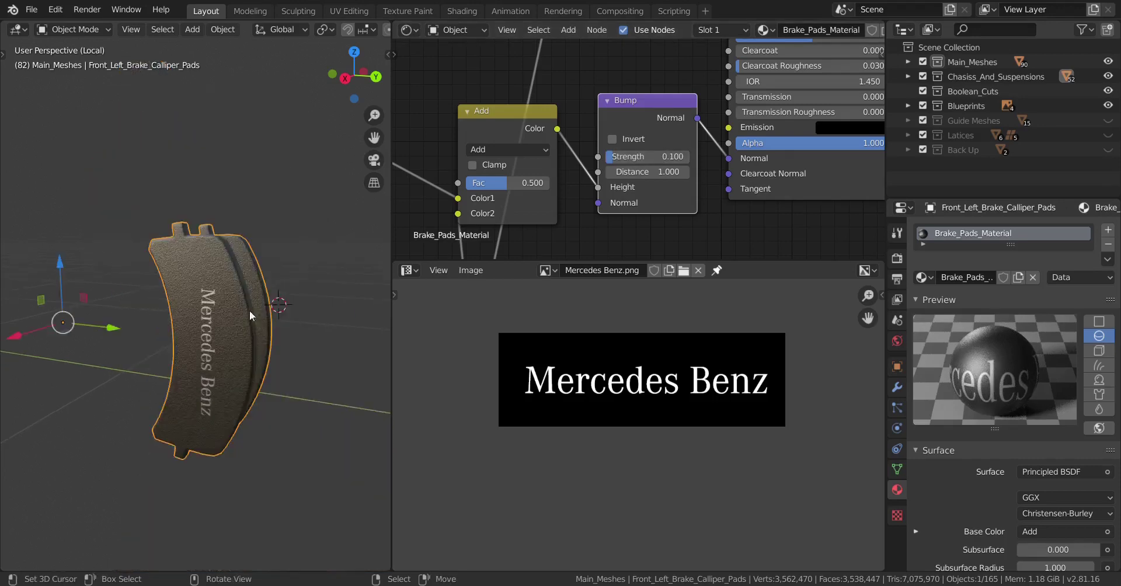
mouse_move(250, 311)
middle_down()
mouse_move(201, 317)
mouse_move(244, 336)
mouse_move(255, 327)
middle_up()
scroll(244, 337, up, 4)
scroll(256, 370, down, 3)
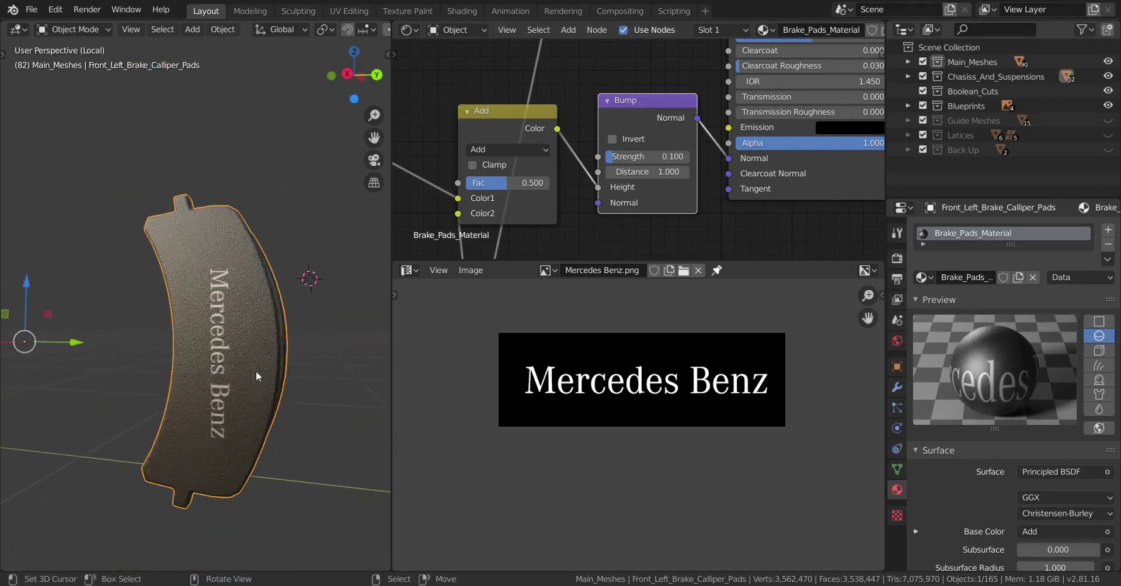
middle_drag(256, 370, 274, 372)
key(alt+a)
middle_drag(274, 371, 223, 367)
key(alt+h)
key(alt+a)
scroll(223, 367, down, 2)
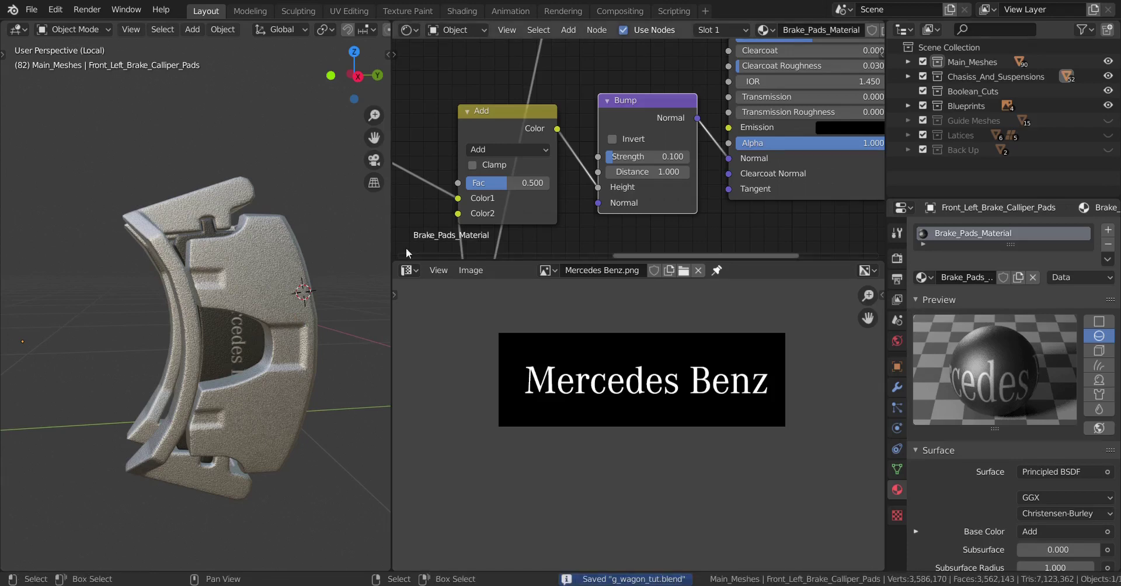
- Enlarge the shader node editor over the image editor and show the complete Brake_Pads_Material node network
drag(411, 339, 413, 342)
scroll(554, 276, down, 8)
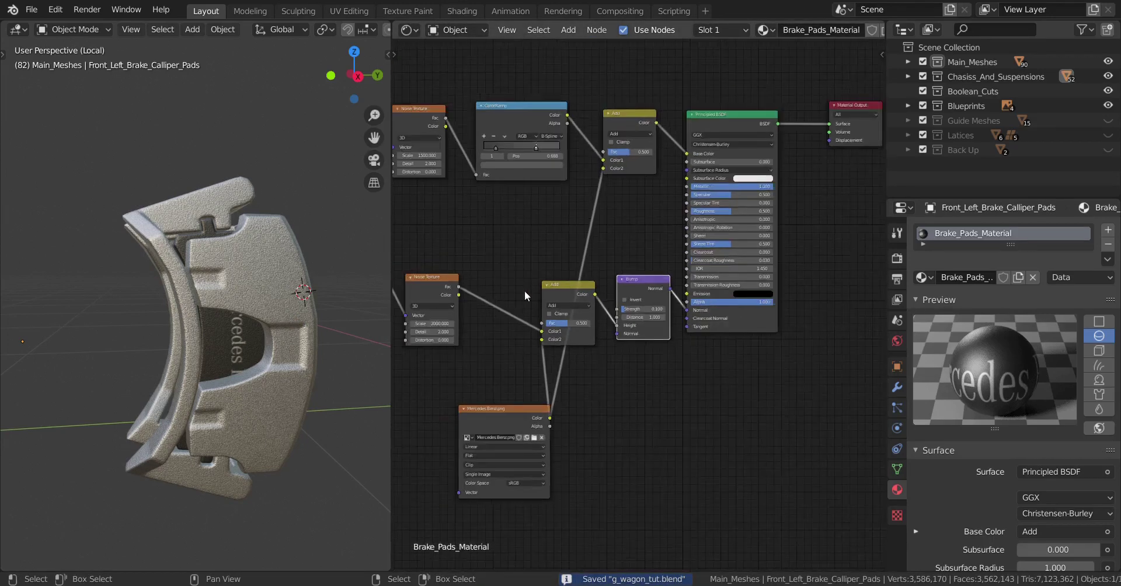
middle_drag(521, 293, 668, 318)
scroll(514, 340, down, 4)
middle_drag(570, 337, 623, 330)
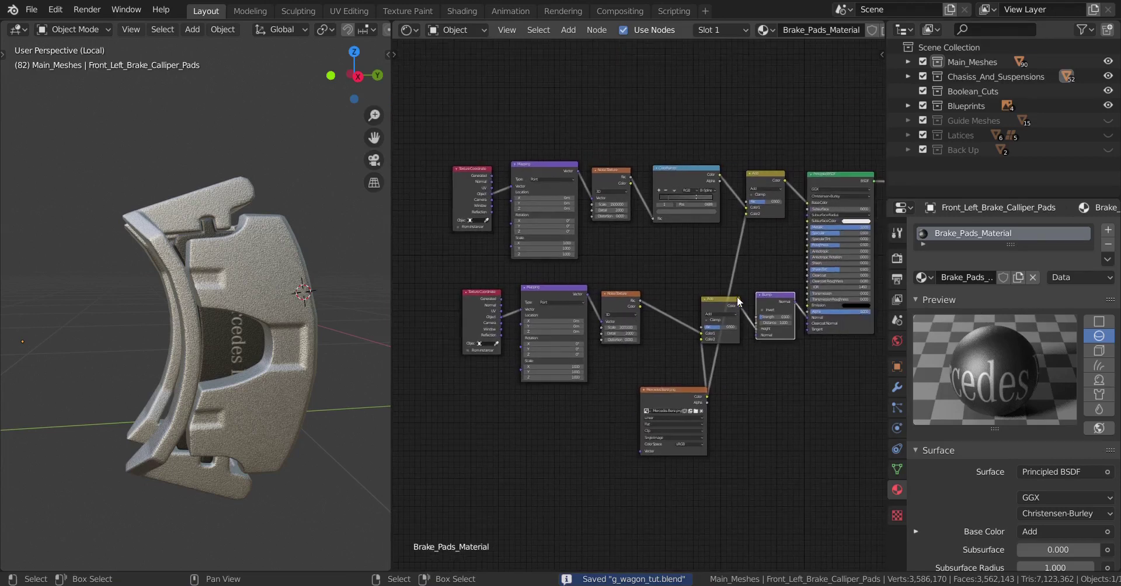
middle_drag(739, 301, 704, 301)
- Leave local view and frame the whole front-left wheel with the calliper behind its spokes
key(KP_Divide)
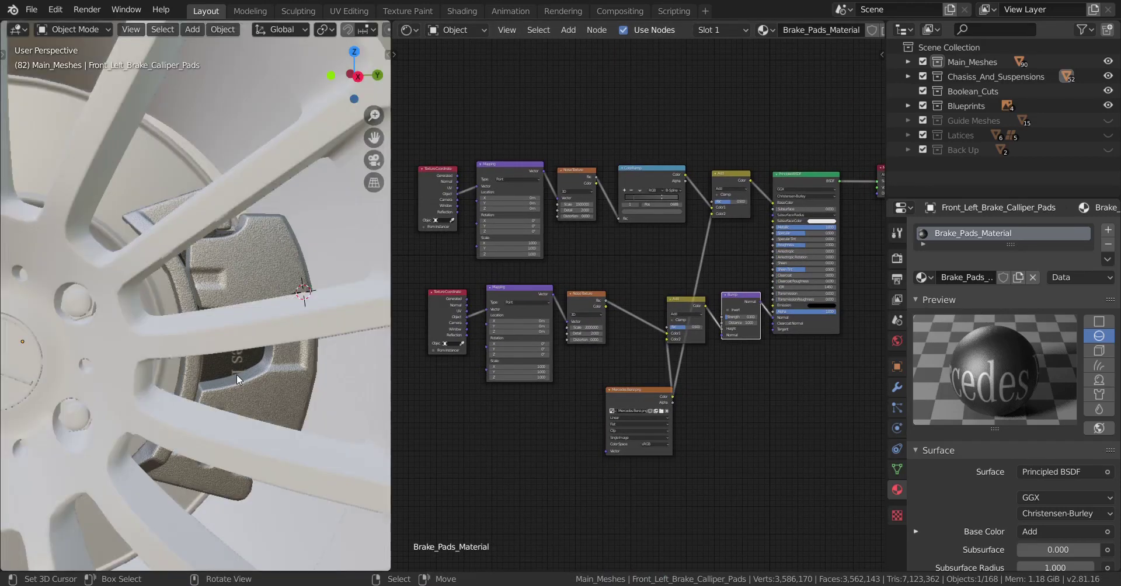
scroll(122, 331, down, 3)
shift+middle_drag(121, 332, 159, 309)
scroll(144, 314, down, 4)
scroll(110, 332, up, 3)
scroll(172, 324, down, 2)
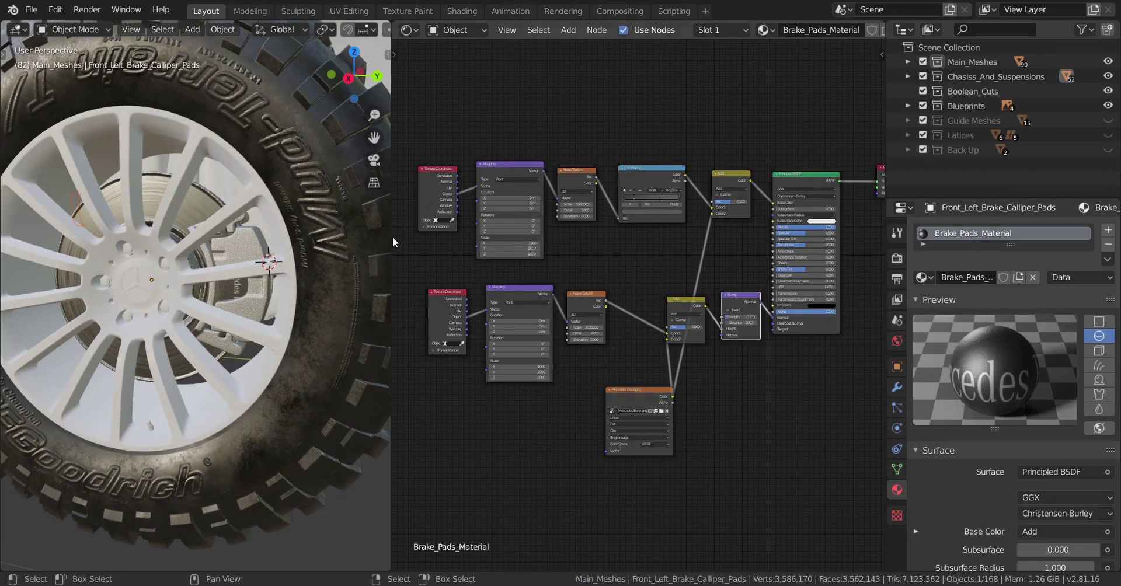
- Widen the 3D viewport over the node editor and switch its shading to Rendered
drag(392, 236, 706, 246)
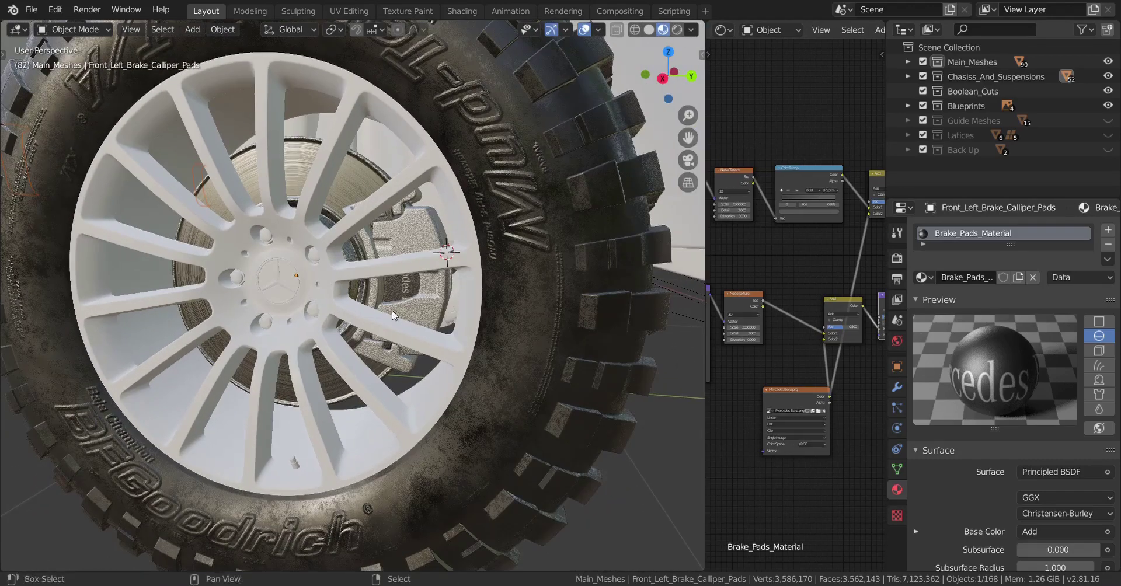
key(z)
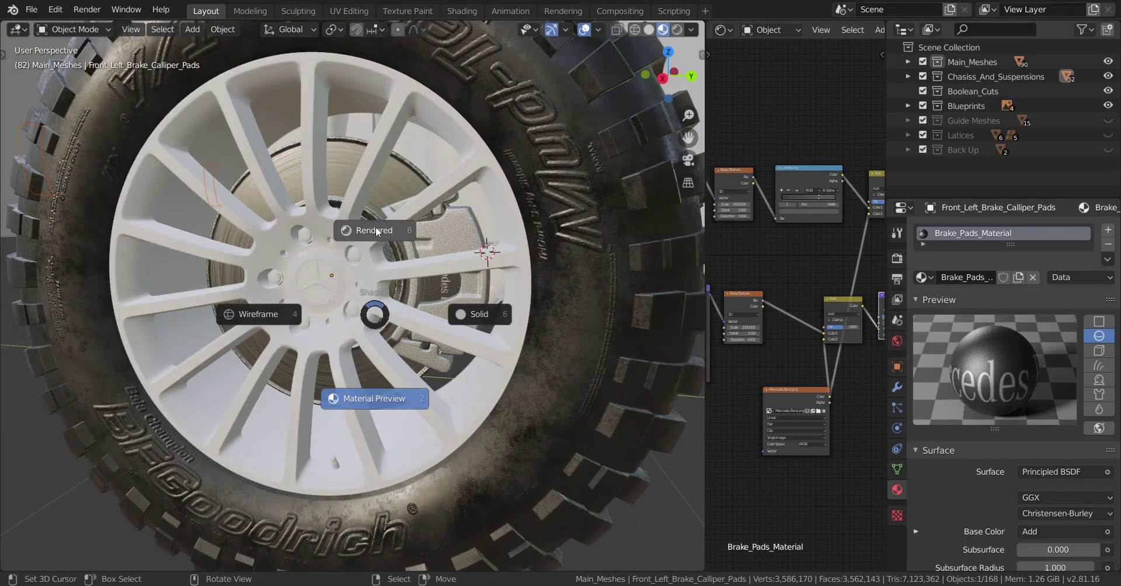
click(376, 229)
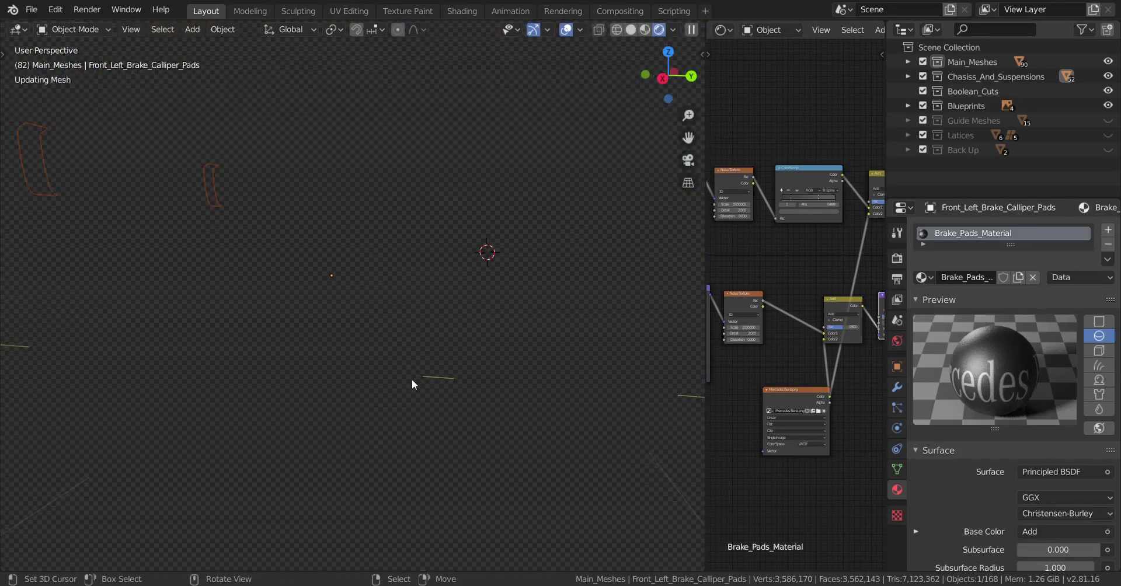